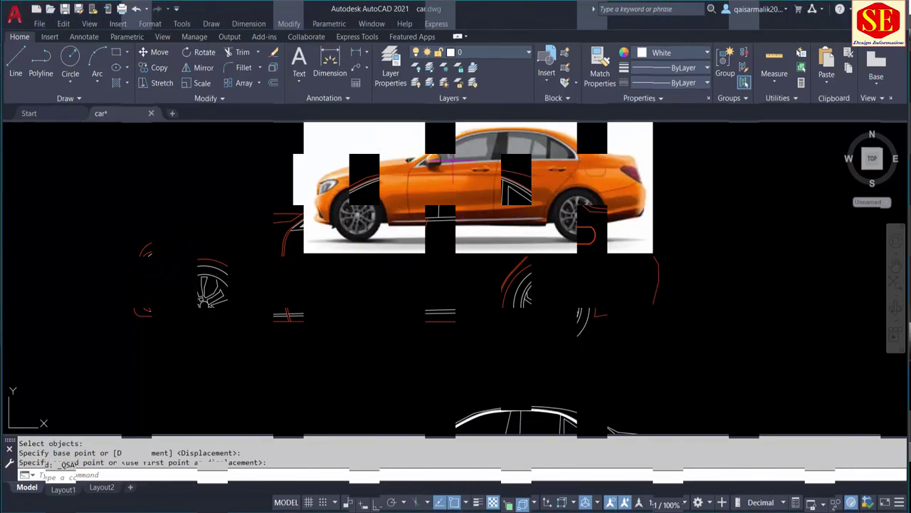
Step: Pan and zoom around car.dwg to inspect both photo and orange car drawing pairs
middle_click_drag(442, 231, 447, 195)
scroll(447, 319, "down", 3)
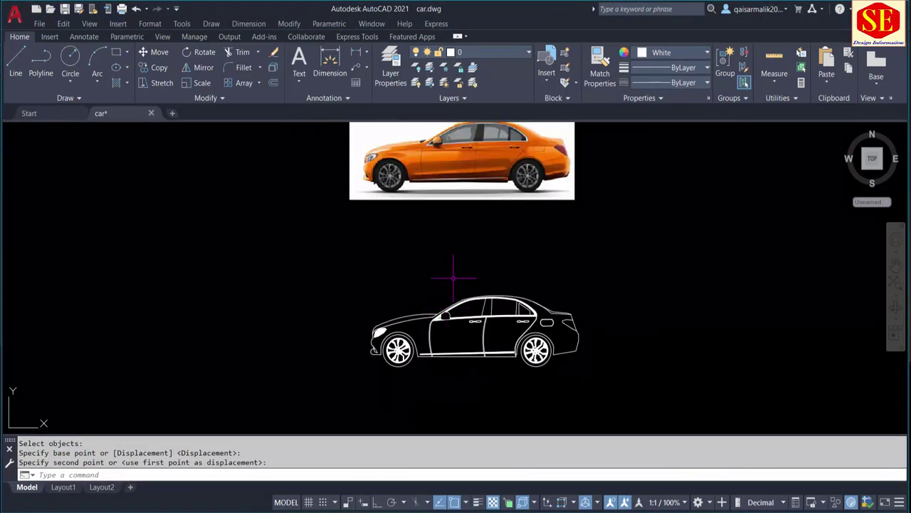
middle_click_drag(464, 241, 484, 279)
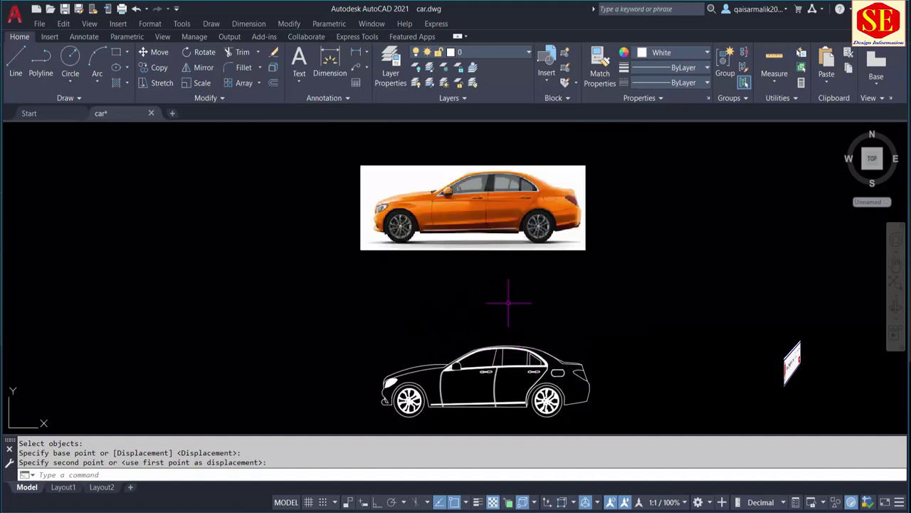
scroll(372, 311, "down", 2)
scroll(372, 311, "down", 2)
mouse_move(372, 311)
middle_mouse_down()
mouse_move(515, 299)
mouse_move(798, 299)
middle_mouse_up()
scroll(553, 279, "up", 5)
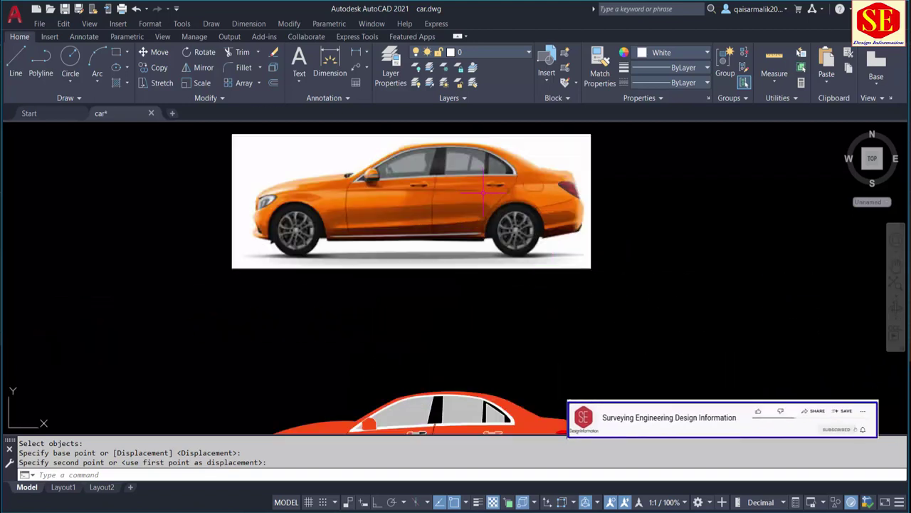
scroll(484, 192, "down", 2)
mouse_move(470, 273)
middle_mouse_down()
mouse_move(468, 247)
mouse_move(477, 260)
mouse_move(466, 289)
middle_mouse_up()
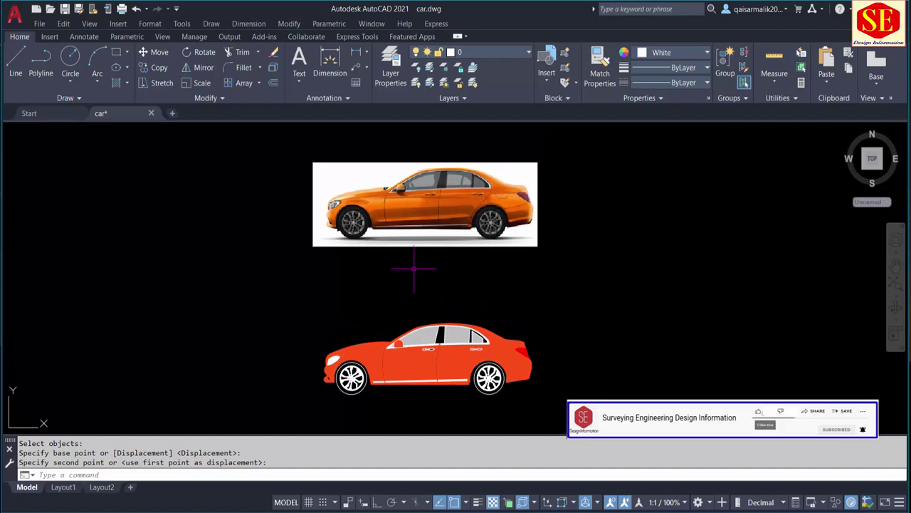
scroll(339, 297, "down", 2)
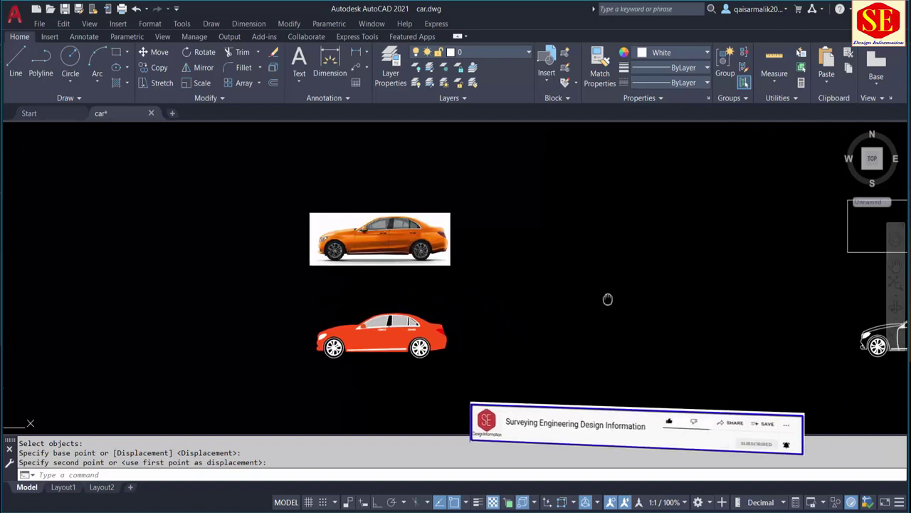
middle_click_drag(606, 299, 407, 299)
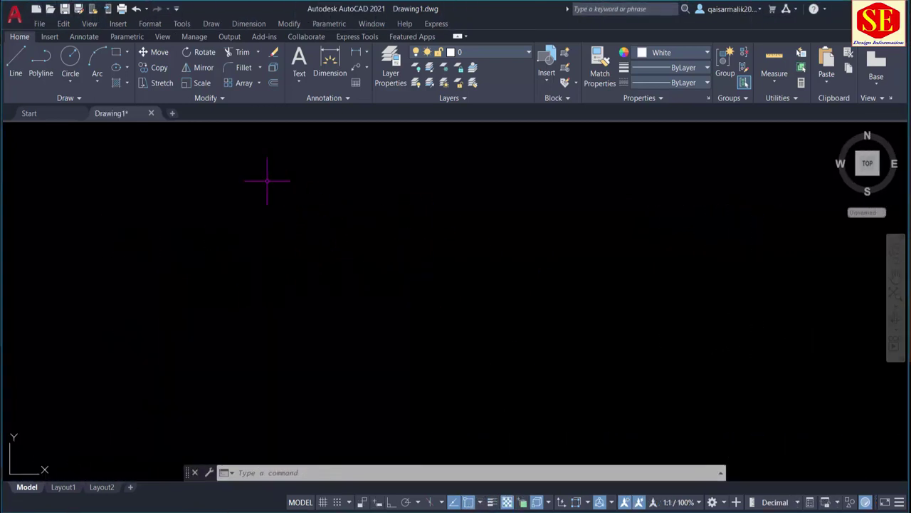
Step: Attach images.jfif as a raster image, placing and sizing it on screen, then center it
left_click(117, 24)
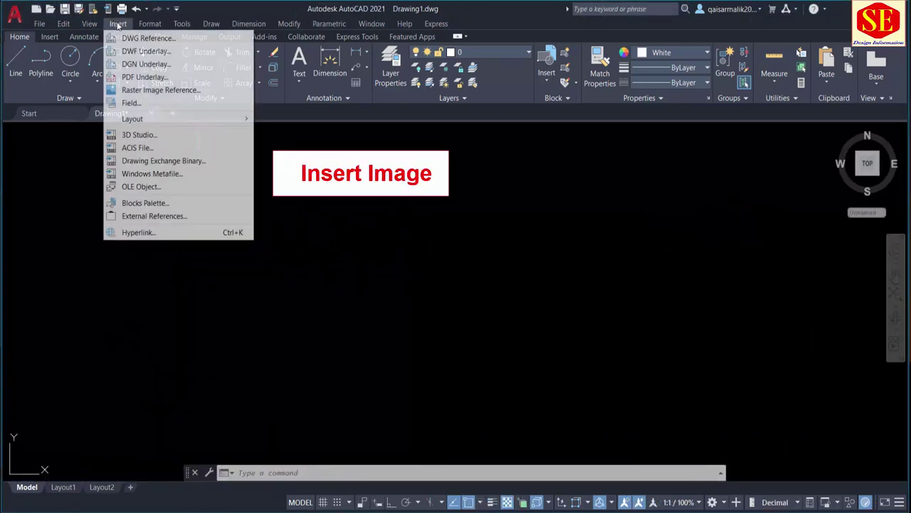
left_click(140, 91)
scroll(566, 279, "down", 5)
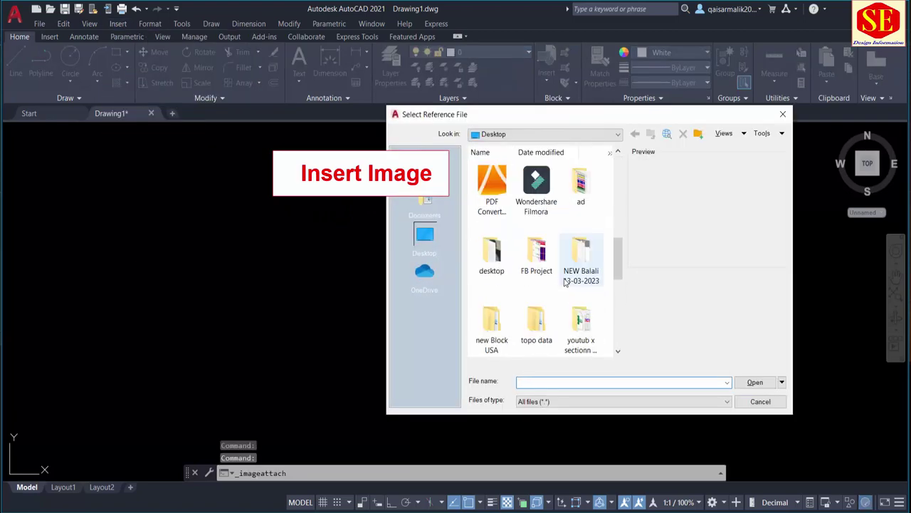
scroll(564, 283, "down", 3)
double_click(492, 207)
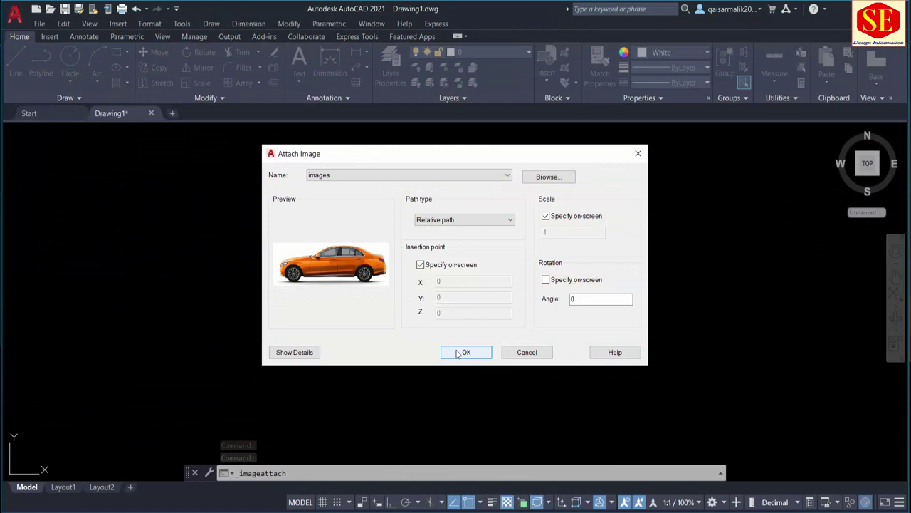
left_click(466, 353)
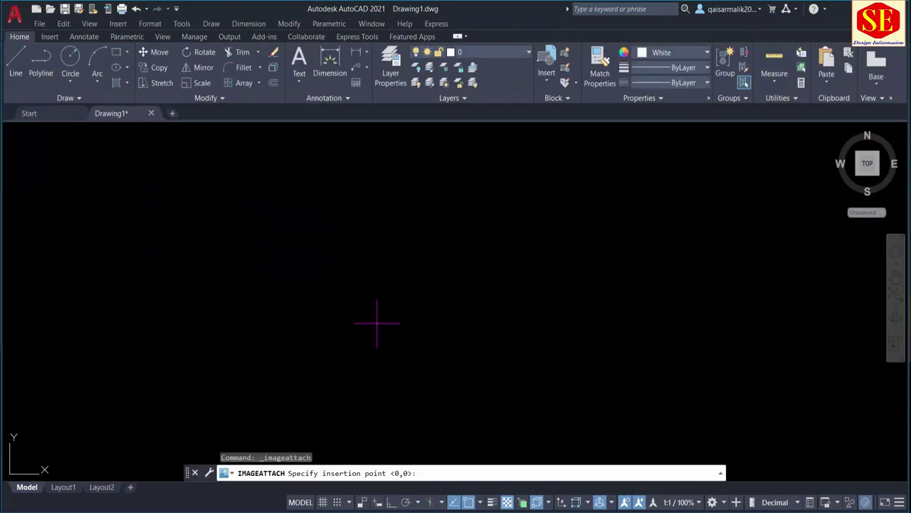
left_click(301, 314)
left_click(649, 151)
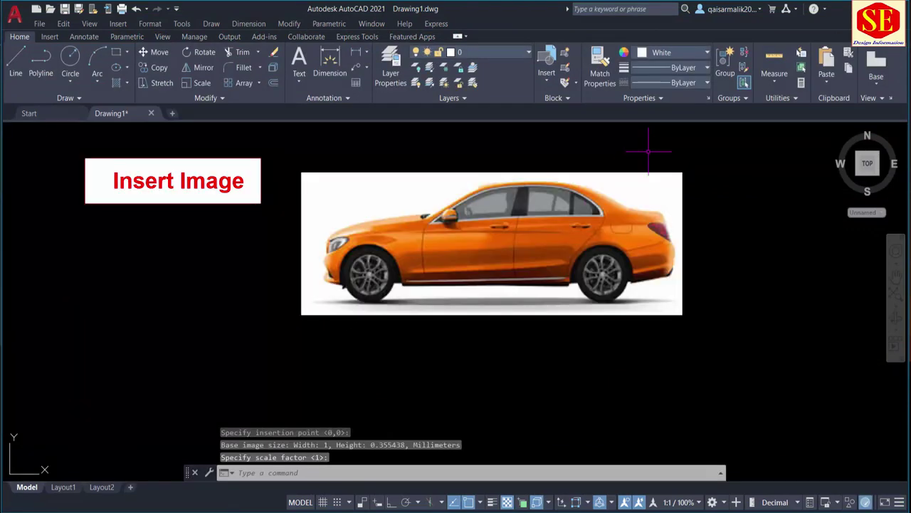
middle_click_drag(519, 254, 415, 284)
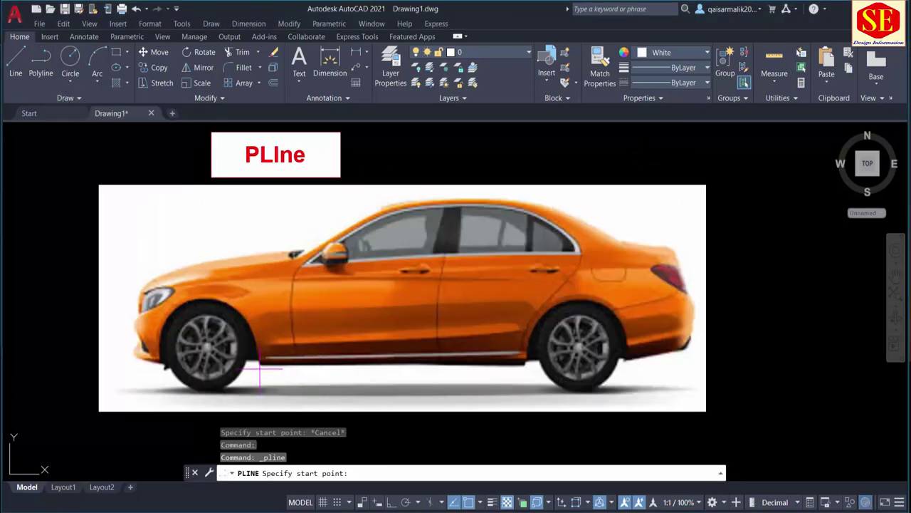
Step: Trace the sill line from behind the front wheel to the rear wheel, with a short step up
scroll(260, 369, "up", 3)
left_click(254, 362)
scroll(254, 363, "down", 2)
scroll(687, 362, "up", 2)
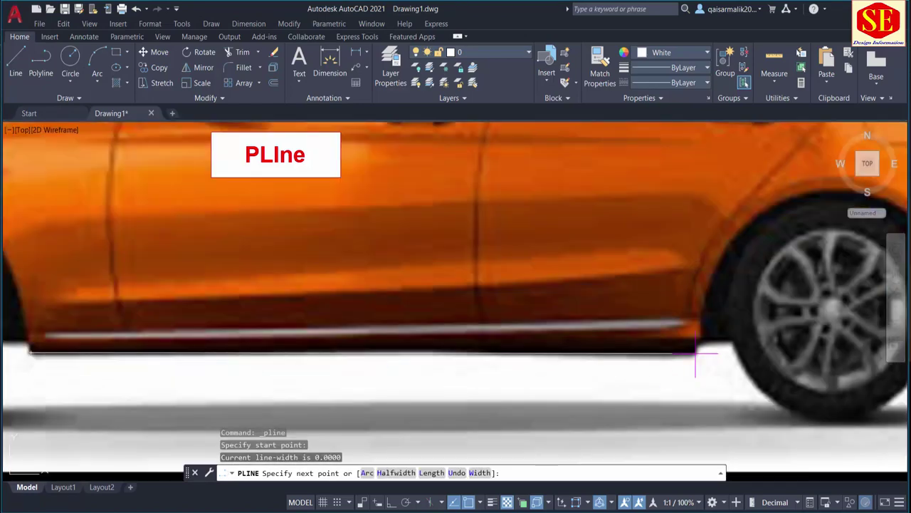
left_click(696, 352)
scroll(697, 346, "up", 1)
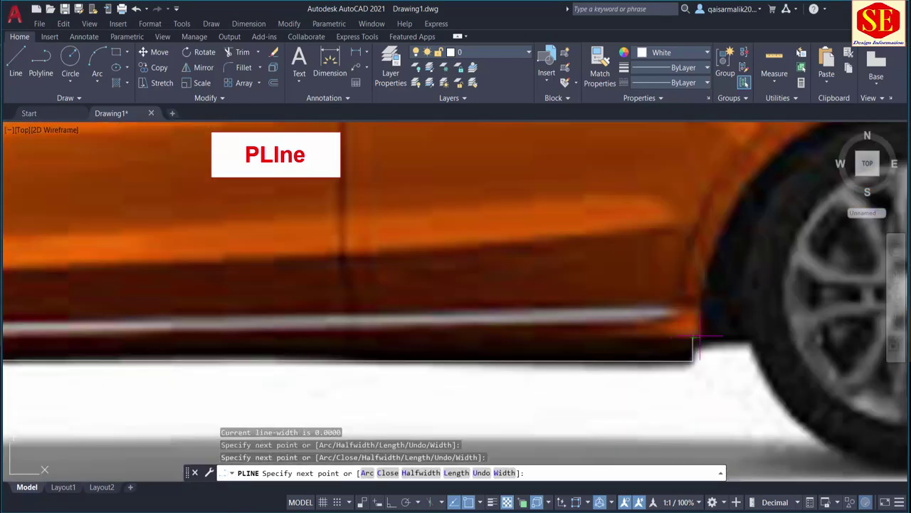
left_click(699, 338)
scroll(701, 324, "down", 2)
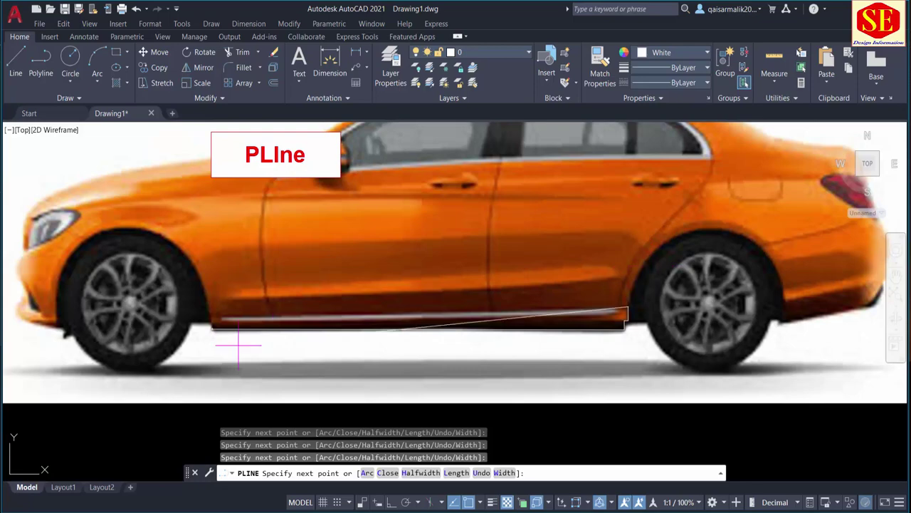
key("Escape")
Step: Draw a three-point arc over the rear wheel arch starting at the sill line's end
middle_click_drag(554, 241, 502, 262)
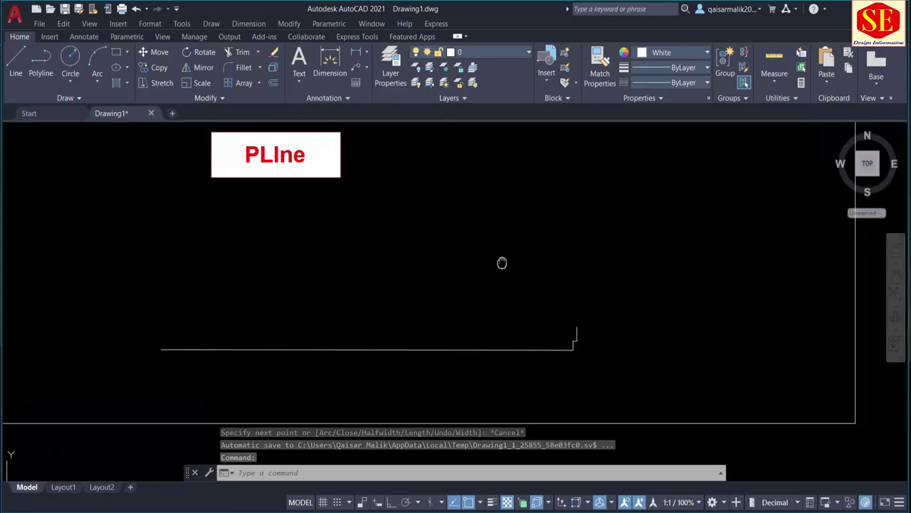
type("a")
key("Return")
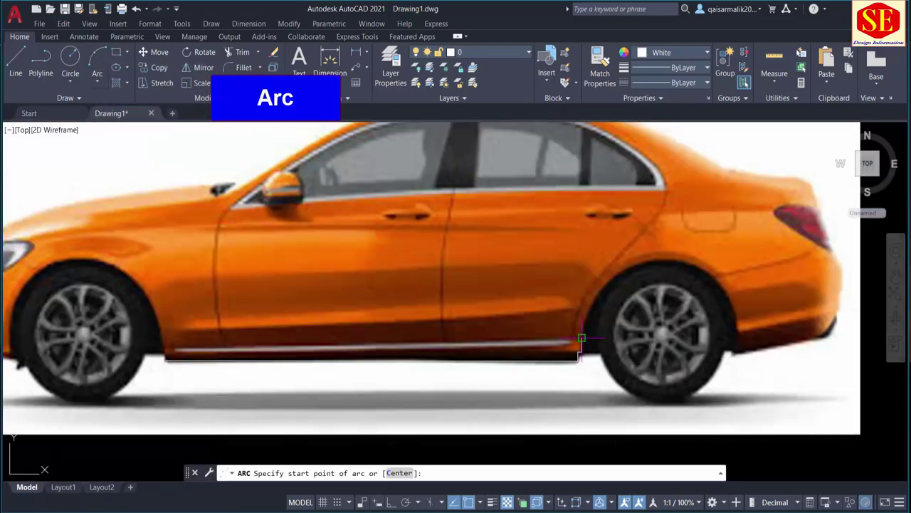
left_click(581, 339)
left_click(622, 271)
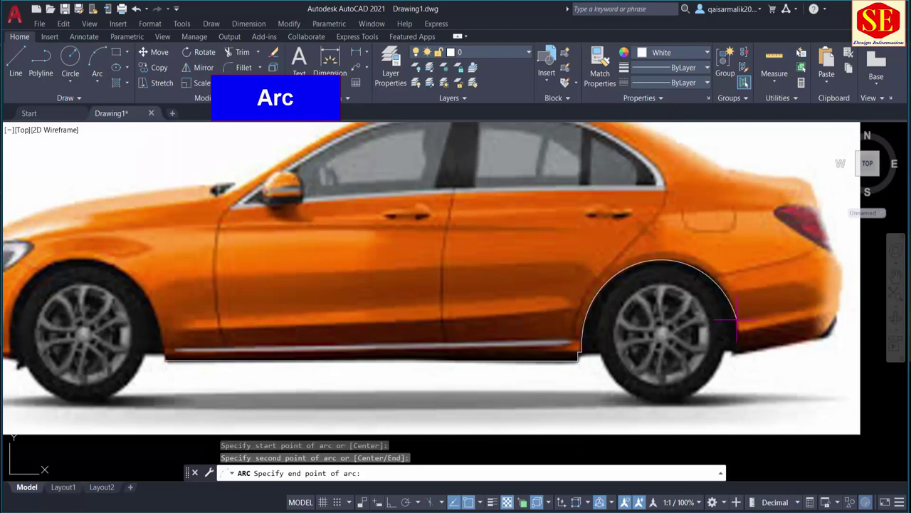
left_click(735, 321)
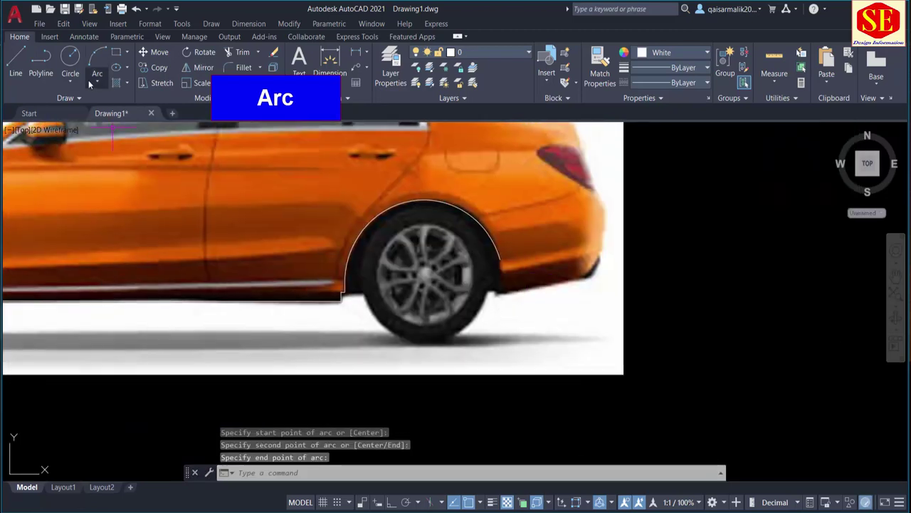
Step: Trace a polyline from the arc's end down and along the rear bumper bottom to its corner
left_click(41, 63)
scroll(506, 214, "up", 5)
left_click(508, 190)
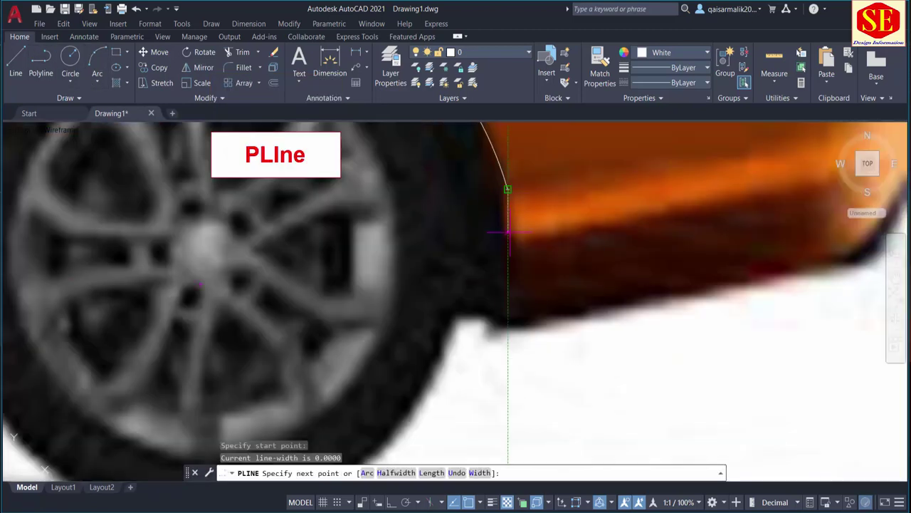
left_click(500, 336)
left_click(886, 277)
scroll(454, 341, "down", 5)
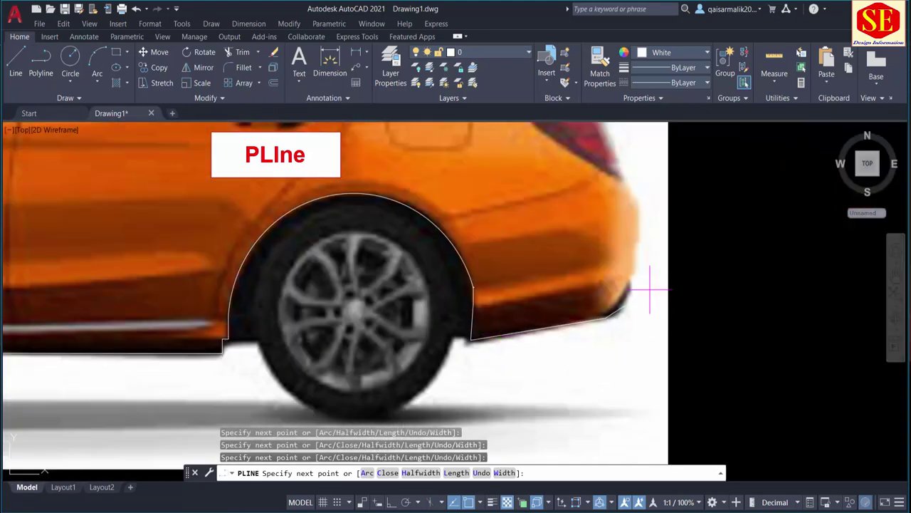
left_click(623, 314)
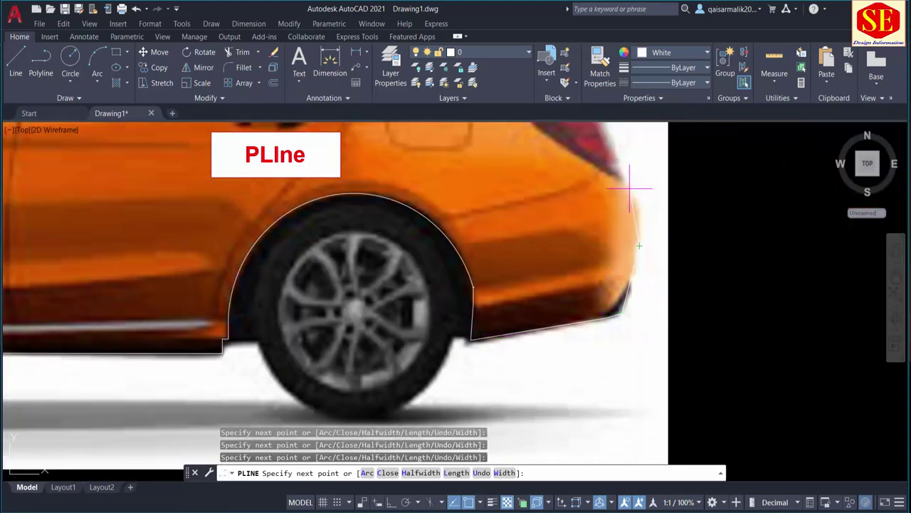
scroll(641, 192, "up", 3)
scroll(621, 329, "down", 3)
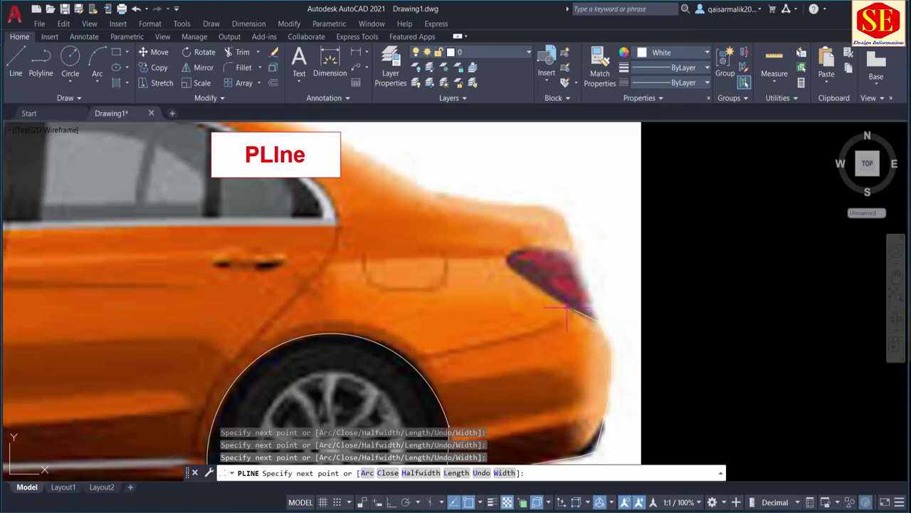
Step: Continue the outline up the rear bumper and along the tail light top, then finish it
left_click(507, 267)
scroll(509, 262, "up", 3)
left_click(498, 254)
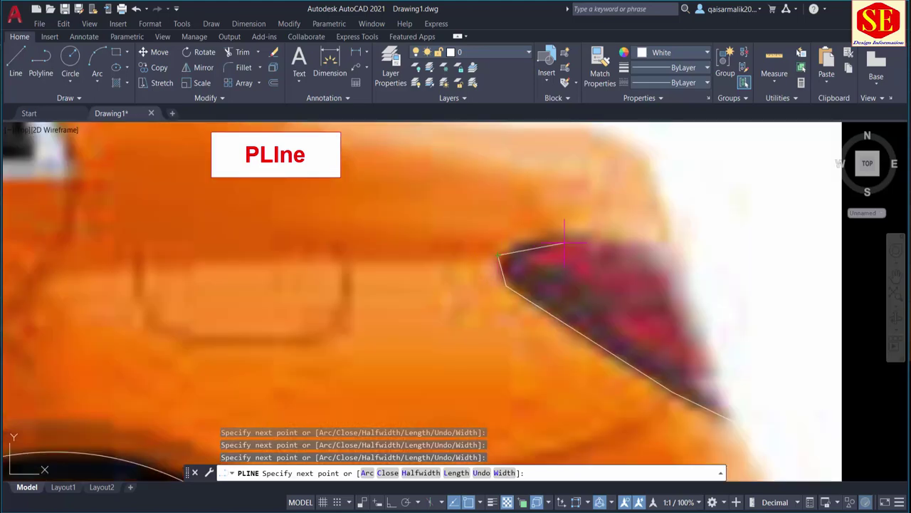
left_click(566, 235)
scroll(663, 292, "down", 4)
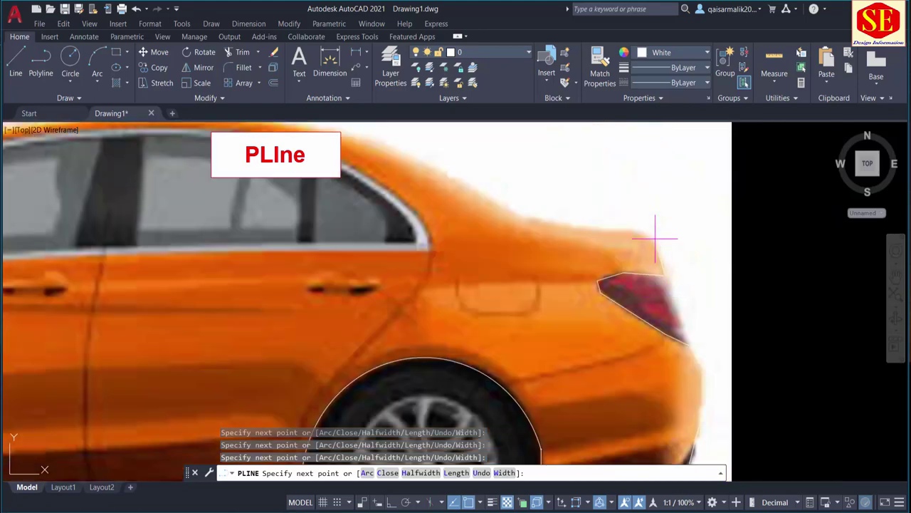
scroll(602, 269, "down", 2)
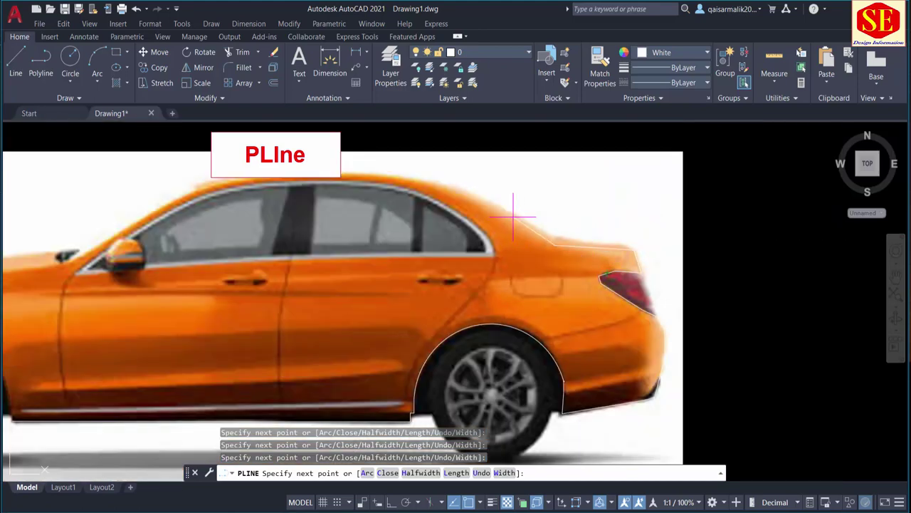
key("Escape")
middle_click_drag(534, 210, 527, 204)
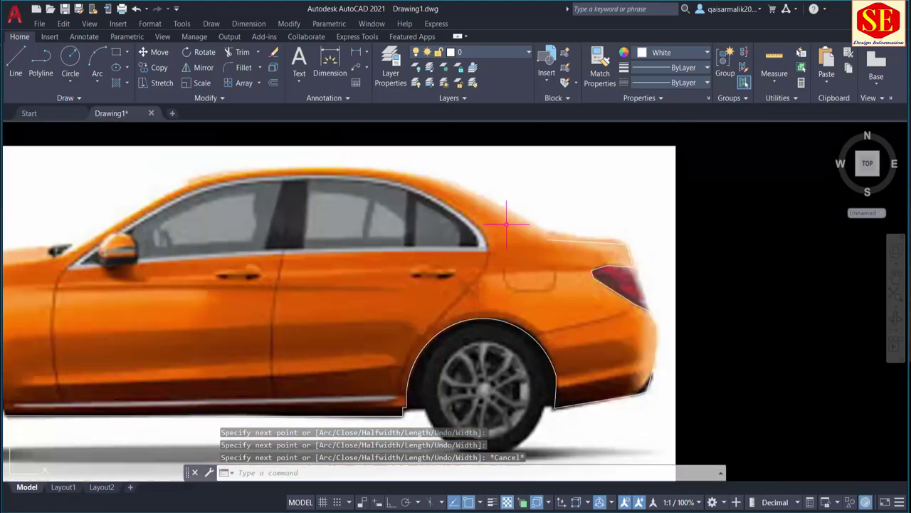
Step: Trace a three-point arc from the trunk top along the rear window onto the roof
left_click(97, 59)
left_click(547, 241)
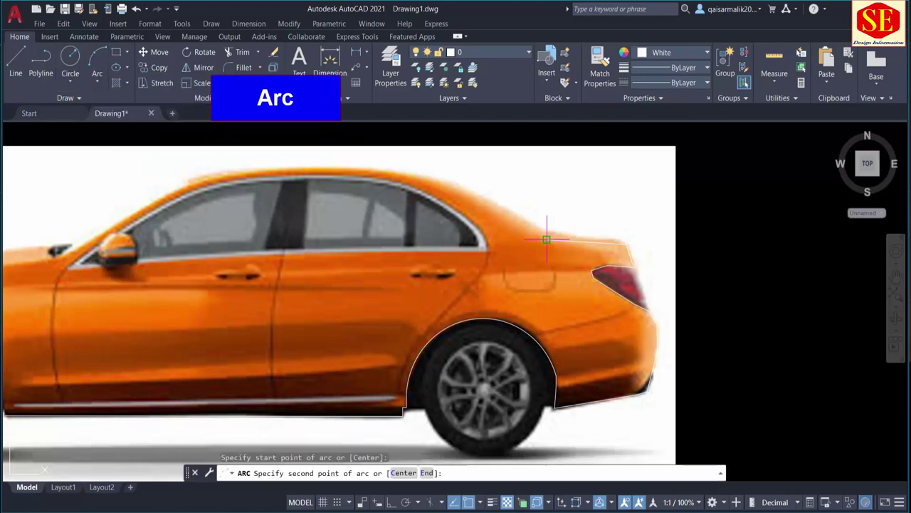
left_click(498, 209)
middle_click_drag(391, 171, 544, 214)
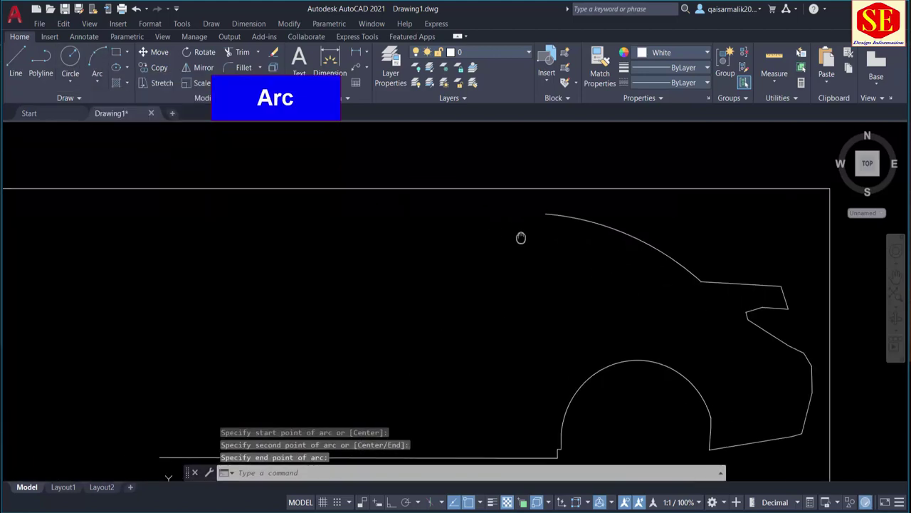
left_click(544, 213)
Step: Add a second arc continuing along the roofline toward the windshield
key("Return")
left_click(450, 212)
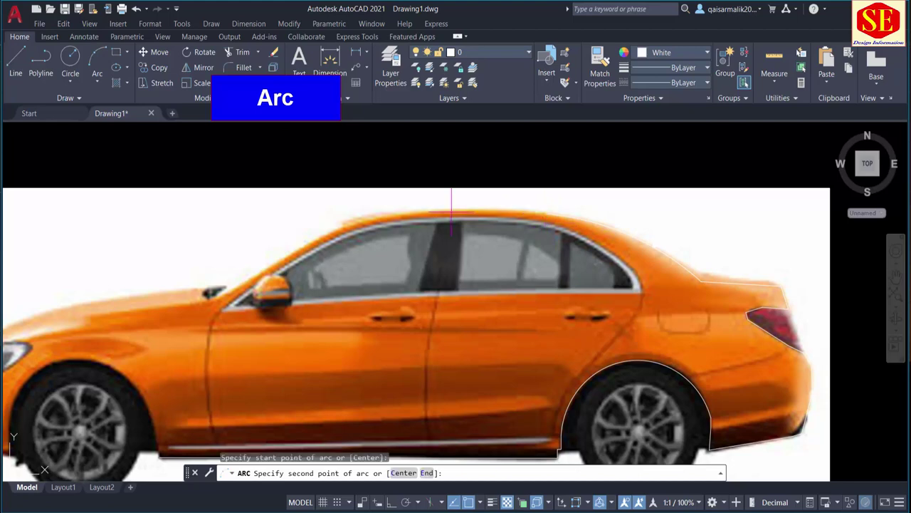
left_click(443, 211)
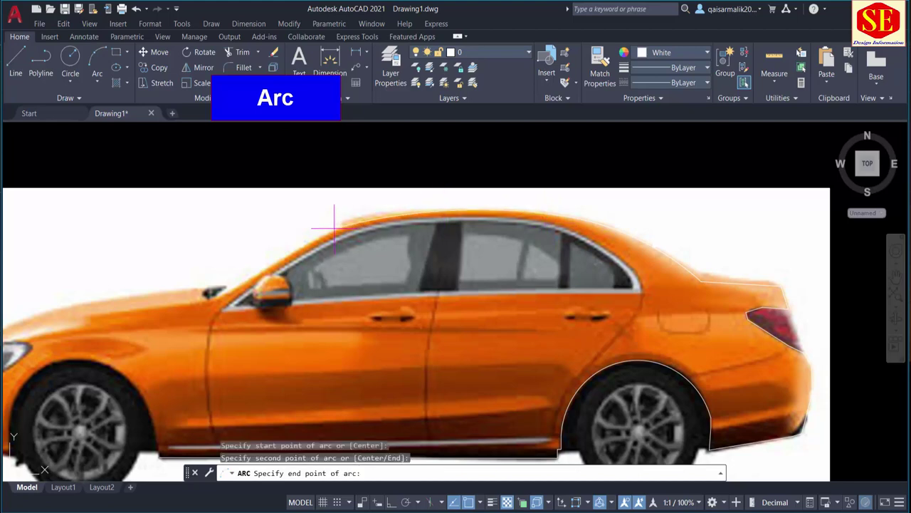
left_click(334, 229)
Step: Start a new arc from the roofline's end down toward the windshield base
left_click(93, 56)
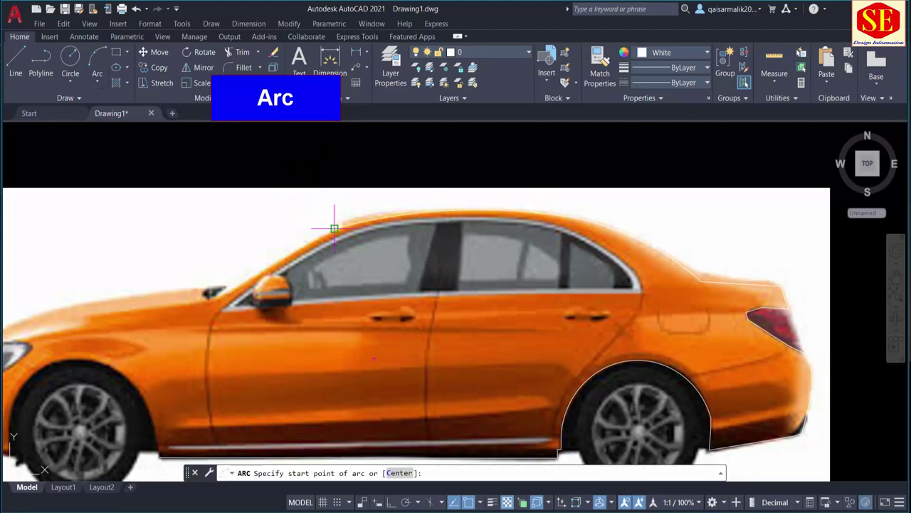
key("Escape")
left_click(335, 226)
left_click(334, 227)
key("Escape")
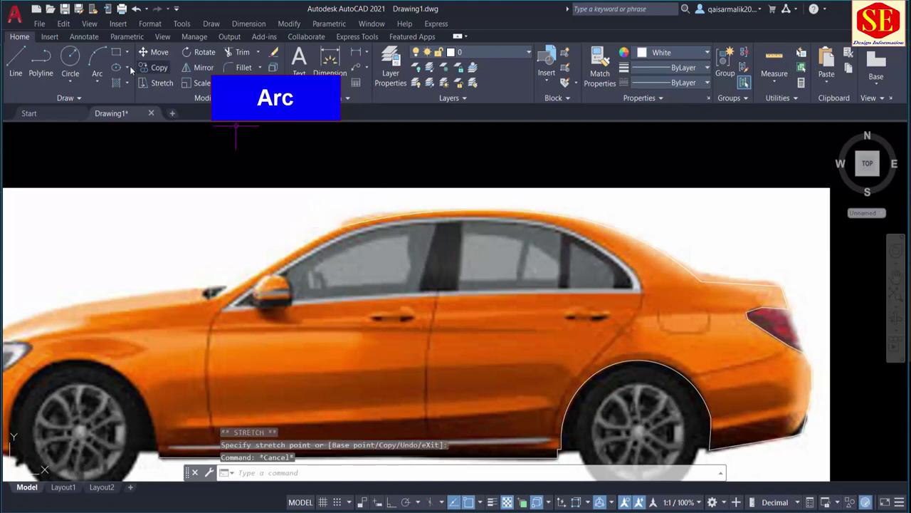
left_click(97, 57)
left_click(335, 226)
scroll(285, 246, "up", 4)
left_click(277, 249)
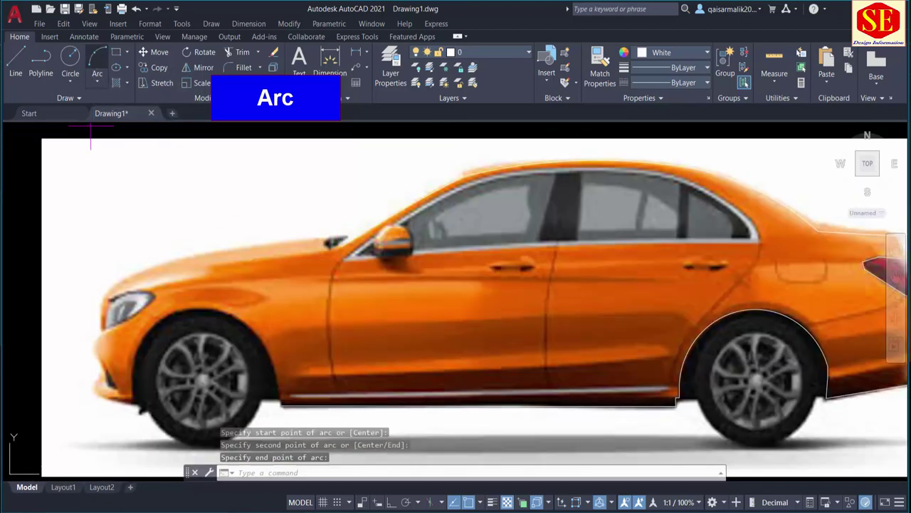
Step: Trace the hood with a three-point arc ending at the car's front
left_click(97, 57)
left_click(306, 255)
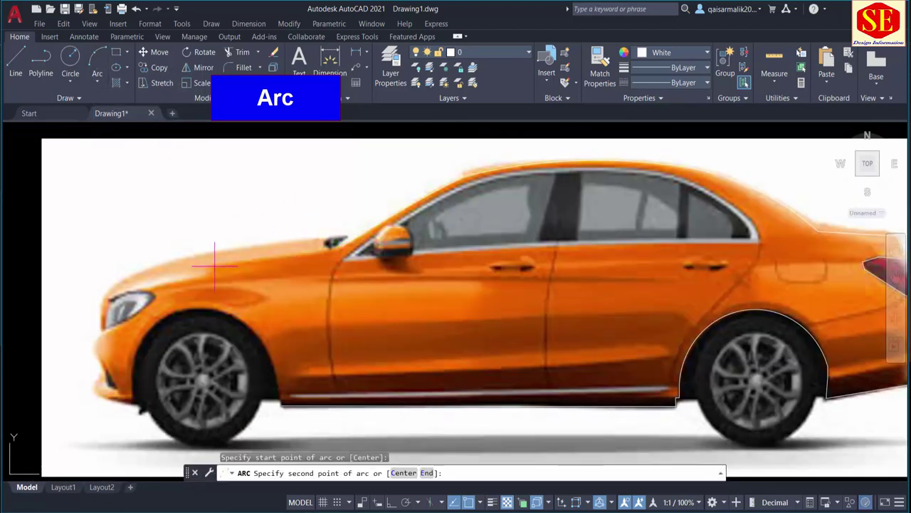
left_click(214, 266)
left_click(112, 297)
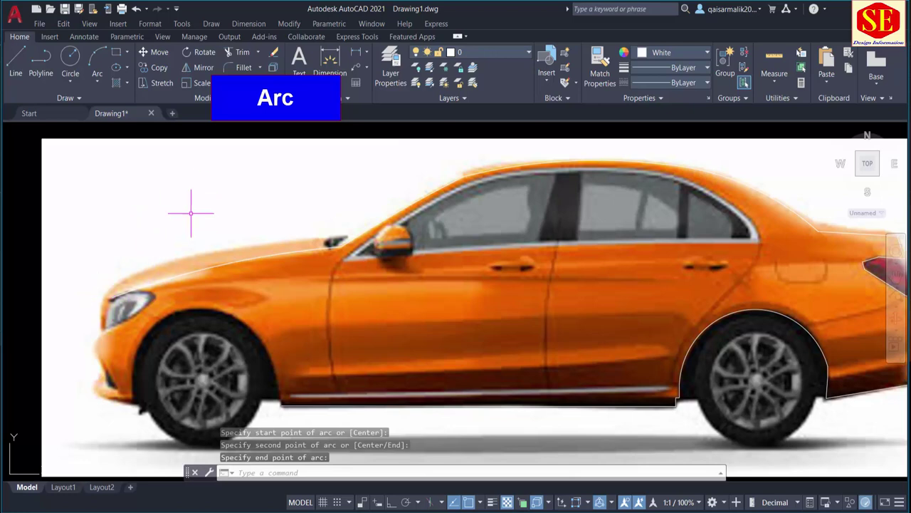
middle_click_drag(432, 282, 340, 250)
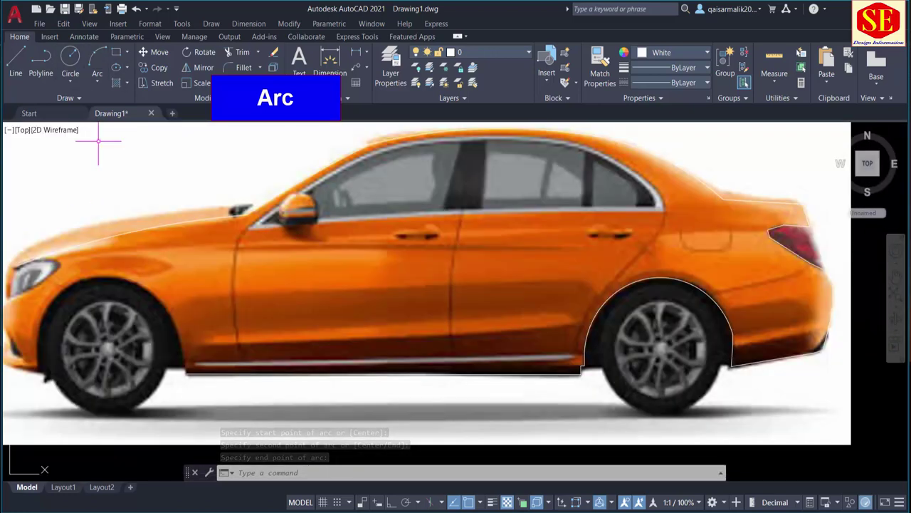
Step: Draw a short polyline up the sill's front edge from the door's lower-left corner
left_click(40, 63)
scroll(191, 371, "up", 2)
left_click(192, 371)
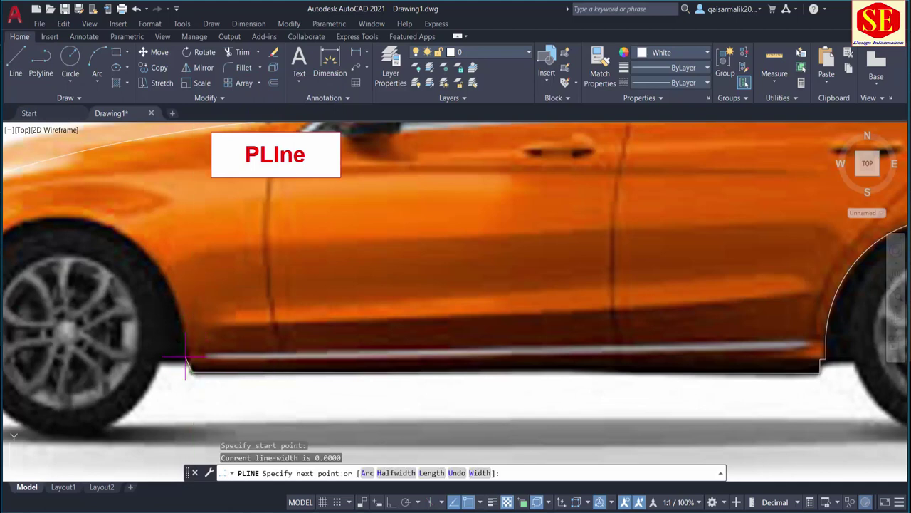
scroll(187, 355, "up", 4)
left_click(176, 249)
scroll(335, 284, "down", 5)
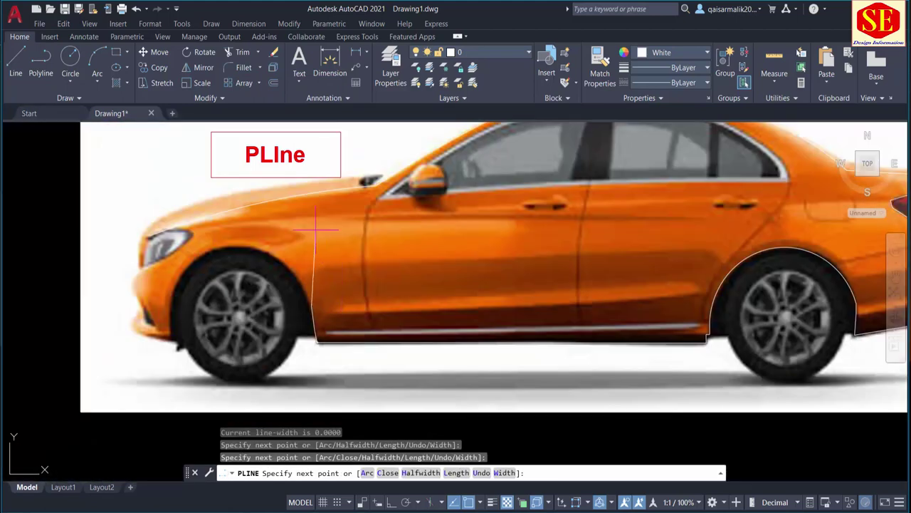
key("Escape")
Step: Draw a three-point arc over the front wheel arch from the new line's end
left_click(97, 64)
left_click(96, 82)
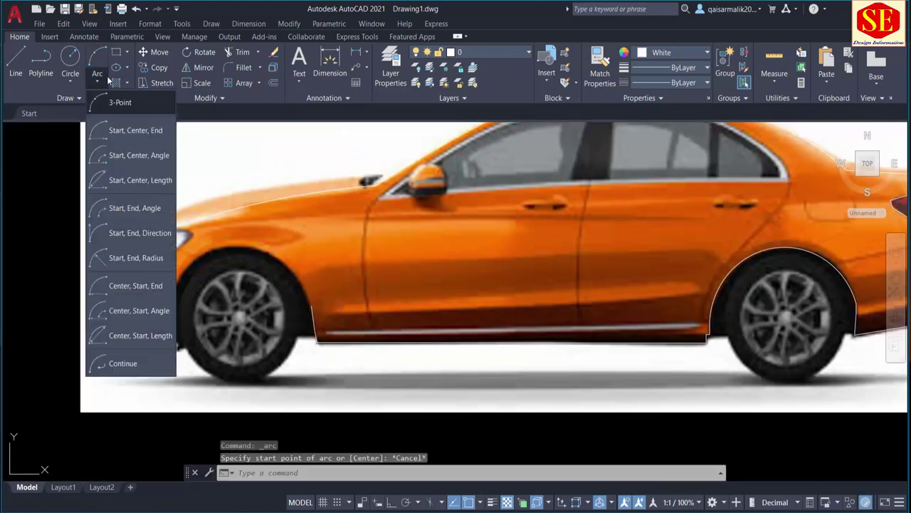
left_click(114, 100)
left_click(311, 305)
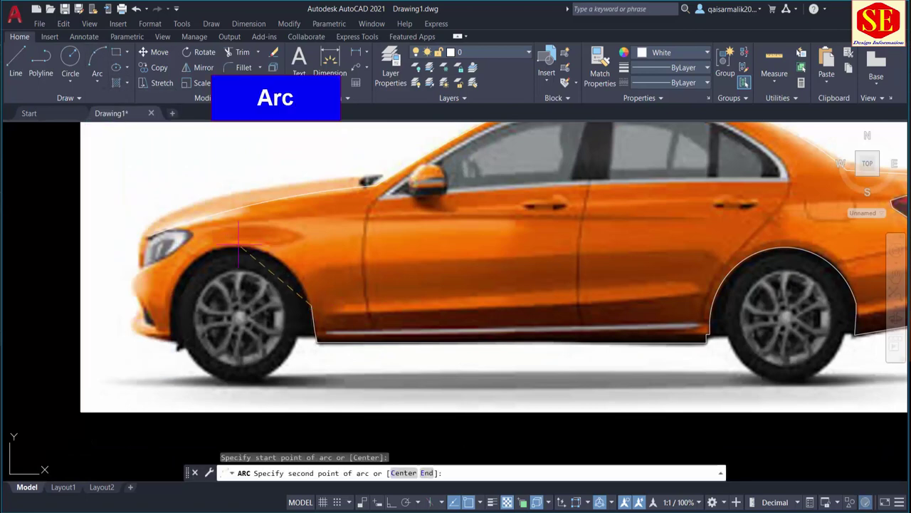
left_click(239, 244)
left_click(171, 305)
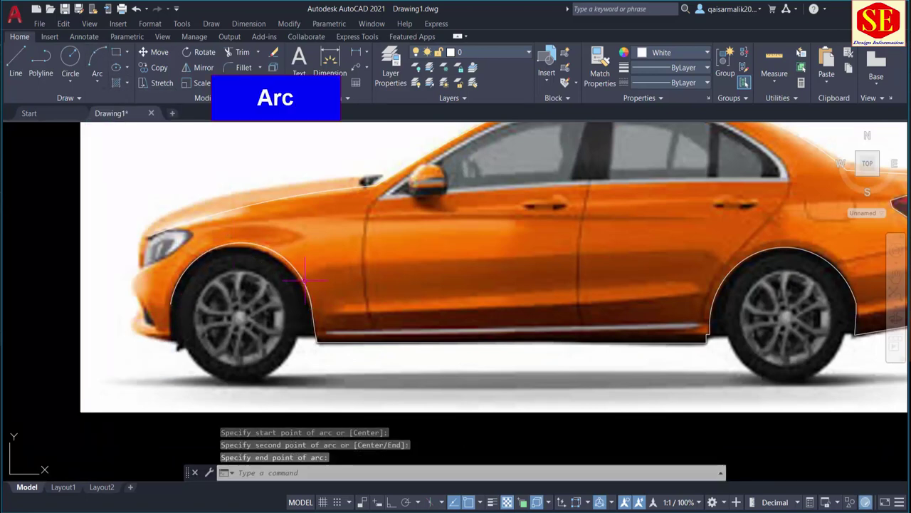
Step: Try grip-stretching the wheel arch arc's midpoint with object snap off, then cancel
left_click(305, 280)
left_click(311, 305)
scroll(311, 304, "up", 2)
key("Escape")
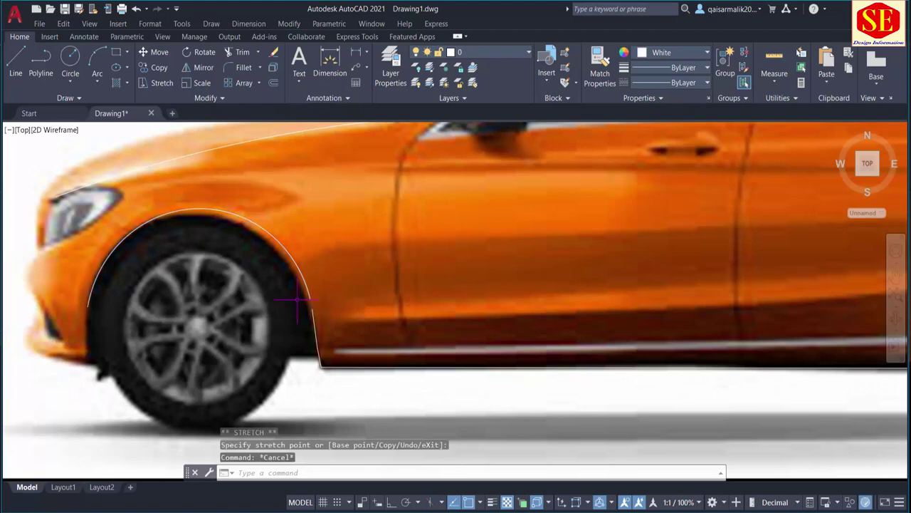
left_click(271, 225)
left_click(196, 209)
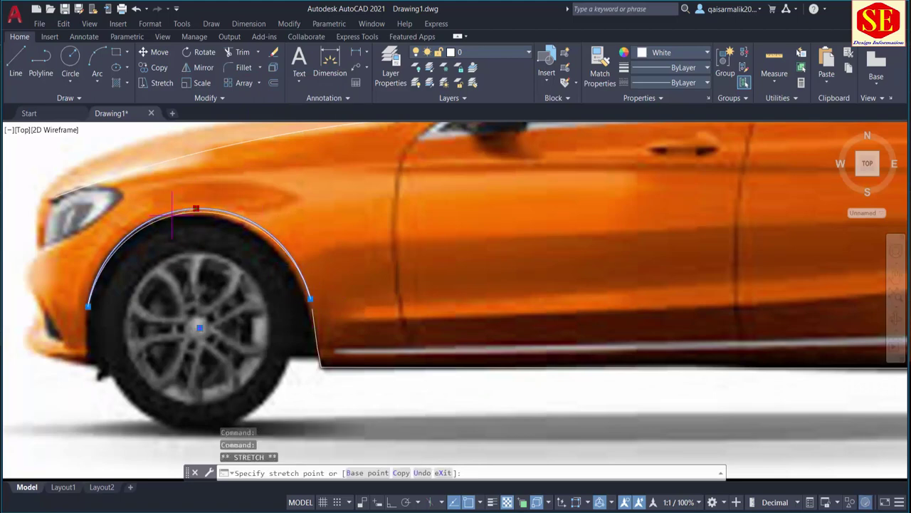
key("F3")
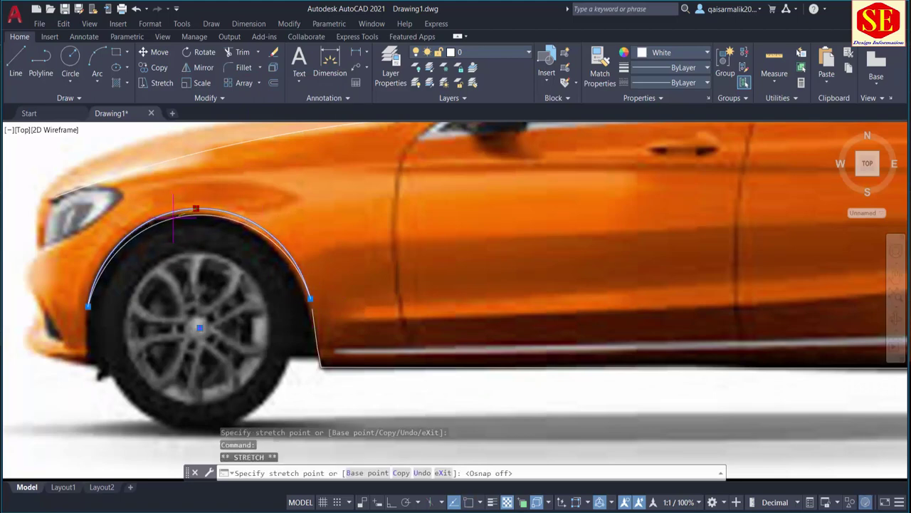
key("Escape")
scroll(171, 213, "down", 3)
scroll(335, 292, "up", 1)
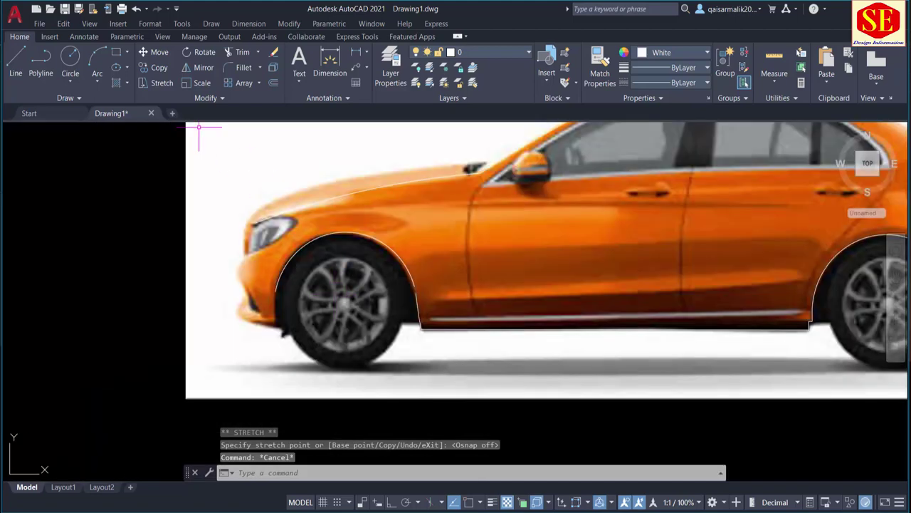
Step: Draw a short polyline along the lower front bumper edge ahead of the front wheel
left_click(40, 64)
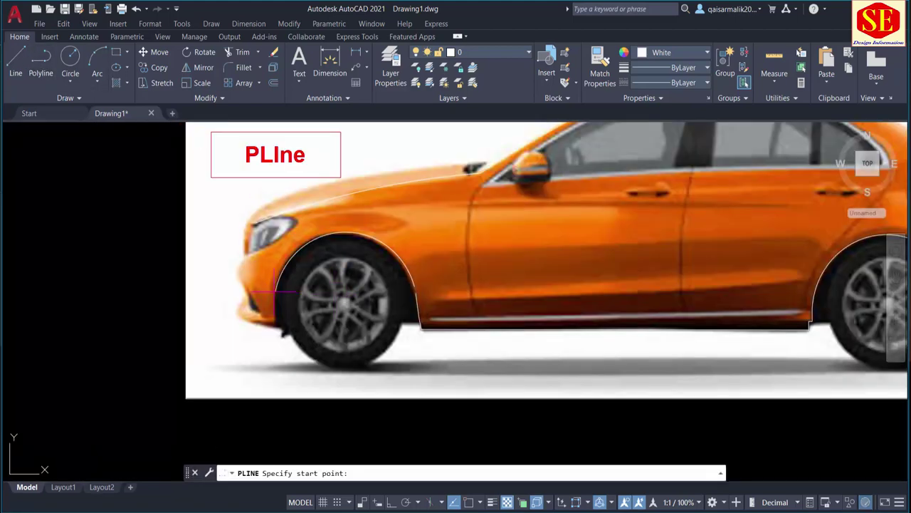
left_click(276, 291)
left_click(274, 322)
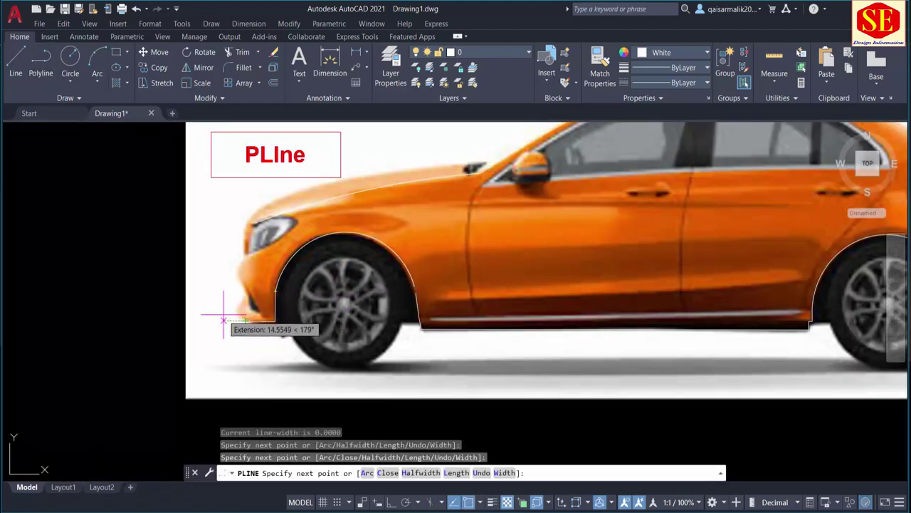
key("Escape")
Step: Start a small arc at the bumper corner, then cancel it and zoom out
left_click(96, 57)
left_click(241, 321)
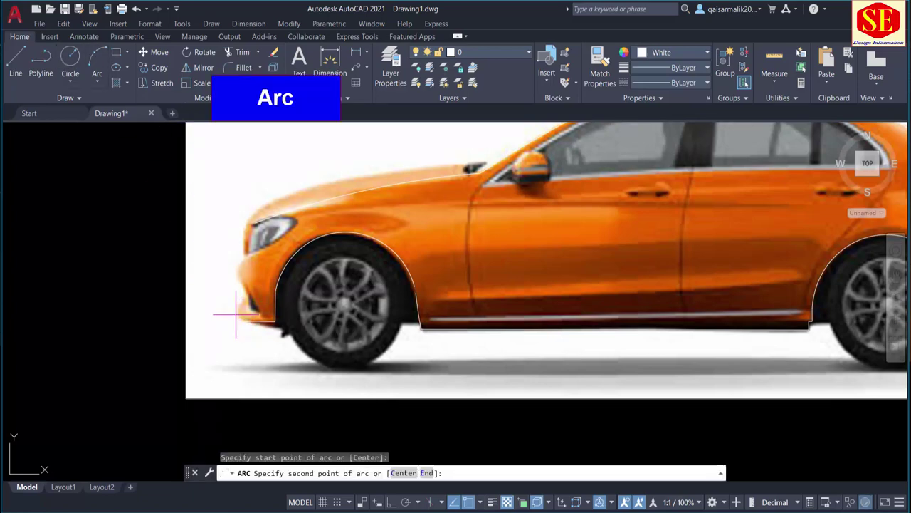
left_click(240, 314)
scroll(240, 313, "up", 2)
scroll(238, 308, "up", 3)
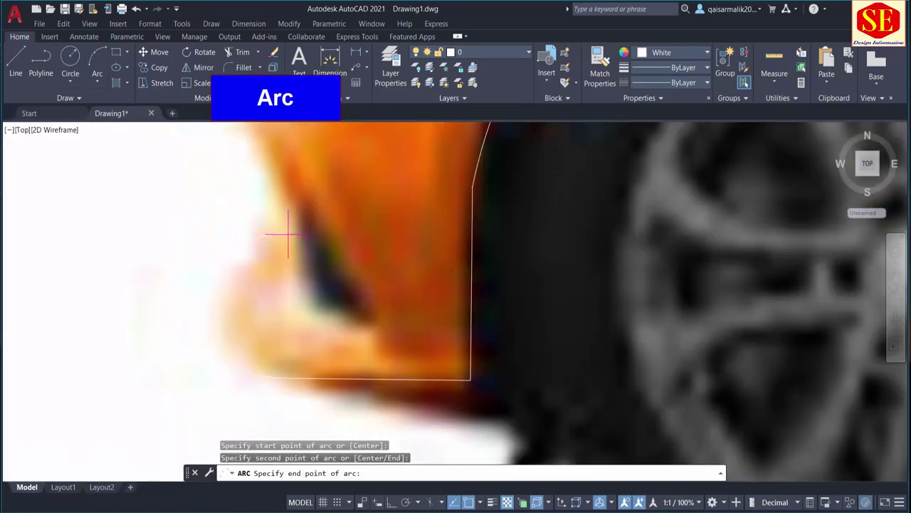
scroll(289, 234, "down", 3)
key("Escape")
scroll(299, 257, "down", 3)
scroll(310, 279, "down", 3)
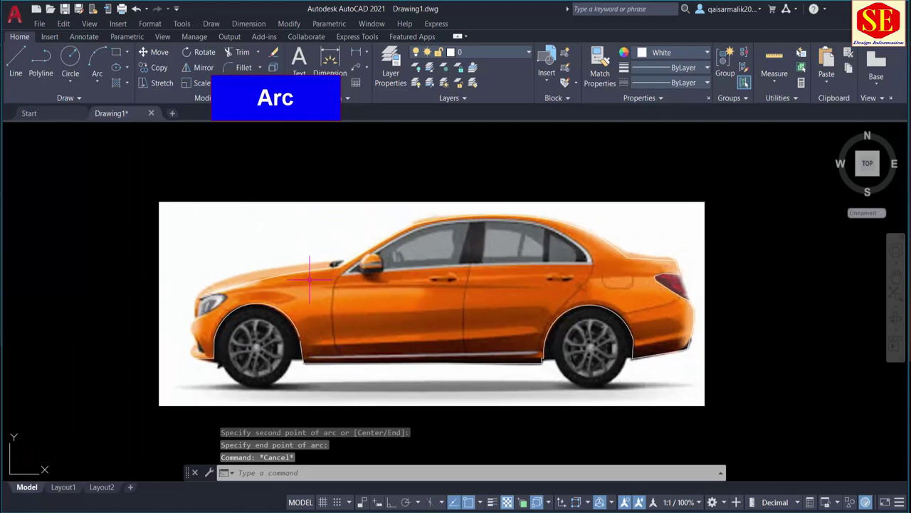
scroll(310, 279, "up", 2)
Step: Draw a 3-point arc around the bumper front, ending below the headlight
key("Return")
left_click(187, 252)
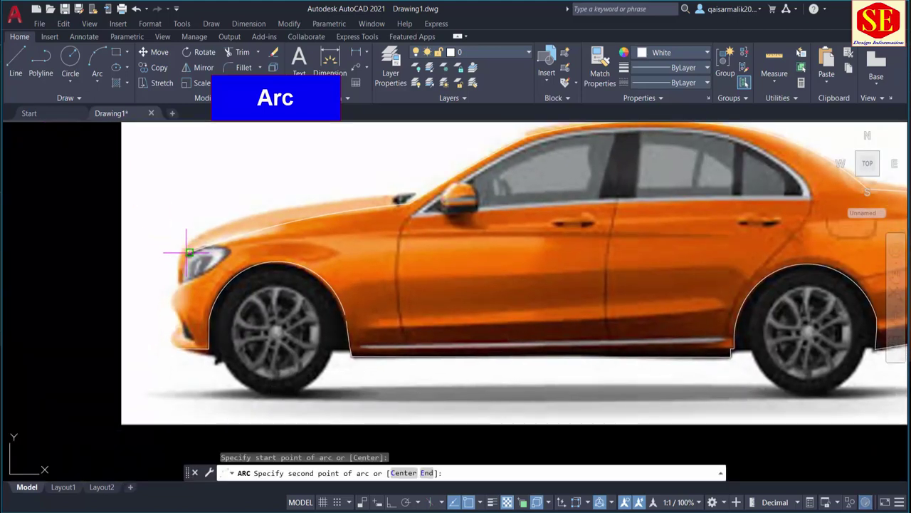
scroll(173, 258, "up", 2)
left_click(176, 286)
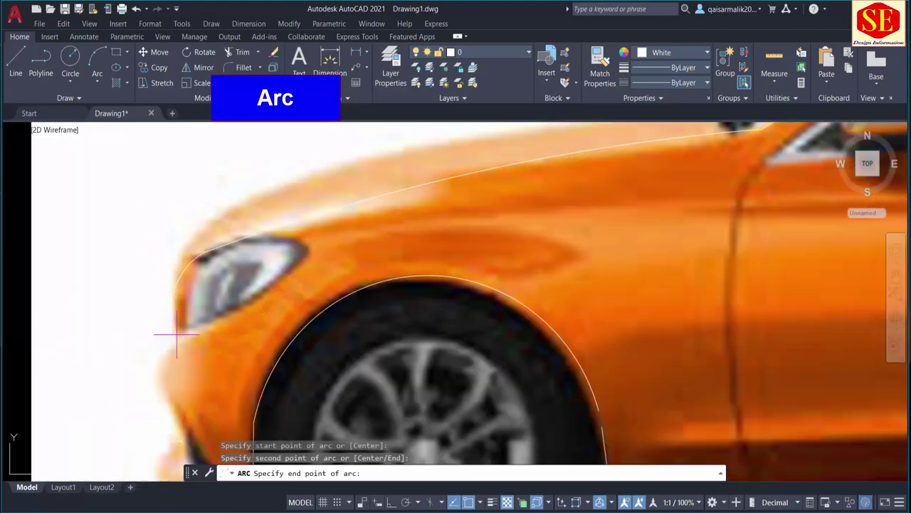
left_click(177, 333)
Step: Add an arc along the lower bumper, ending at the bumper's lower corner
key("Return")
left_click(178, 344)
left_click(167, 374)
middle_click_drag(180, 450, 164, 372)
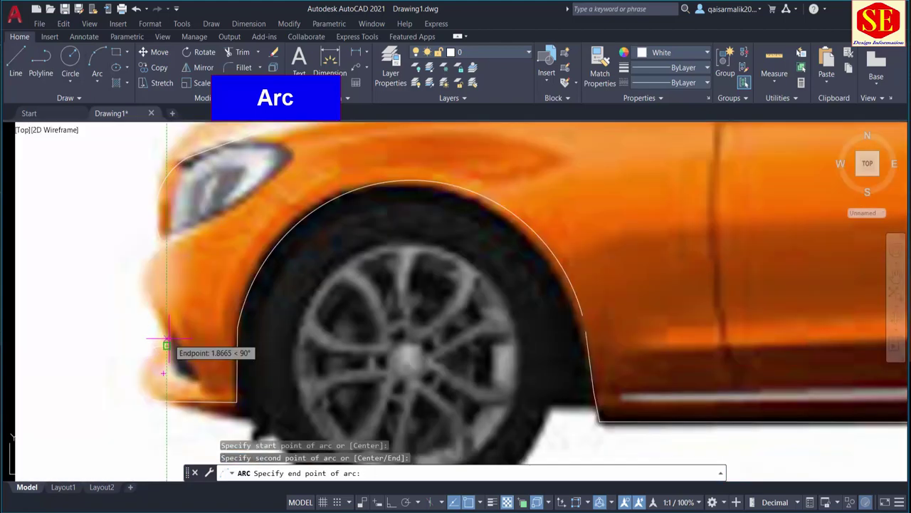
scroll(163, 324, "up", 1)
left_click(169, 303)
scroll(170, 303, "down", 3)
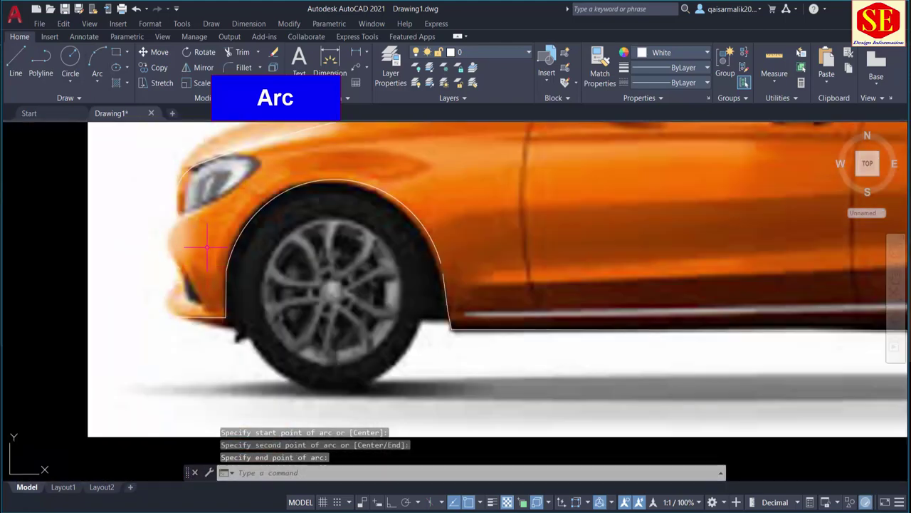
scroll(285, 328, "down", 3)
scroll(322, 313, "up", 2)
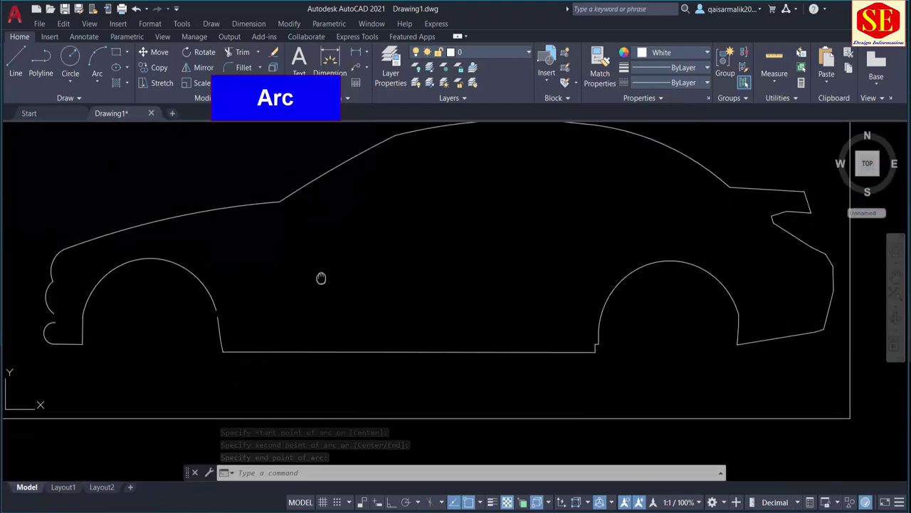
scroll(351, 278, "up", 1)
scroll(432, 442, "down", 1)
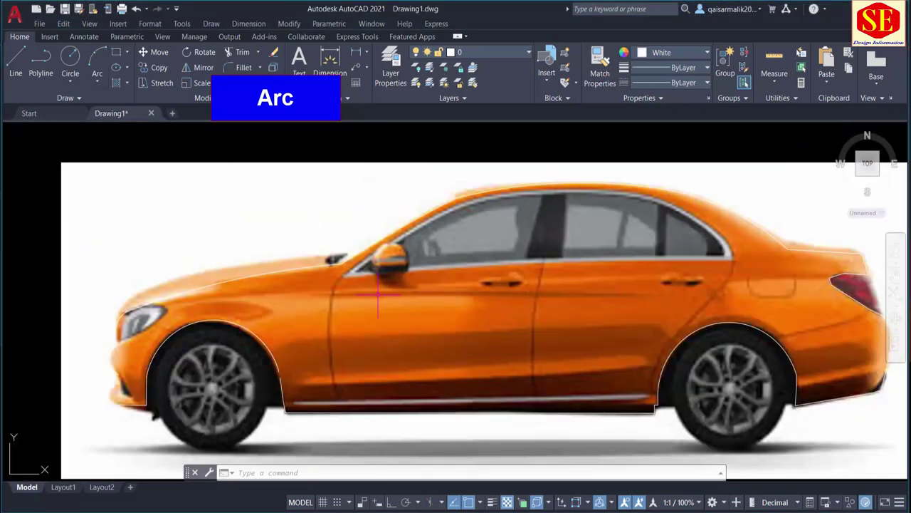
scroll(275, 179, "up", 4)
Step: Draw the hood arc from the windscreen base to just above the headlight
left_click(96, 60)
left_click(266, 179)
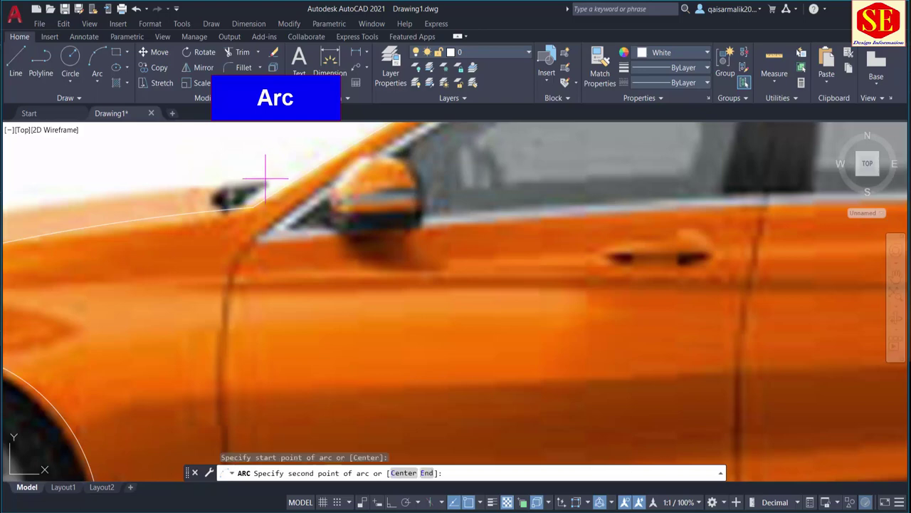
scroll(76, 201, "down", 1)
left_click(165, 229)
scroll(94, 259, "down", 1)
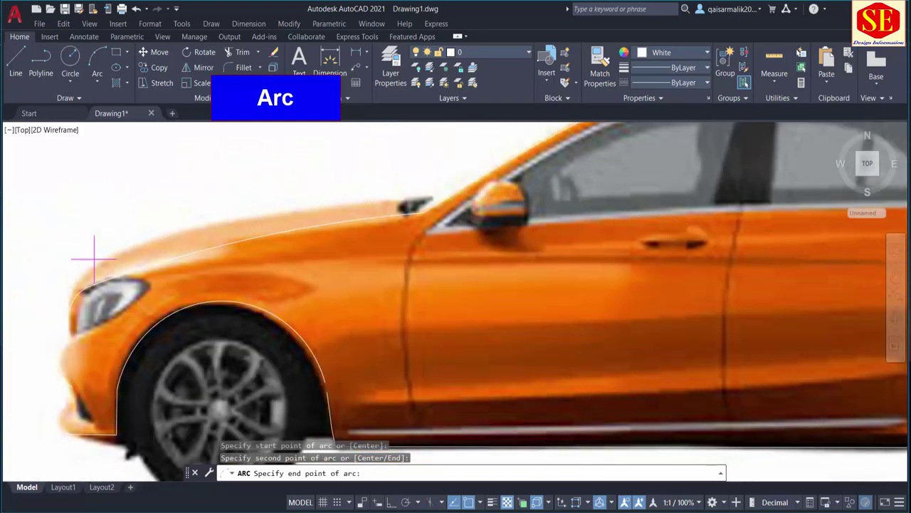
left_click(92, 264)
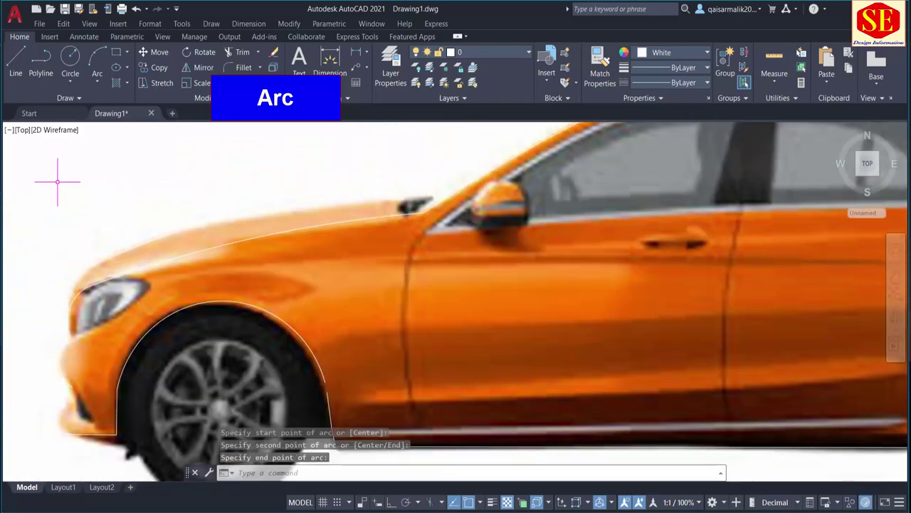
Step: Draw an arc from the headlight down the front of the bumper
left_click(97, 60)
left_click(66, 287)
scroll(71, 278, "up", 1)
left_click(76, 271)
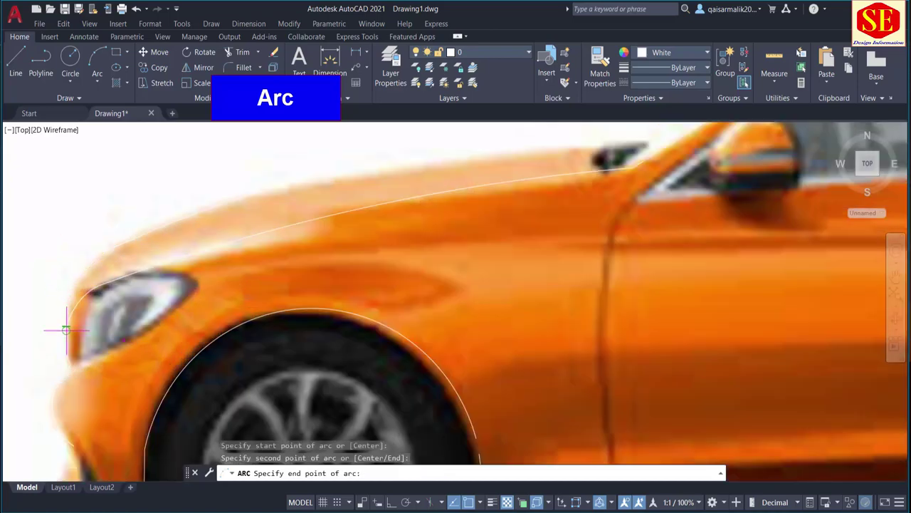
left_click(67, 325)
scroll(67, 325, "down", 2)
scroll(251, 315, "down", 1)
left_click(97, 60)
scroll(129, 266, "up", 5)
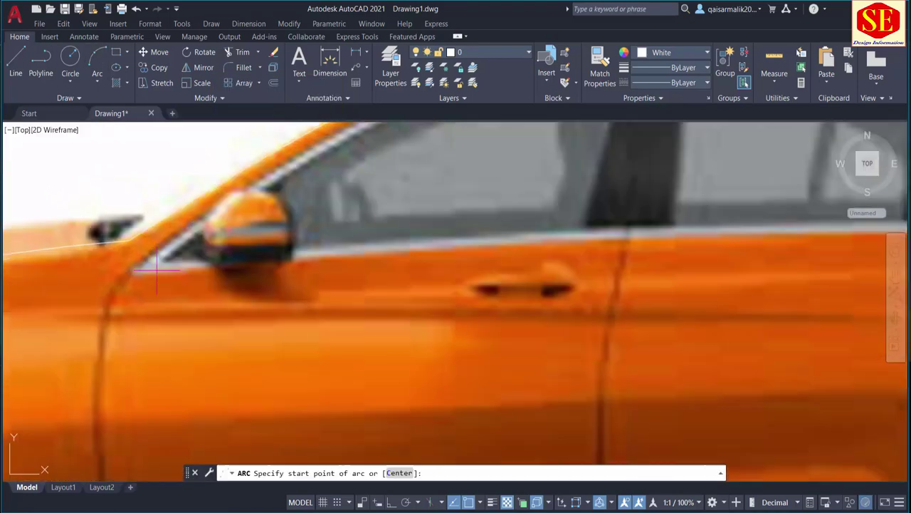
scroll(139, 268, "down", 2)
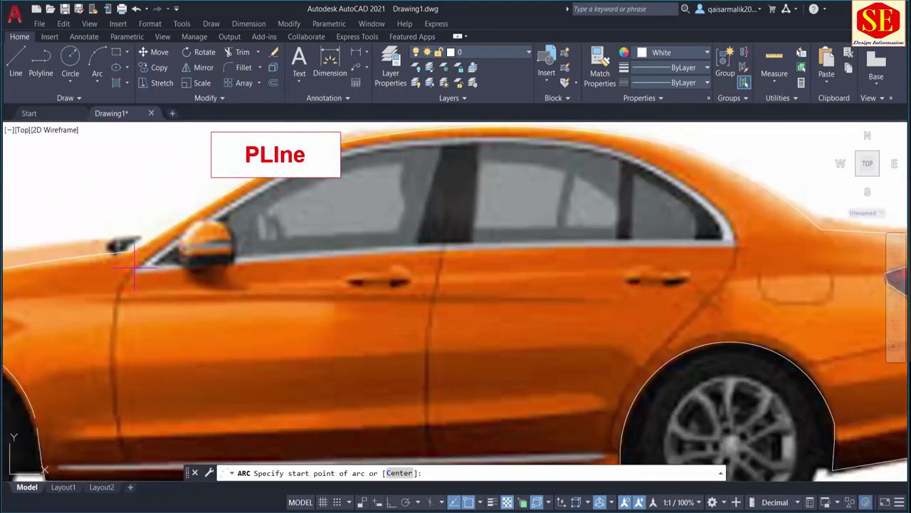
Step: Draw a straight polyline segment up the windscreen pillar
left_click(41, 60)
left_click(133, 269)
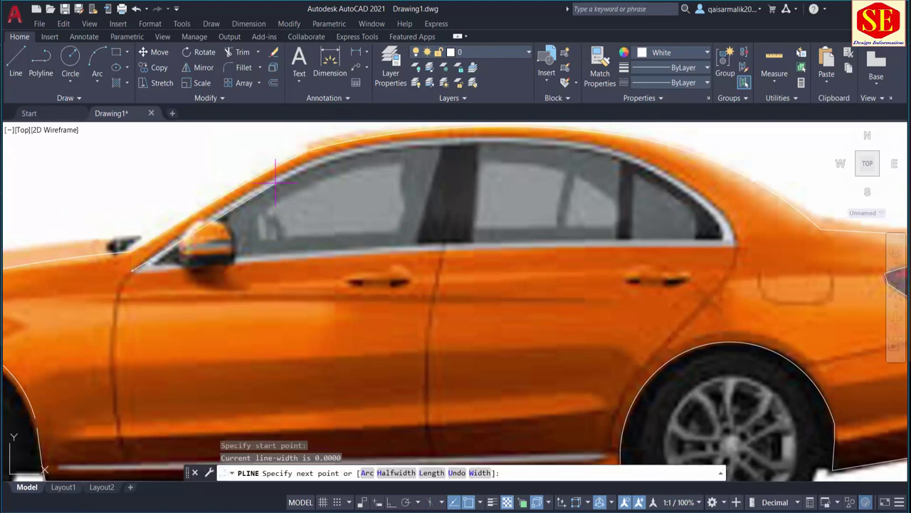
scroll(153, 277, "up", 2)
scroll(169, 230, "up", 2)
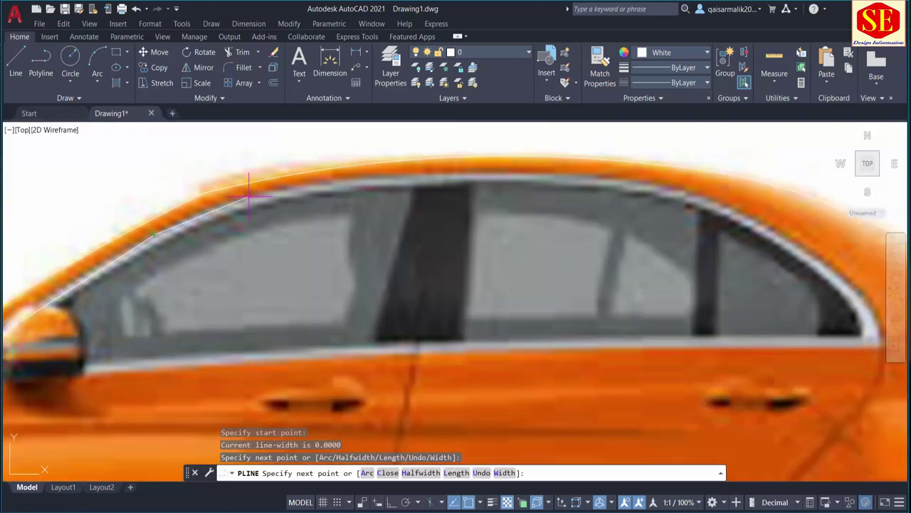
key("Return")
Step: Trace the first roof arc from the pillar end along the roofline
left_click(97, 60)
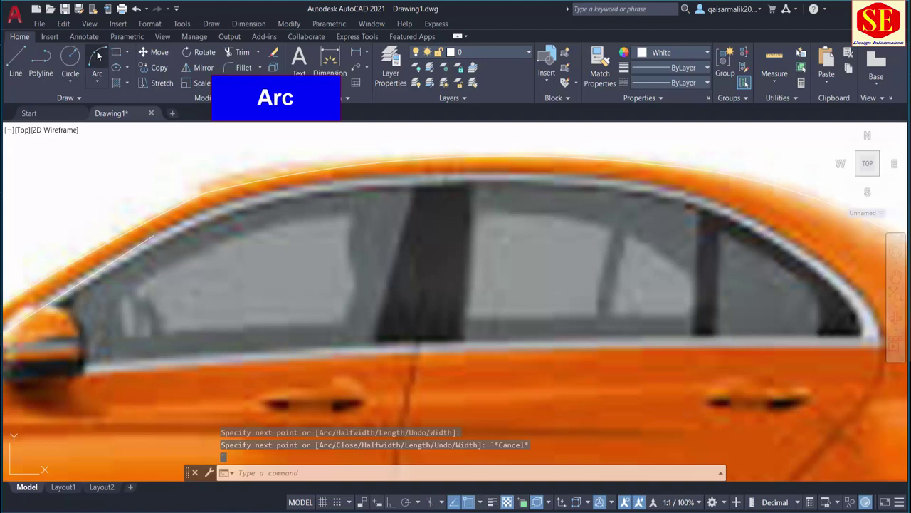
left_click(153, 233)
left_click(206, 210)
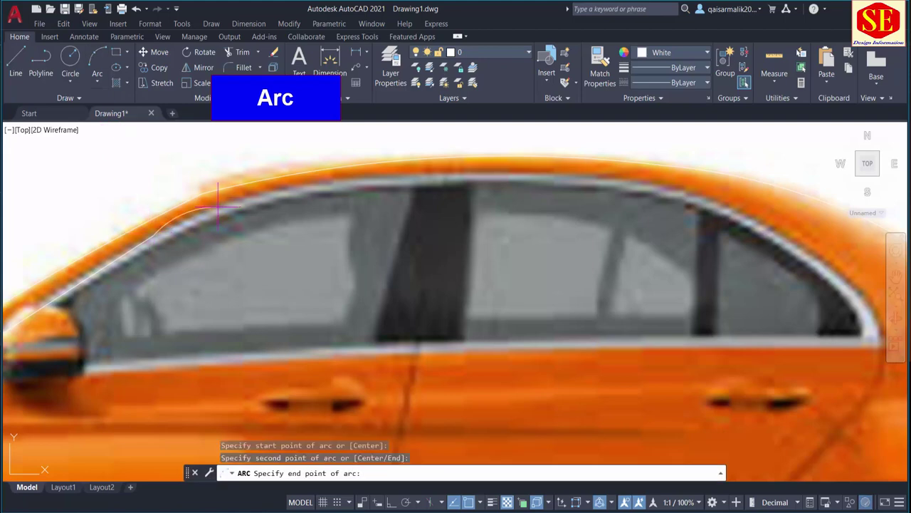
left_click(348, 182)
scroll(348, 182, "down", 1)
key("Return")
Step: Continue the roofline with a second arc toward the rear of the roof
left_click(40, 60)
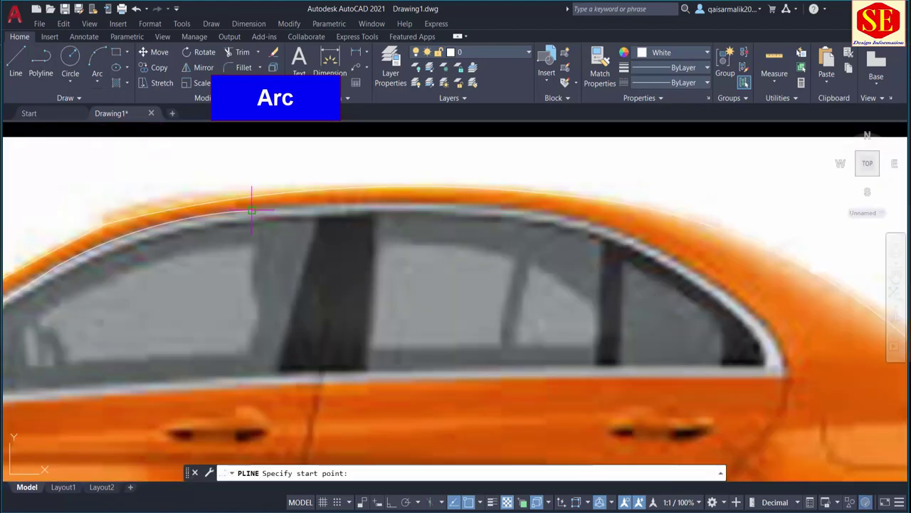
left_click(97, 59)
left_click(187, 198)
scroll(383, 207, "up", 1)
left_click(371, 208)
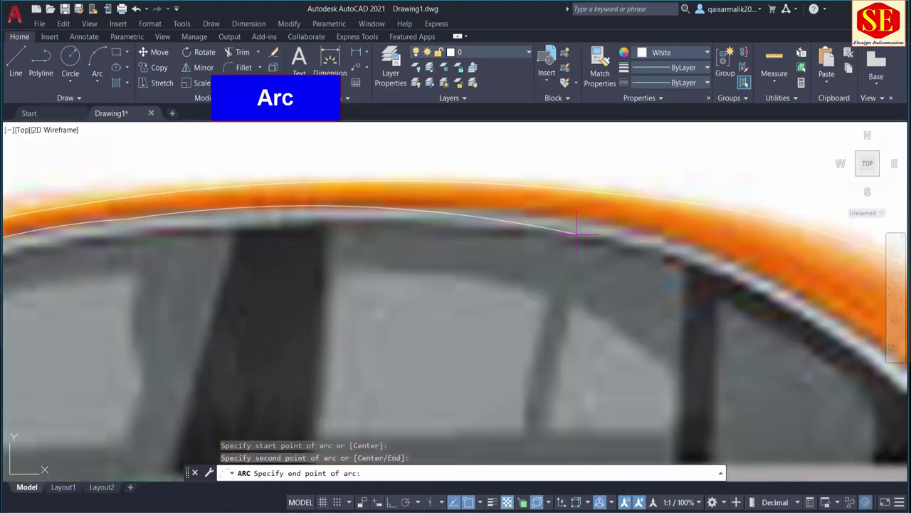
left_click(669, 242)
scroll(540, 261, "down", 2)
scroll(331, 226, "down", 1)
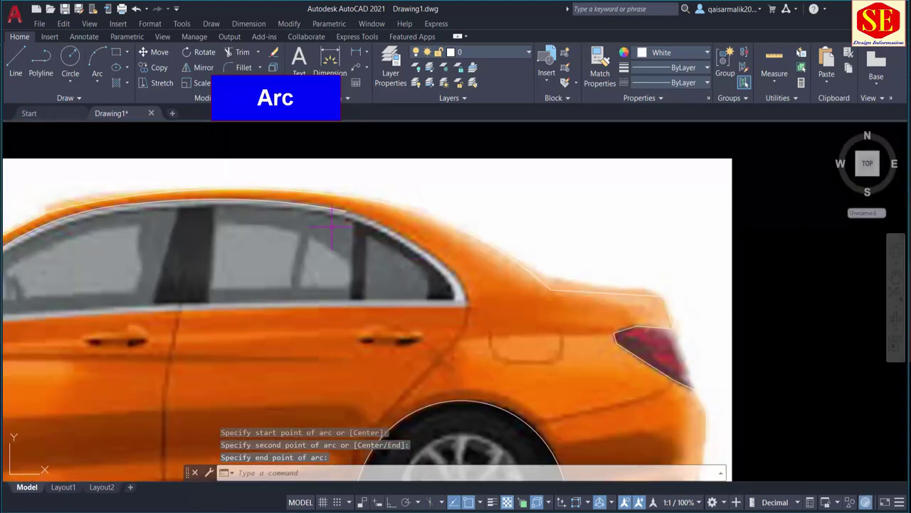
Step: Draw the rear window arc down to the rear window corner
left_click(103, 60)
left_click(370, 212)
scroll(412, 246, "up", 2)
left_click(420, 263)
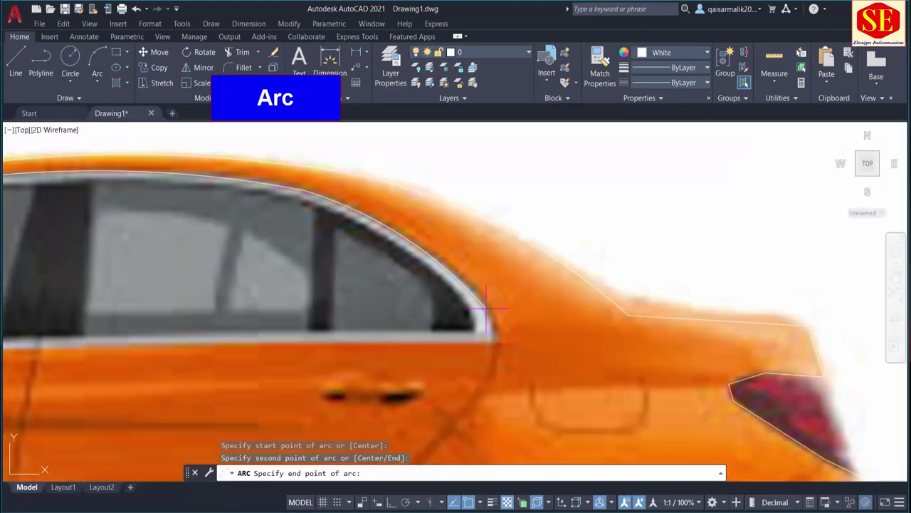
left_click(489, 305)
scroll(446, 235, "down", 2)
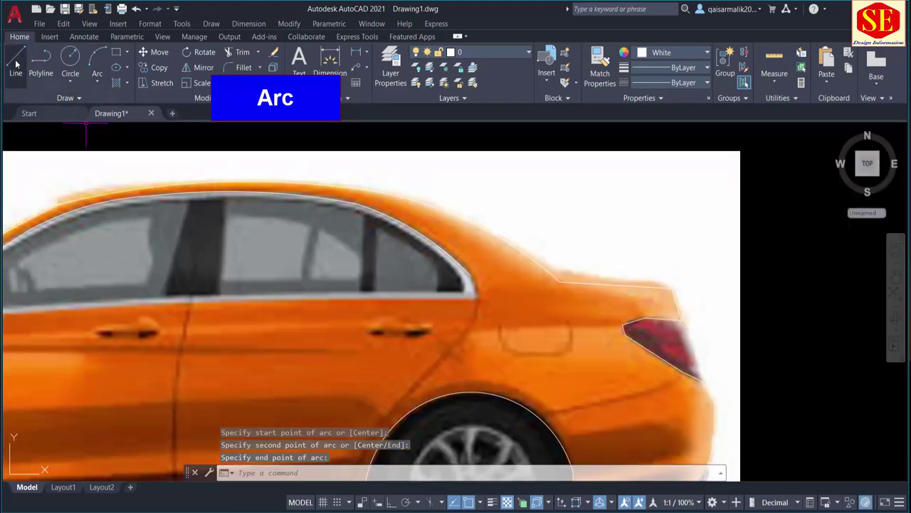
Step: Trace the window sill as a polyline from the rear corner toward the front
left_click(45, 64)
left_click(472, 275)
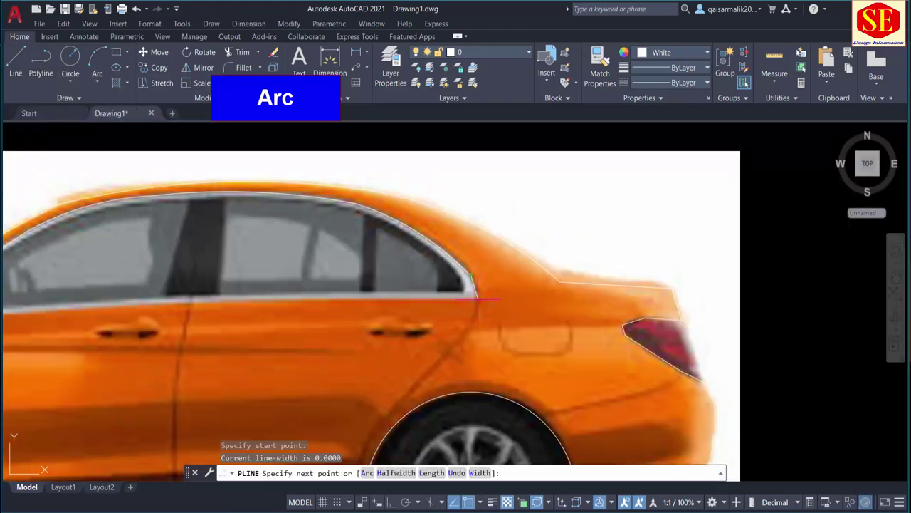
scroll(477, 291, "up", 3)
left_click(475, 275)
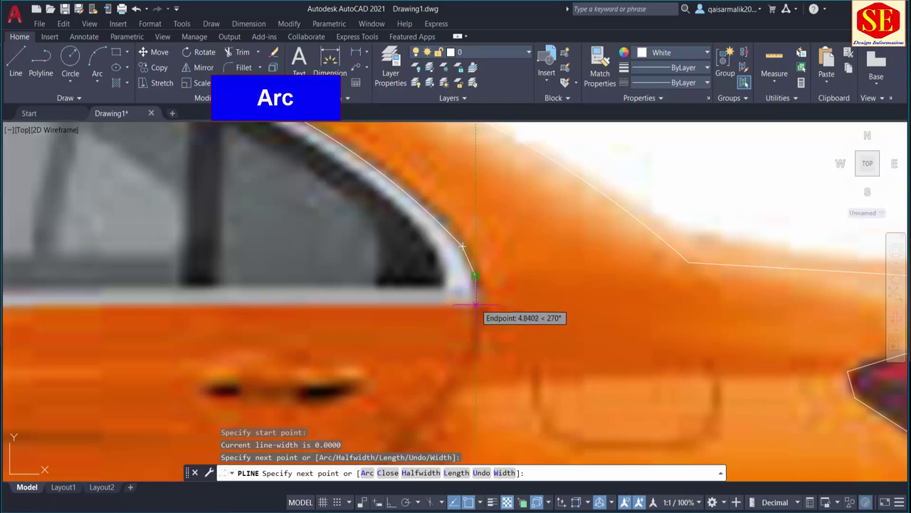
scroll(523, 286, "down", 2)
scroll(339, 280, "up", 3)
left_click(299, 284)
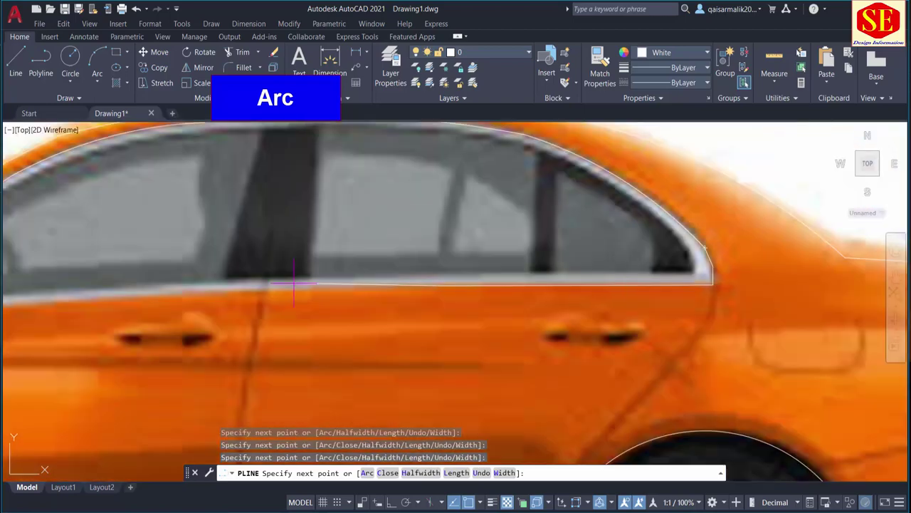
left_click(268, 290)
scroll(267, 289, "down", 3)
scroll(214, 292, "up", 4)
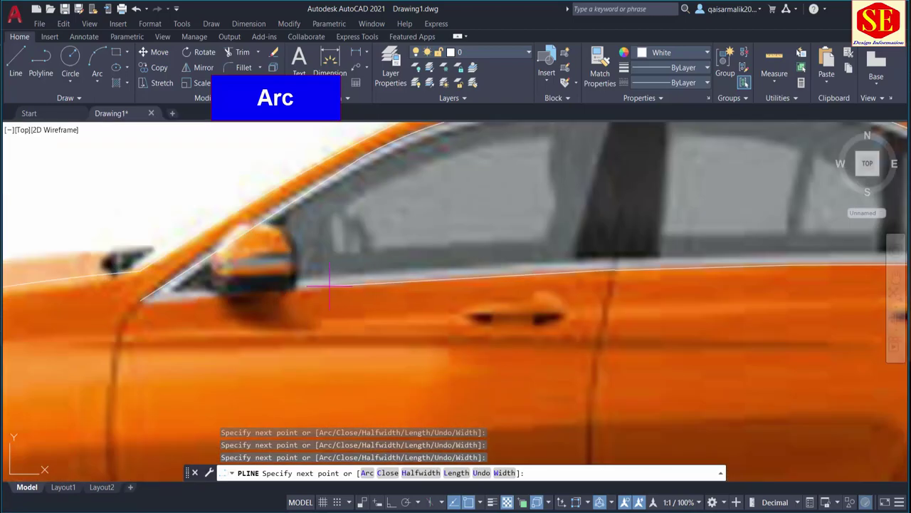
scroll(212, 296, "down", 1)
scroll(211, 296, "up", 3)
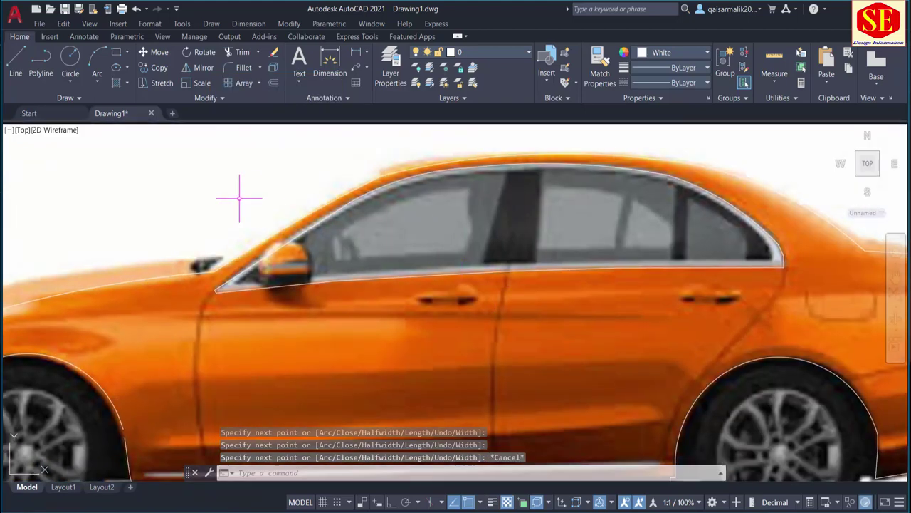
Step: Copy the roof line slightly inward with the CO command
type("co")
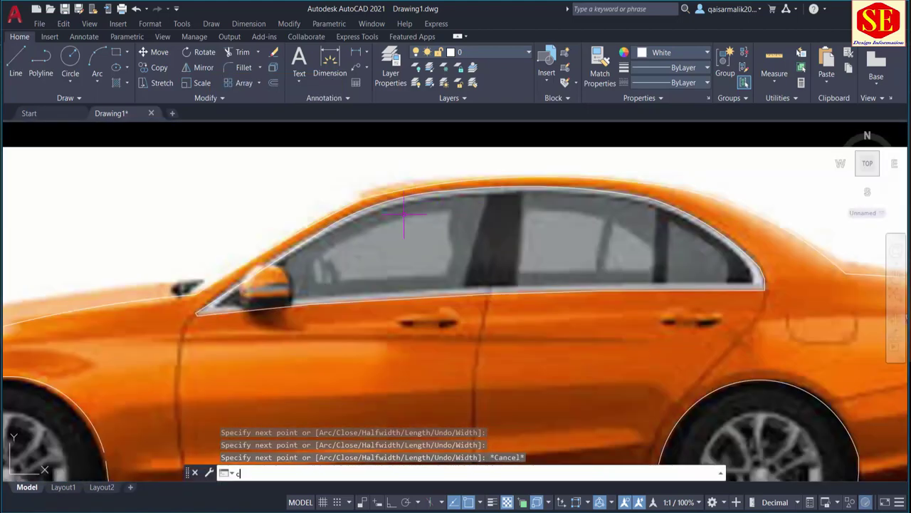
left_click(272, 340)
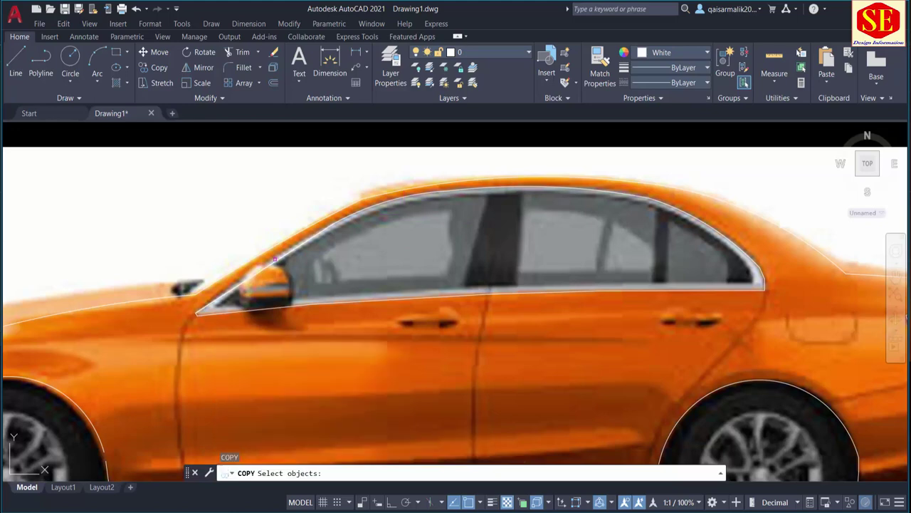
left_click(326, 228)
scroll(329, 227, "up", 3)
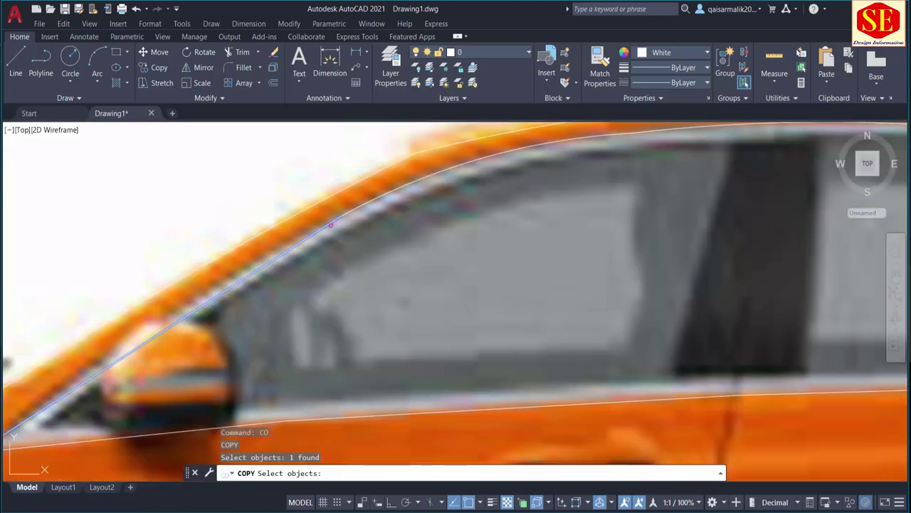
scroll(346, 210, "down", 2)
left_click(347, 216)
key("Return")
key("Return")
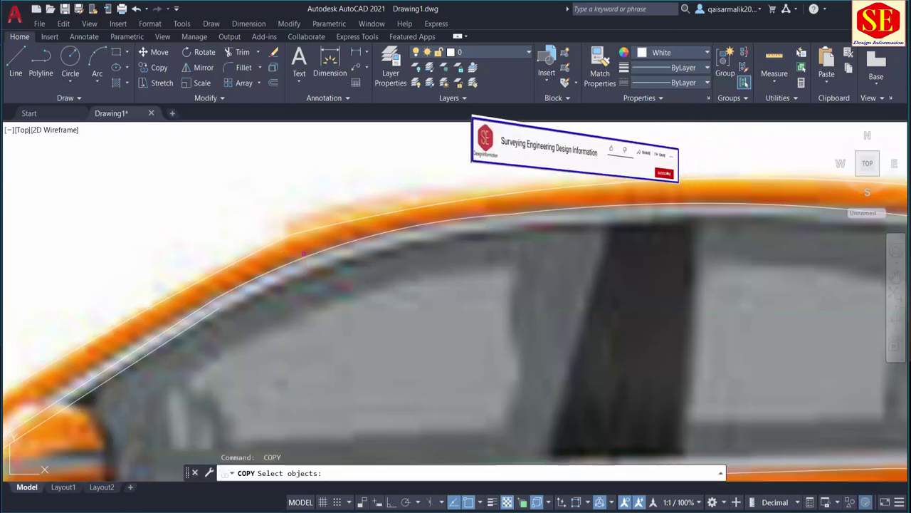
Step: Place a copy of the roof line just below it and select the roof arc segment
left_click(304, 253)
key("Return")
left_click(218, 298)
left_click(221, 306)
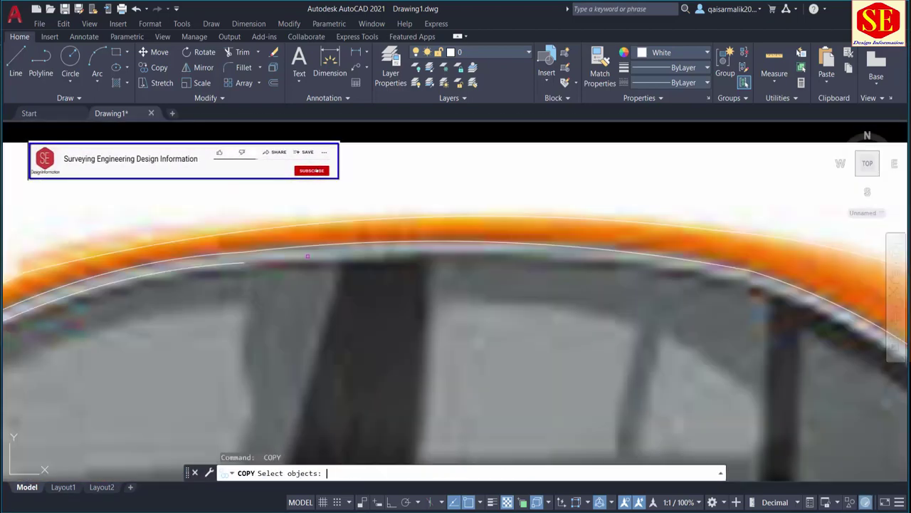
left_click(246, 256)
key("Return")
left_click(244, 260)
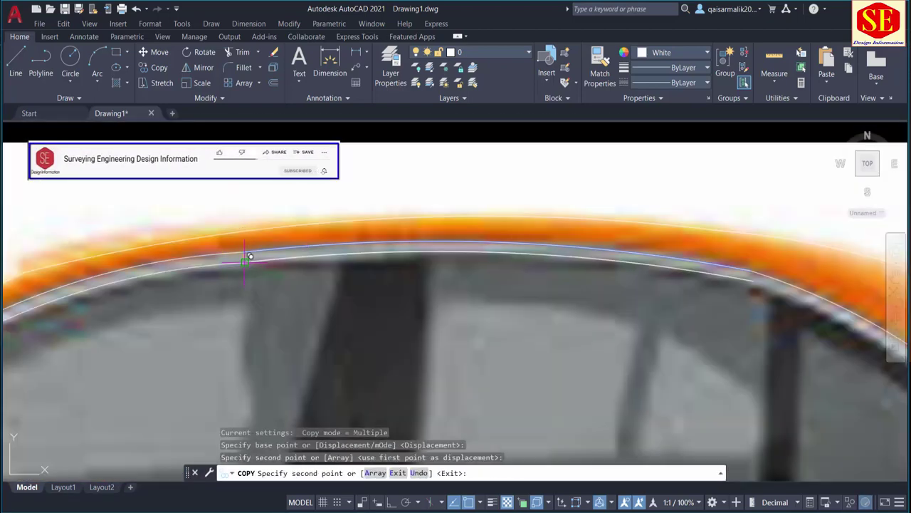
scroll(245, 257, "down", 2)
scroll(377, 292, "up", 3)
Step: Copy the next roof segment to sit just inside the roof
key("Return")
key("Return")
left_click(306, 267)
key("Return")
left_click(290, 261)
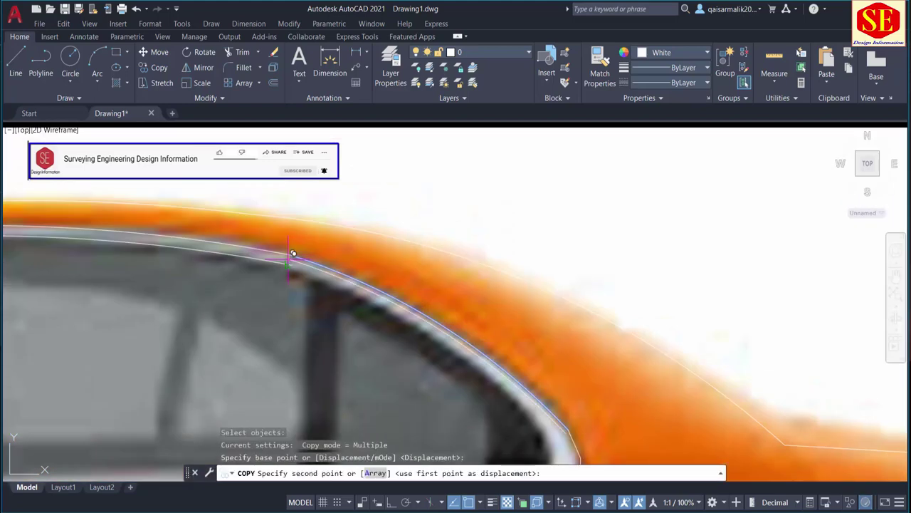
left_click(293, 253)
scroll(292, 253, "down", 2)
key("Escape")
Step: Try copying the rear window arc and window sill line, cancelling each copy
key("Return")
left_click(533, 348)
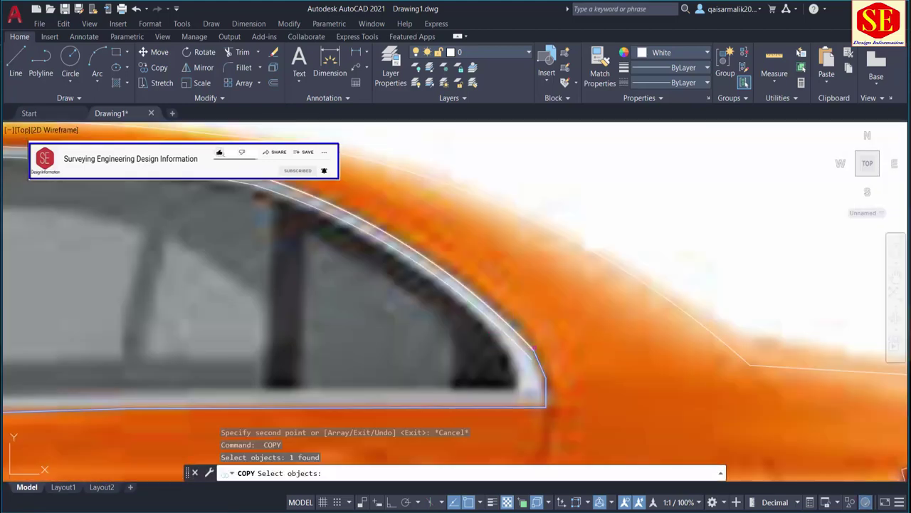
key("Return")
left_click(532, 350)
key("Escape")
key("Return")
left_click(469, 407)
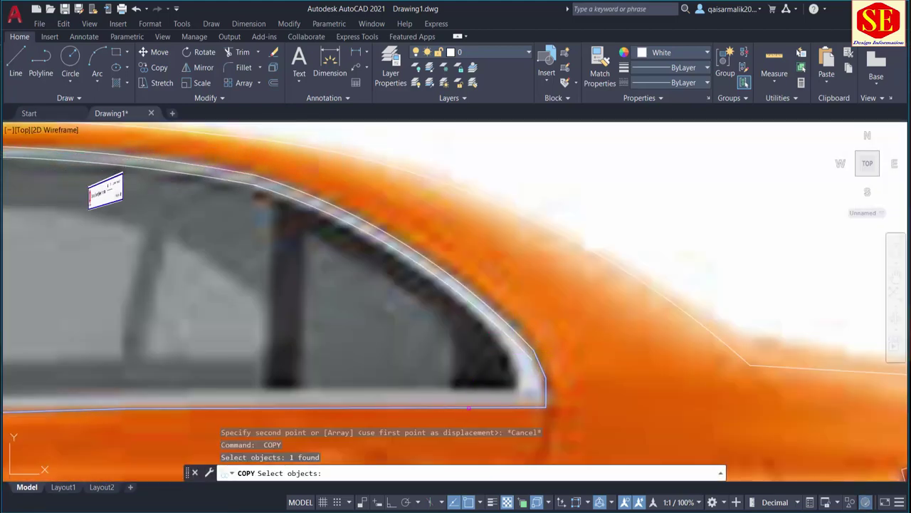
key("Return")
left_click(454, 366)
scroll(498, 349, "down", 4)
key("Escape")
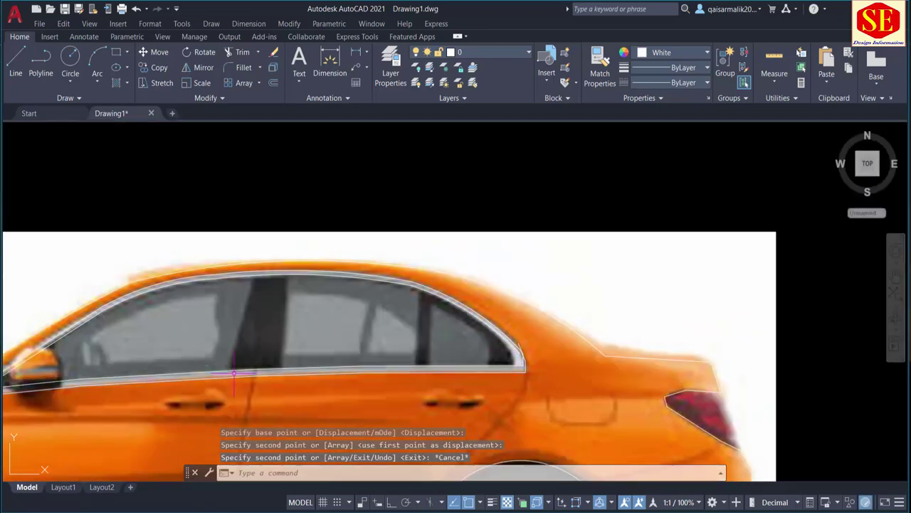
scroll(523, 376, "up", 3)
Step: Cancel an accidental trim and begin the LINE command
key("Return")
key("Escape")
type("l")
key("Return")
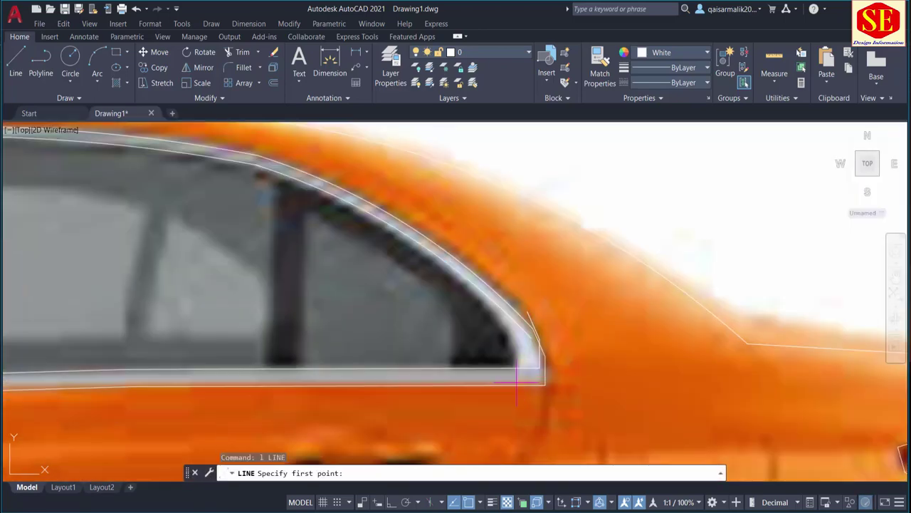
Step: Sketch a line up the rear window edge, undo a misplaced point, then cancel it
left_click(516, 368)
left_click(517, 347)
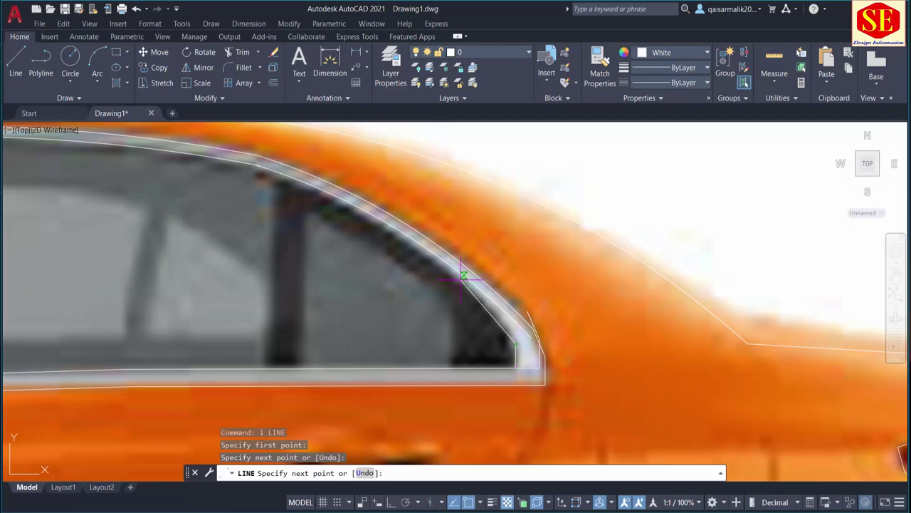
scroll(484, 295, "up", 3)
left_click(489, 304)
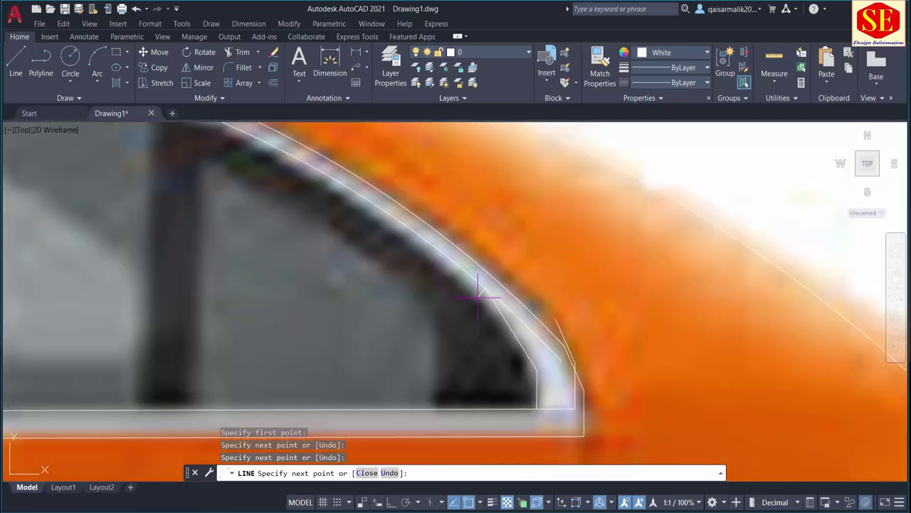
key("ctrl+z")
scroll(487, 302, "down", 2)
scroll(487, 299, "up", 2)
left_click(460, 283)
scroll(460, 284, "down", 3)
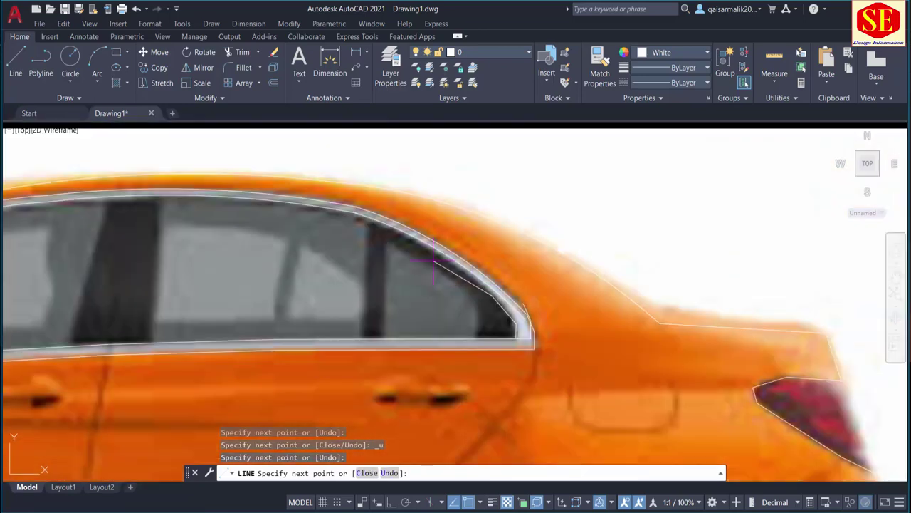
scroll(464, 272, "up", 2)
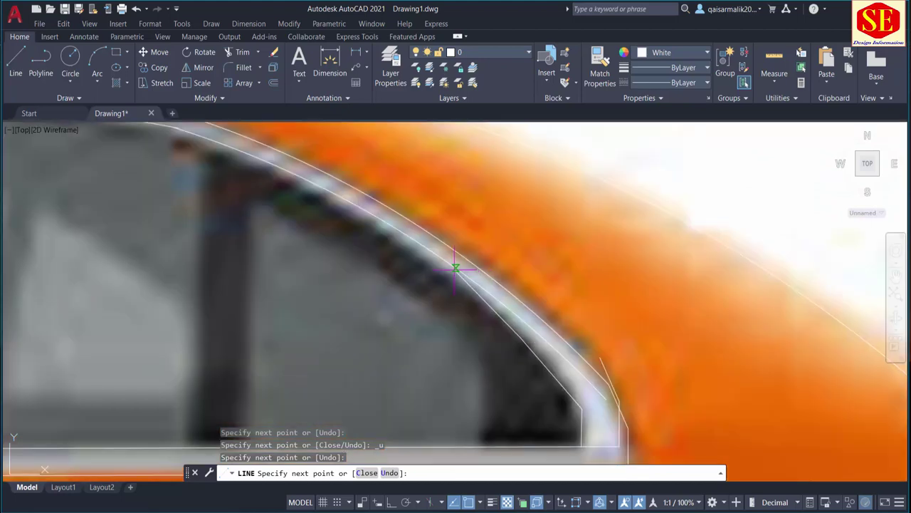
scroll(504, 329, "down", 2)
key("Escape")
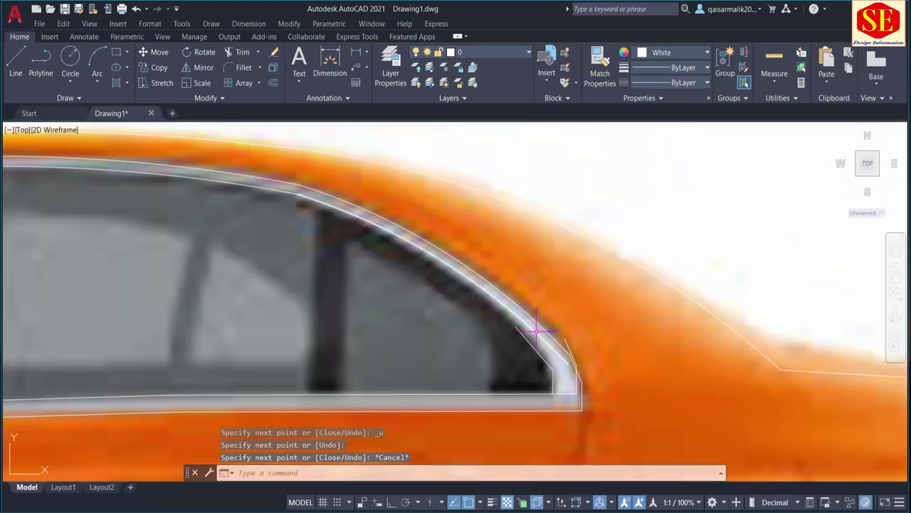
Step: Select the rear window outline's grip, then cancel without reshaping it
left_click(548, 346)
left_click(567, 364)
key("Escape")
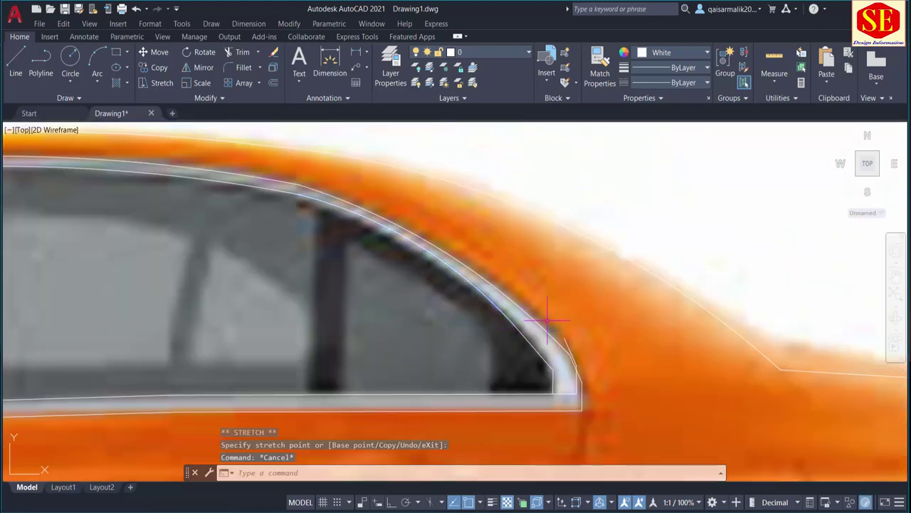
scroll(522, 322, "down", 3)
scroll(668, 361, "up", 2)
scroll(668, 361, "up", 2)
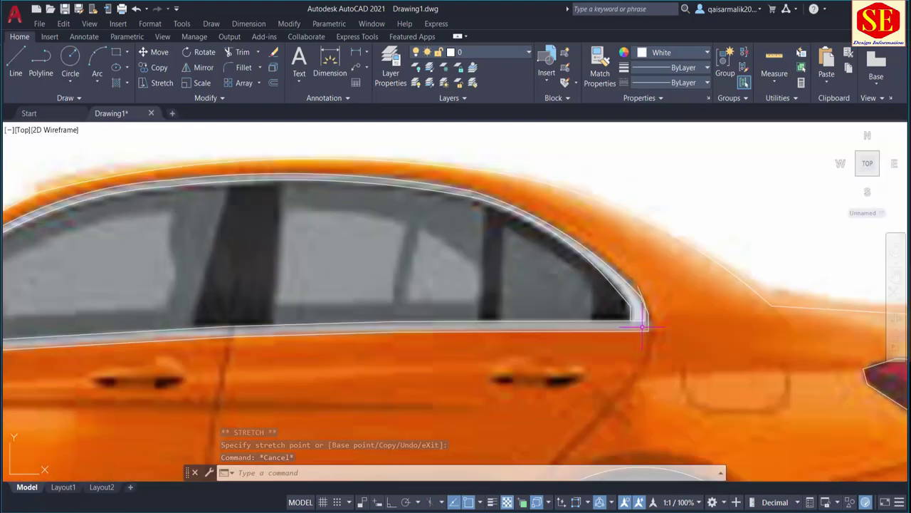
Step: Trim the short diagonal stub at the rear window corner with TR
type("tr")
key("Return")
scroll(640, 317, "up", 2)
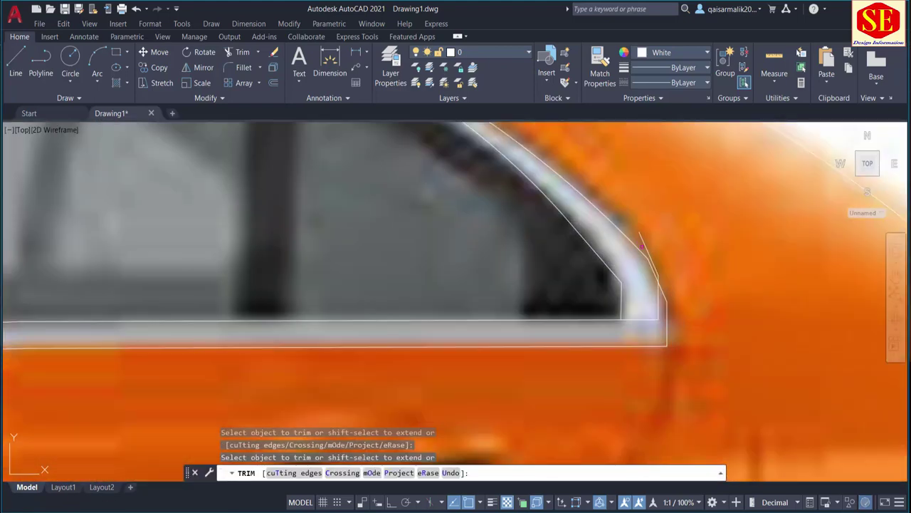
left_click(642, 246)
scroll(641, 319, "down", 3)
scroll(748, 313, "up", 3)
key("Escape")
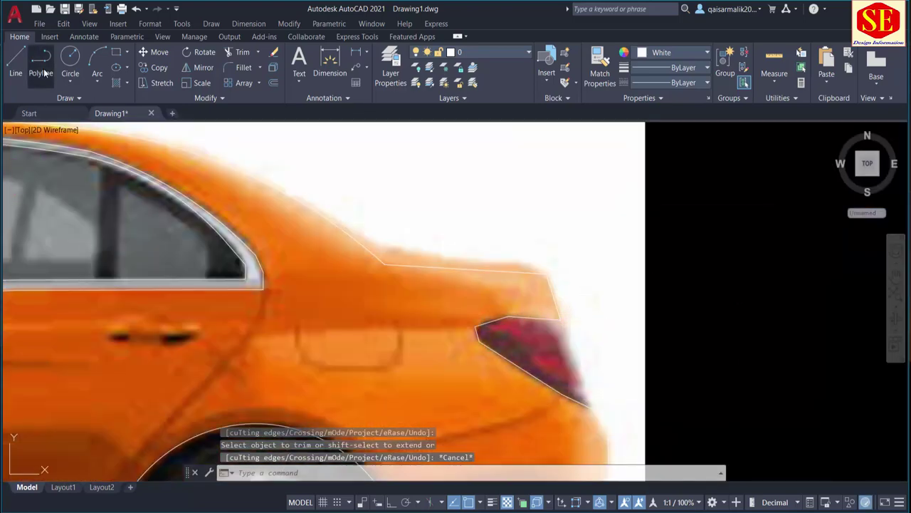
Step: Start a polyline outline near the taillight, then abandon it
left_click(44, 73)
left_click(588, 378)
left_click(590, 402)
key("Escape")
scroll(469, 337, "down", 1)
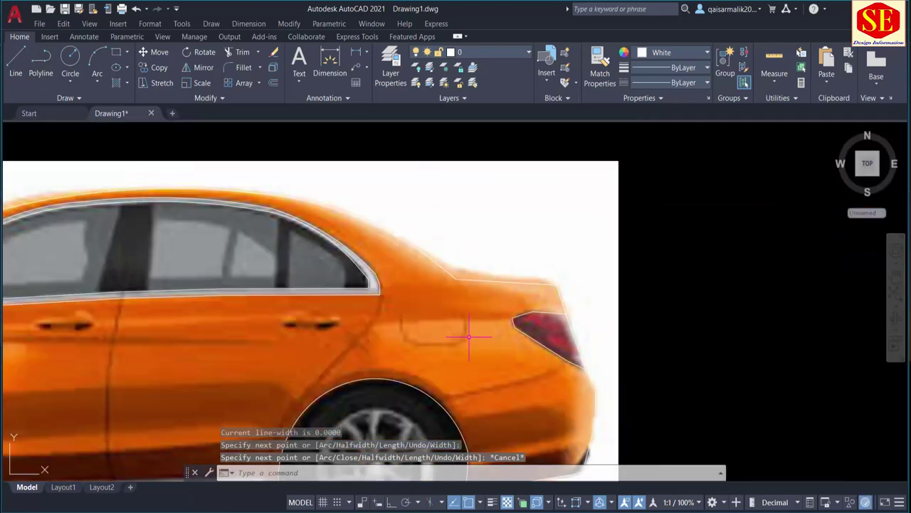
scroll(408, 322, "up", 2)
Step: Draw the fuel door's straight bottom and top edges with LINE
type("l")
key("Return")
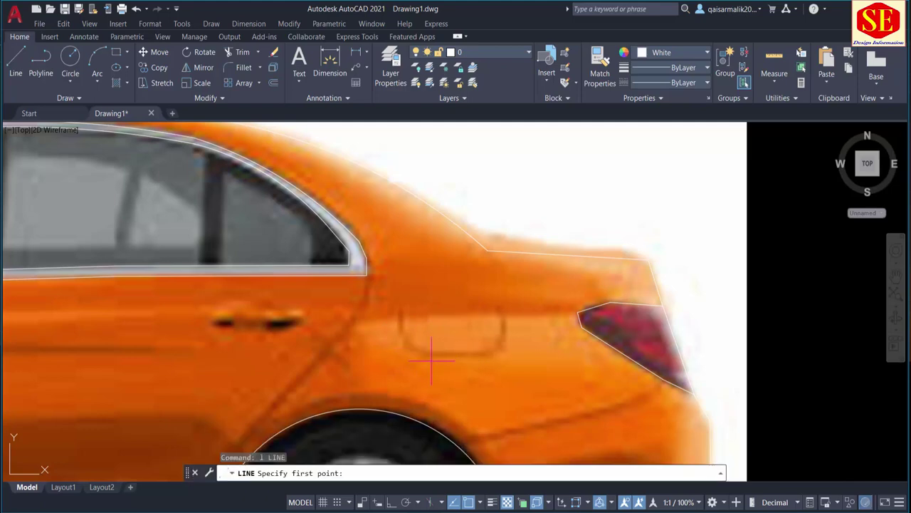
left_click(433, 356)
left_click(487, 356)
key("Return")
key("Return")
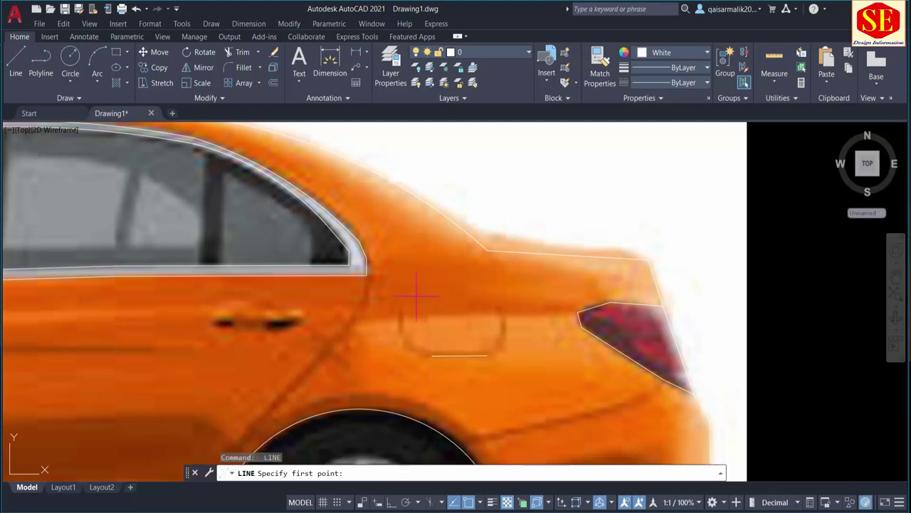
left_click(412, 299)
left_click(491, 299)
Step: Close the fuel door's left and right ends with two 3-point arcs
left_click(98, 60)
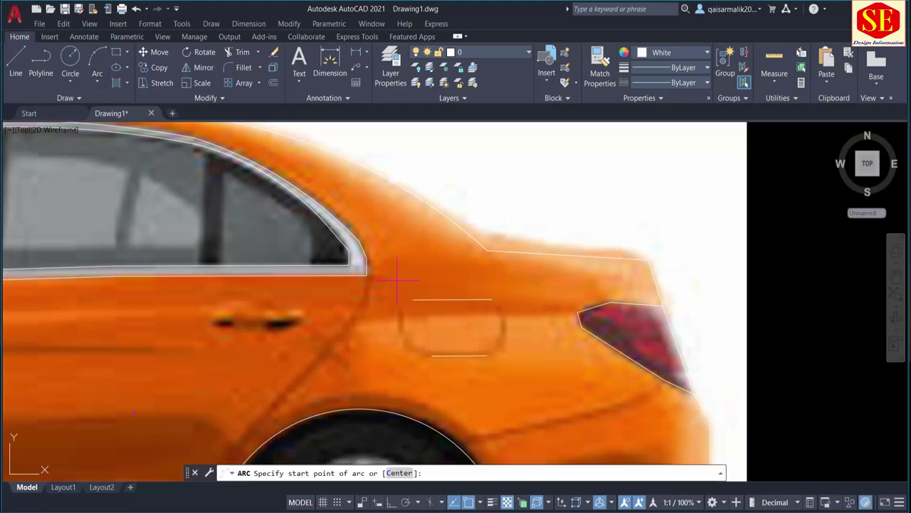
left_click(413, 299)
left_click(400, 326)
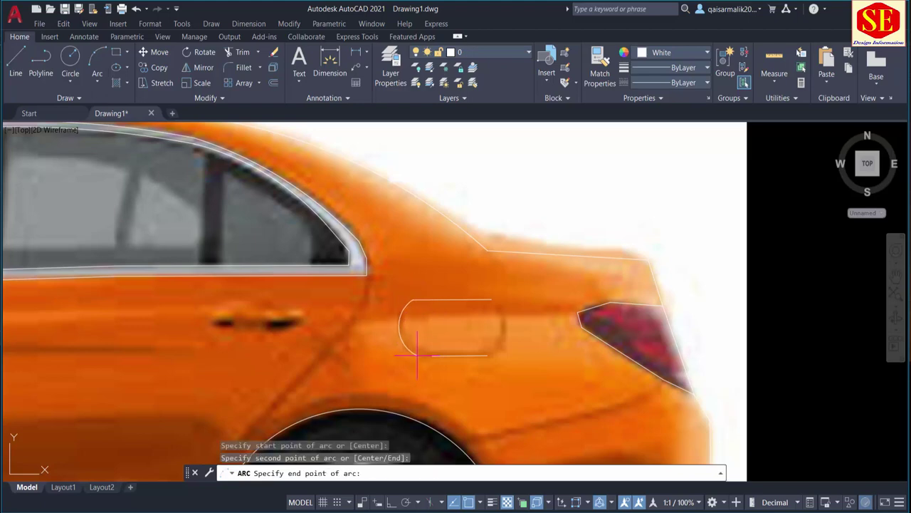
left_click(432, 353)
key("Return")
left_click(492, 299)
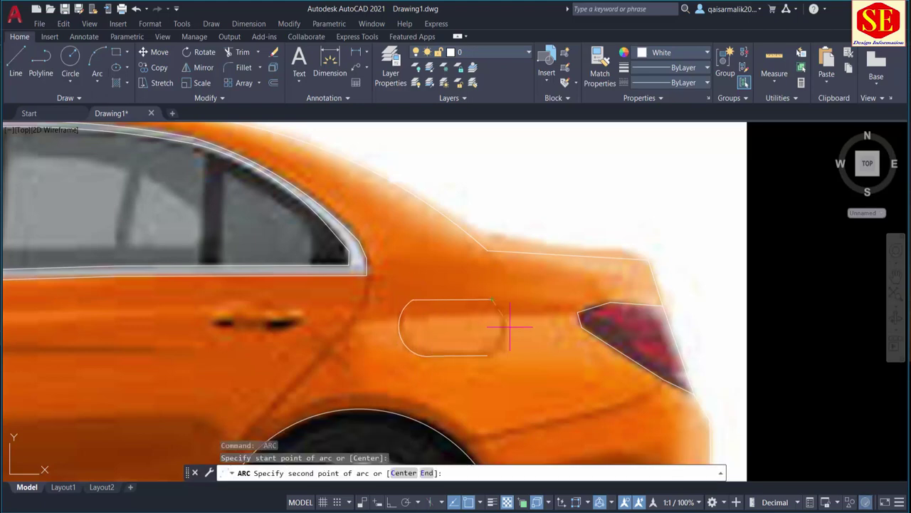
left_click(511, 326)
left_click(487, 355)
key("Escape")
Step: Select the right end arc, then cancel the reshape so it stays unchanged
left_click(510, 322)
left_click(510, 327)
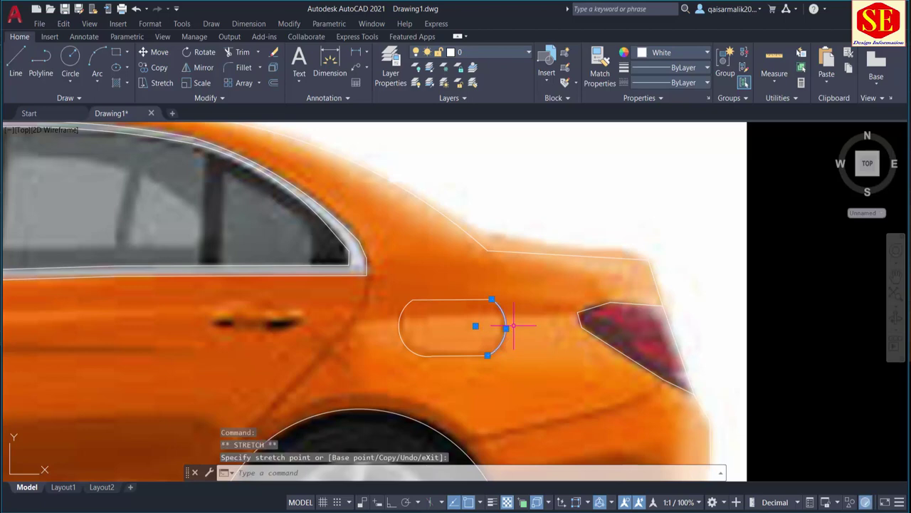
scroll(513, 313, "down", 4)
key("Escape")
scroll(484, 294, "up", 2)
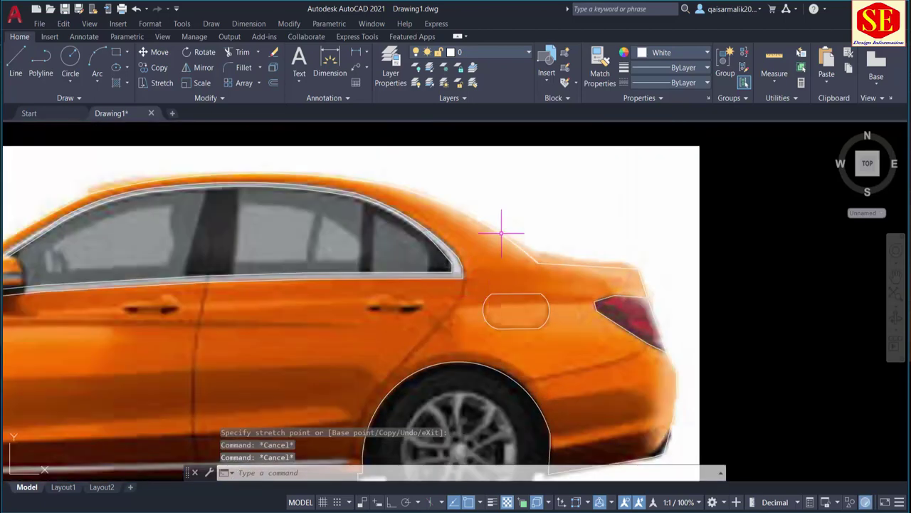
scroll(460, 450, "down", 3)
scroll(289, 303, "up", 3)
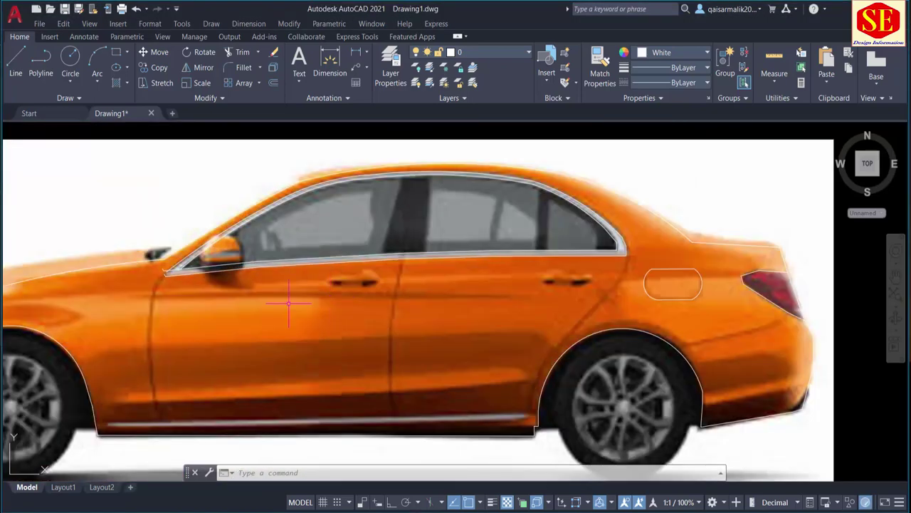
Step: Trace the front door seam as two 3-point arcs from the window line to the sill
left_click(97, 61)
scroll(158, 282, "up", 3)
scroll(170, 260, "up", 2)
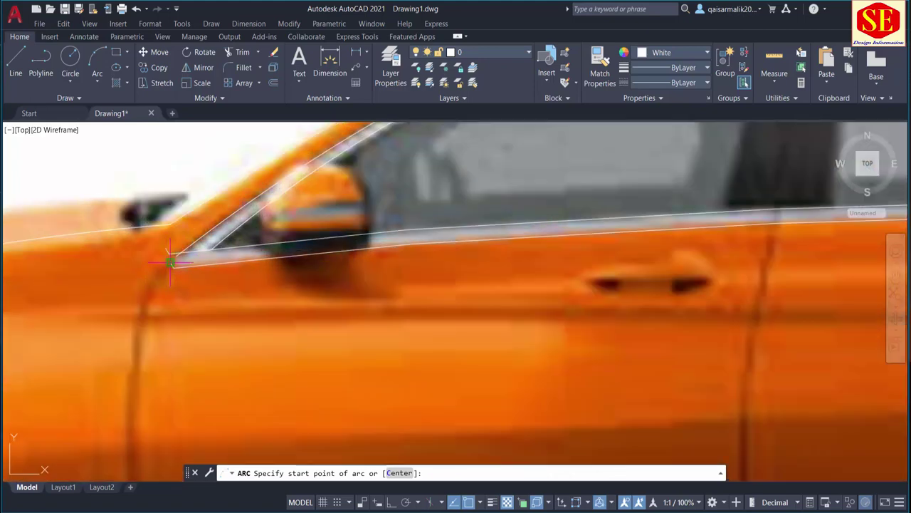
left_click(169, 261)
left_click(151, 297)
left_click(138, 331)
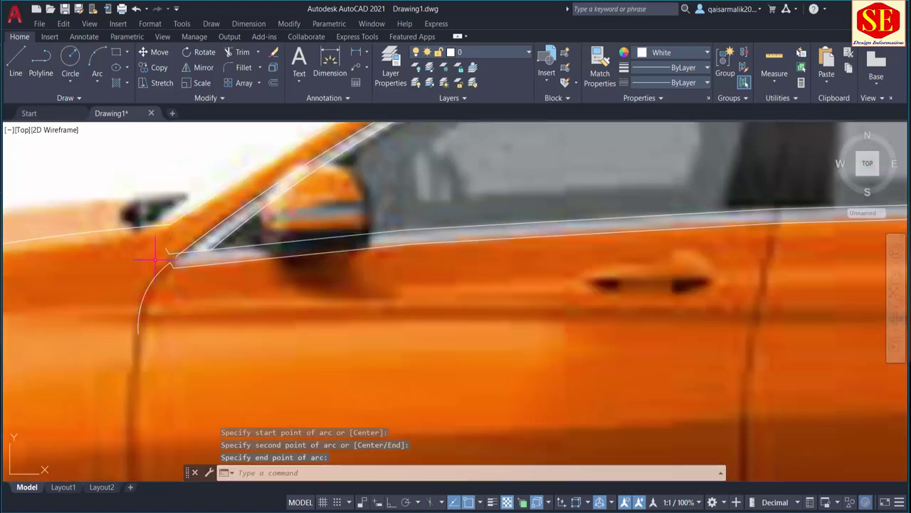
scroll(149, 128, "down", 2)
left_click(95, 63)
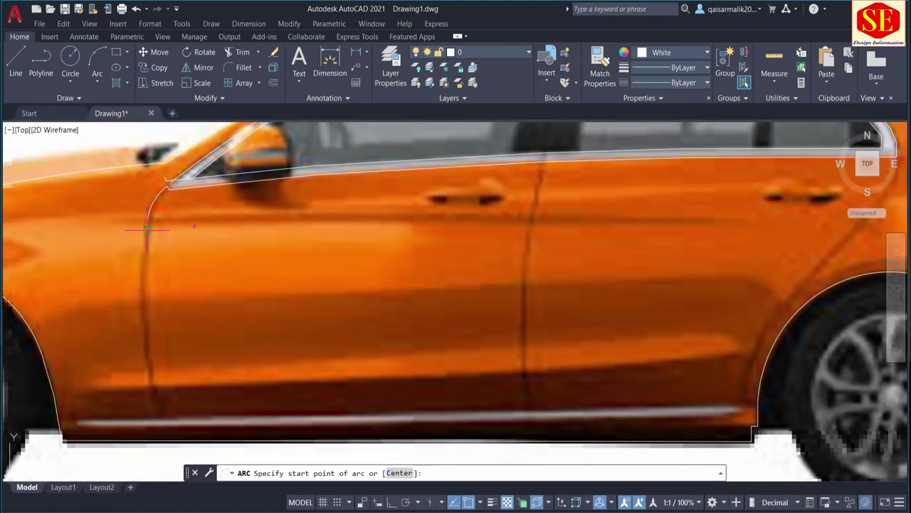
left_click(147, 228)
left_click(143, 306)
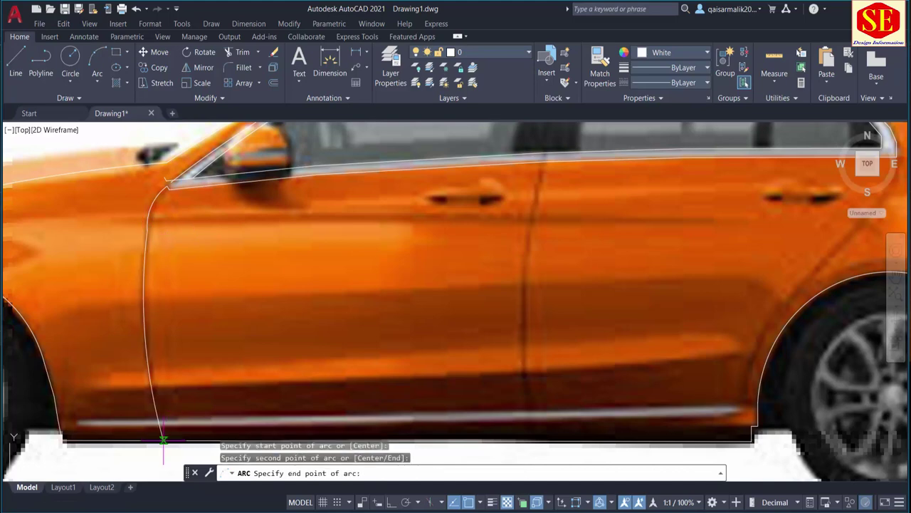
left_click(163, 440)
key("Escape")
Step: Trace the rear door seam as a 3-point arc from the window line to the sill
scroll(207, 240, "down", 3)
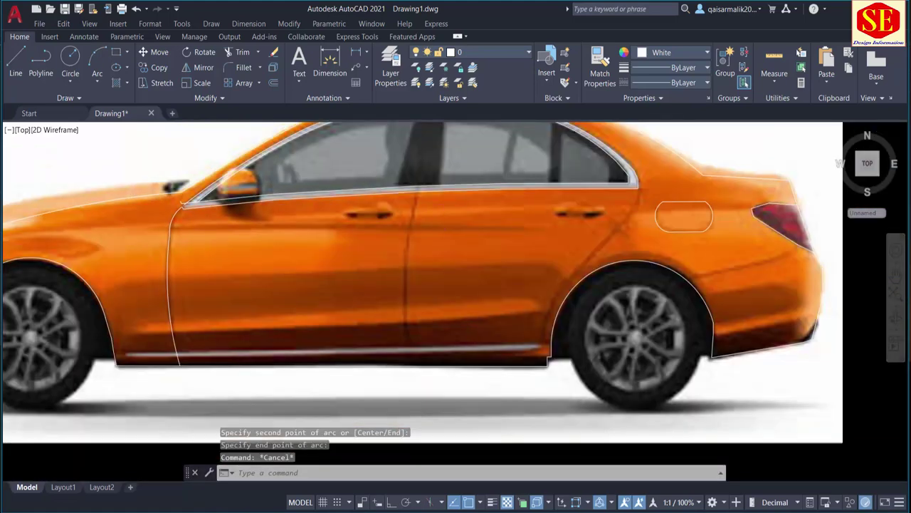
scroll(399, 285, "up", 3)
key("Return")
left_click(403, 181)
left_click(384, 323)
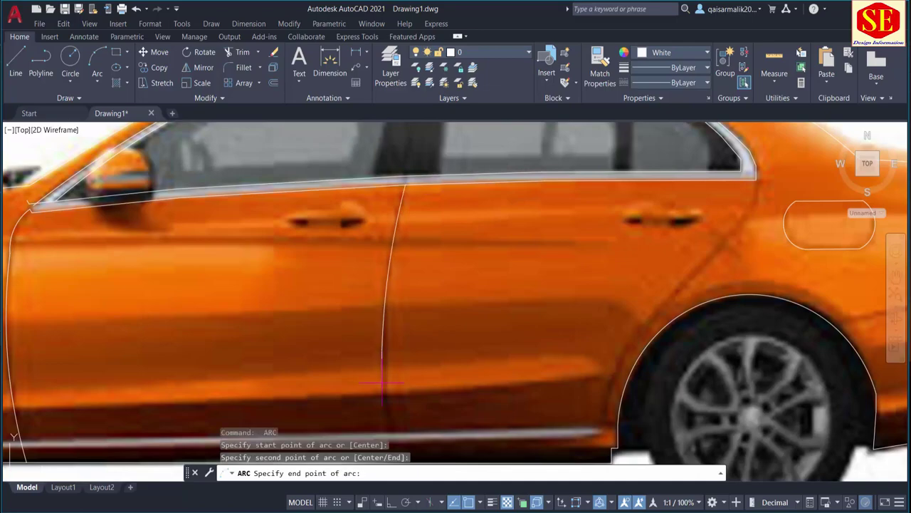
middle_click_drag(394, 455, 393, 404)
left_click(392, 411)
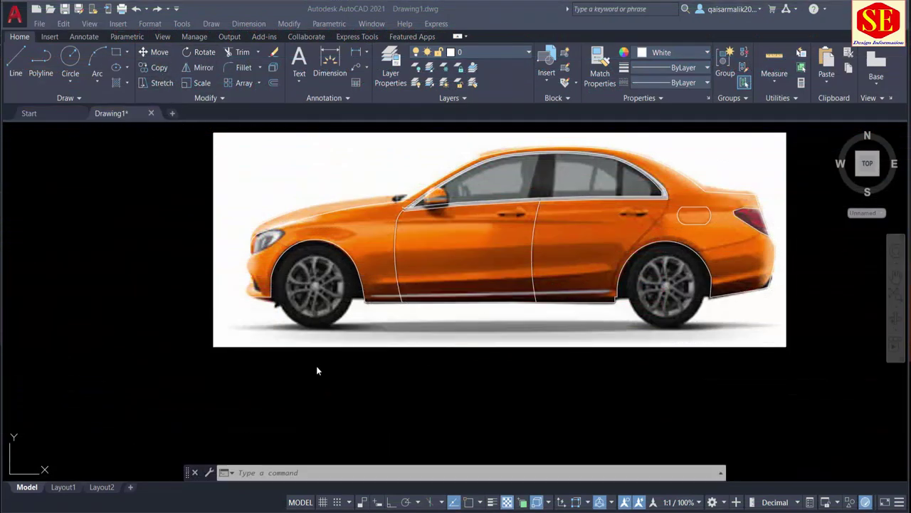
Step: Offset the rear door seam by a distance of 1
type("o")
key("Return")
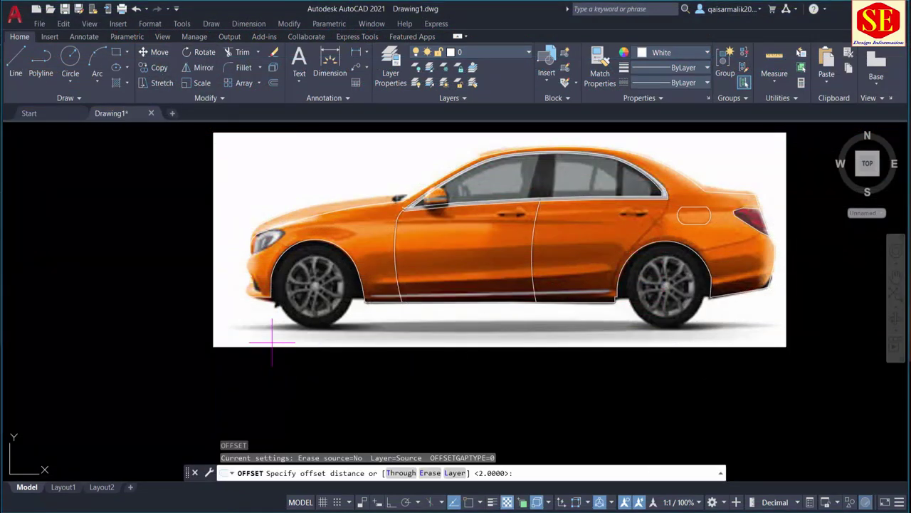
type("1")
key("Return")
scroll(519, 265, "up", 2)
left_click(537, 235)
scroll(536, 235, "up", 5)
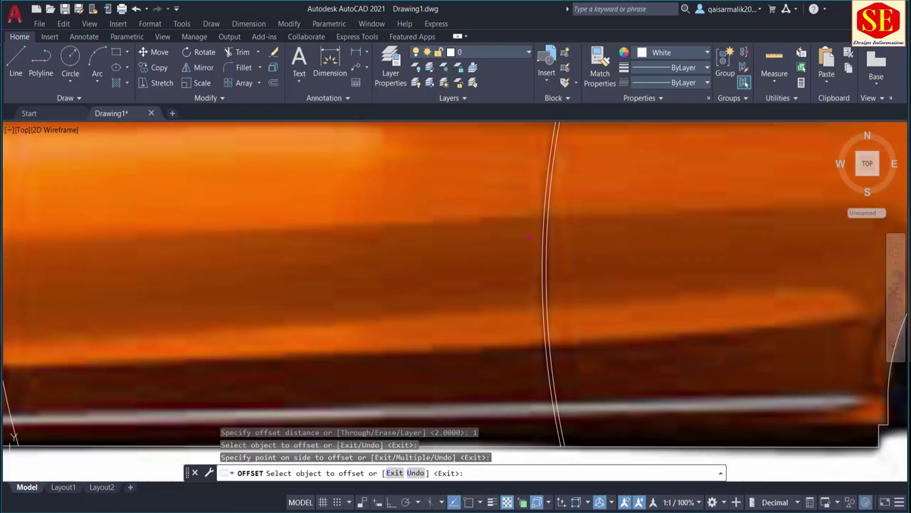
left_click(555, 235)
Step: Offset the front door seam by 1 to give it a double line
left_click(548, 235)
scroll(548, 235, "down", 5)
scroll(437, 229, "up", 3)
left_click(437, 230)
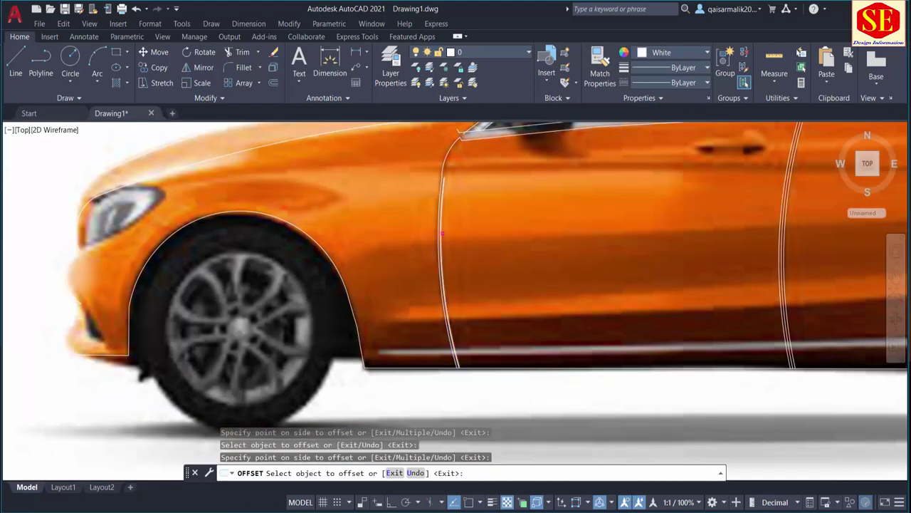
left_click(421, 232)
scroll(444, 160, "down", 3)
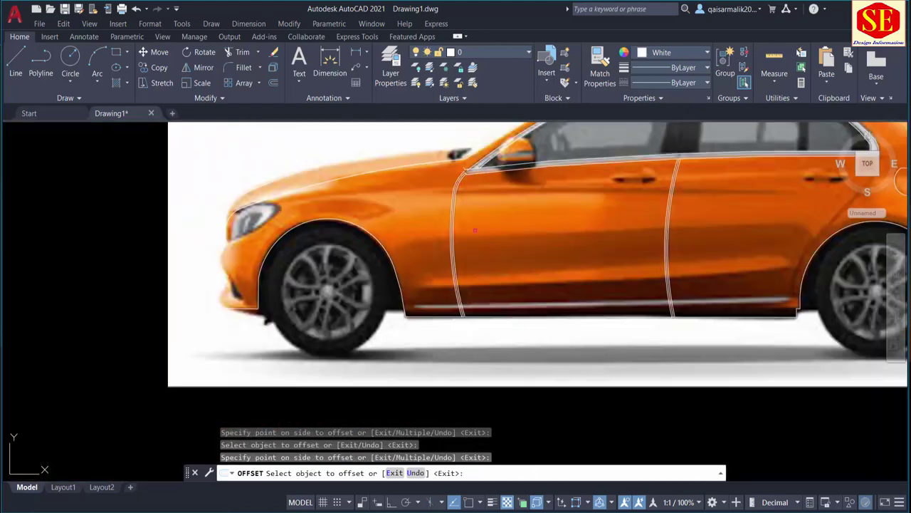
key("Escape")
Step: Erase one unwanted extra seam copy
scroll(646, 242, "up", 4)
scroll(646, 242, "up", 3)
left_click(648, 242)
type("e")
key("Return")
scroll(648, 242, "down", 5)
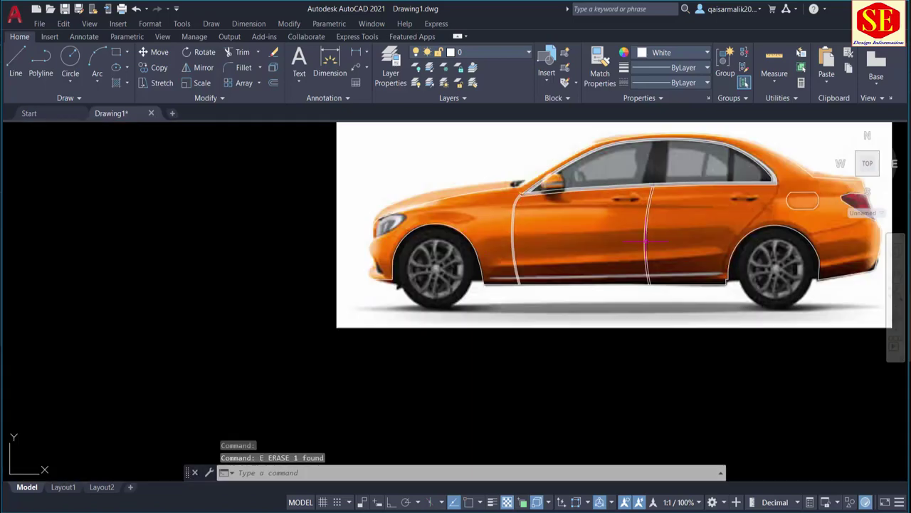
scroll(545, 203, "up", 5)
Step: Erase two more extra seam copies and recentre the whole car
left_click(570, 214)
left_click(576, 150)
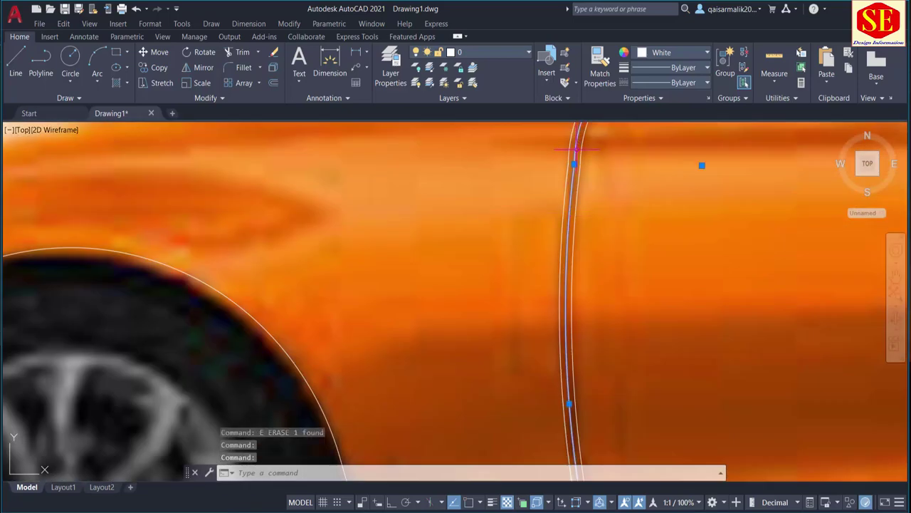
type("e")
key("Return")
scroll(570, 294, "down", 5)
middle_click_drag(569, 294, 544, 304)
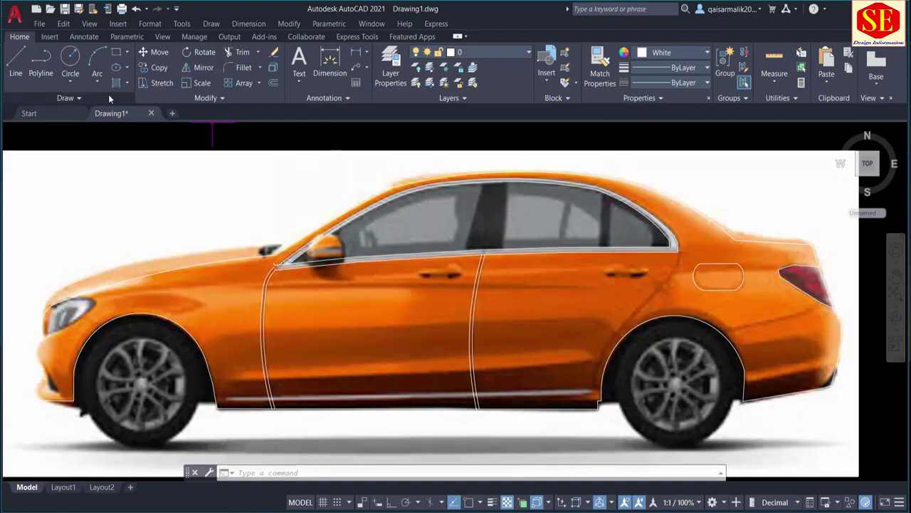
Step: Draw both B-pillar edges from the roof line down to the window sill
left_click(41, 64)
scroll(502, 184, "up", 2)
left_click(495, 182)
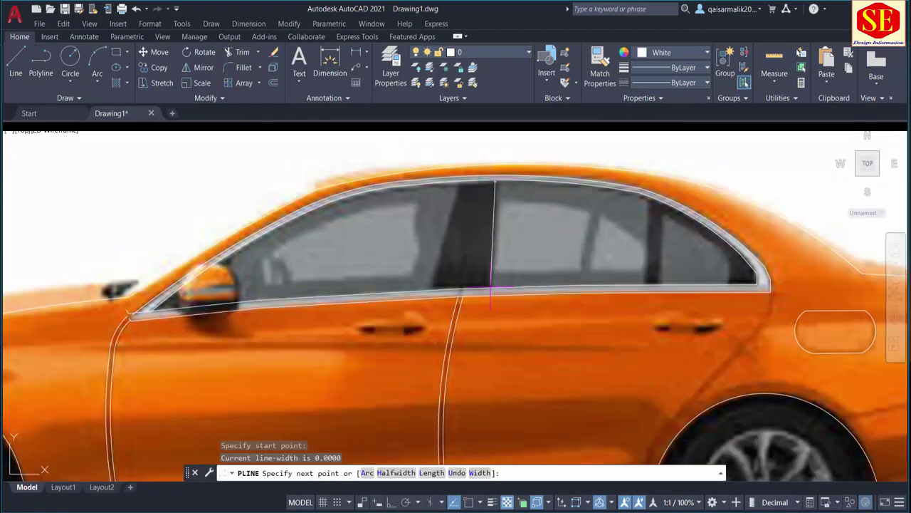
left_click(491, 288)
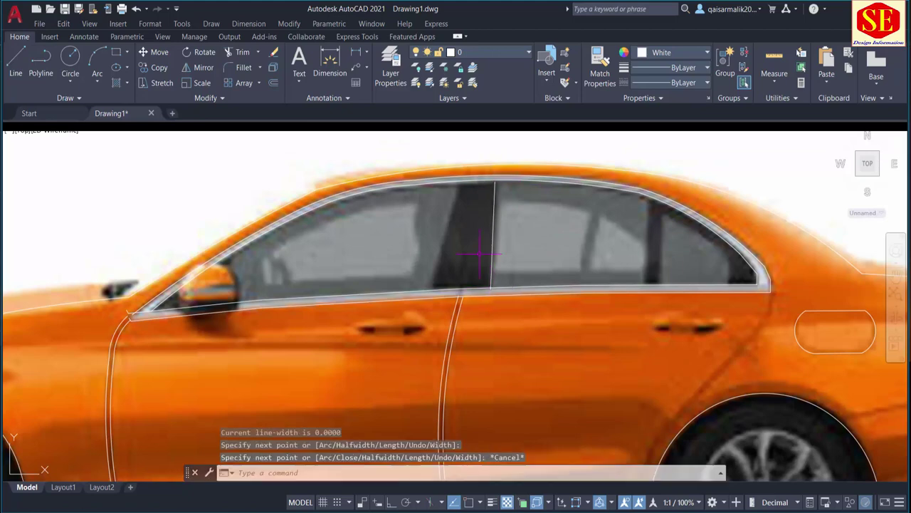
key("Return")
key("Return")
left_click(456, 183)
left_click(433, 289)
key("Escape")
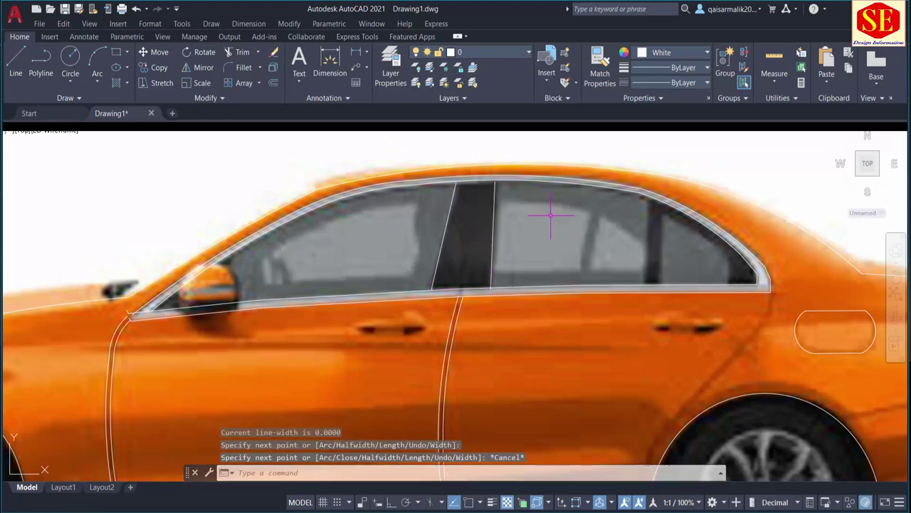
Step: Trace the C-pillar edges and the quarter window's end segment with polylines
middle_click_drag(549, 204, 401, 205)
key("Return")
left_click(500, 195)
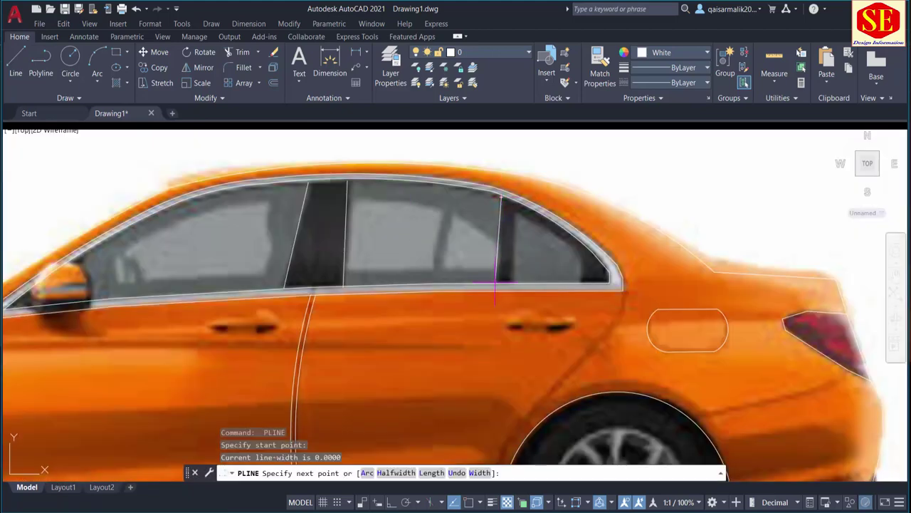
left_click(497, 283)
key("Return")
key("Return")
left_click(514, 211)
left_click(512, 283)
key("Return")
key("Return")
left_click(518, 211)
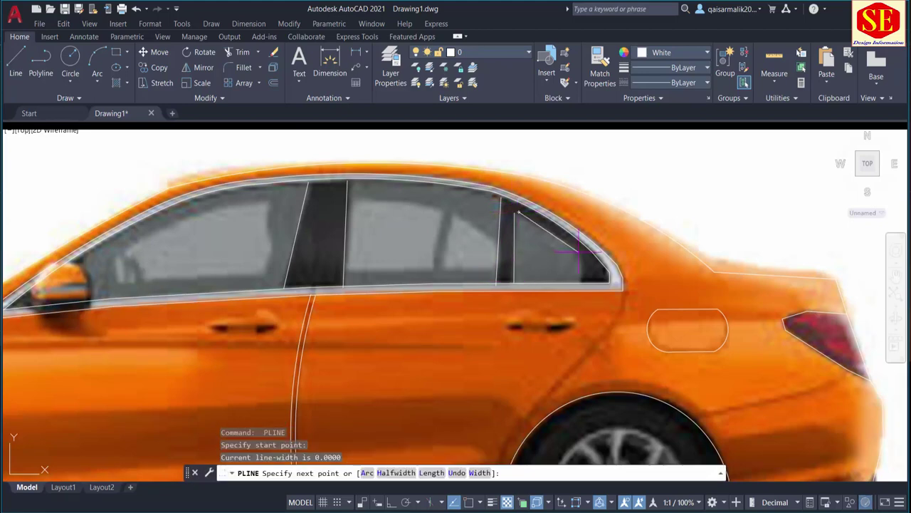
left_click(583, 282)
key("Escape")
Step: Use EXTEND to clean up the stray C-pillar line at the roof outline
scroll(527, 210, "up", 2)
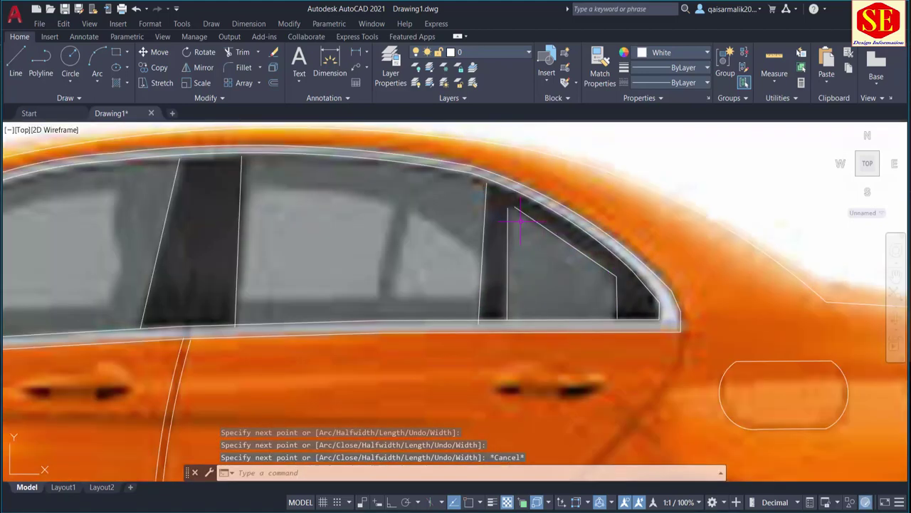
type("ex")
key("Return")
left_click(507, 214, "shift")
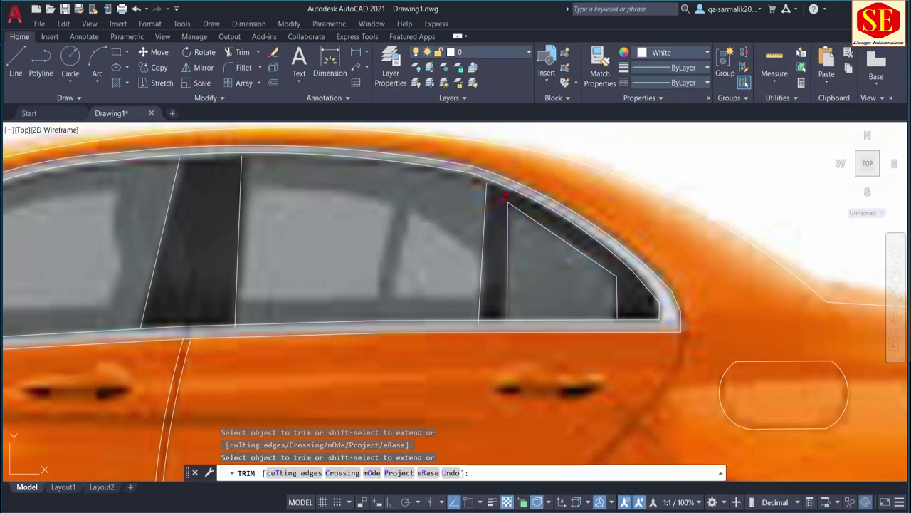
key("Escape")
scroll(473, 171, "down", 5)
scroll(473, 171, "up", 10)
key("Return")
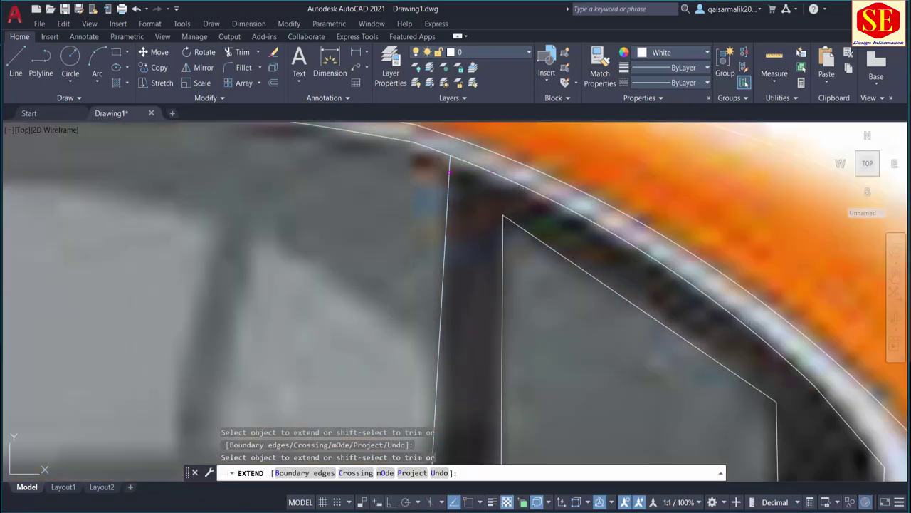
key("Escape")
scroll(473, 171, "down", 5)
mouse_move(558, 253)
middle_mouse_down()
mouse_move(548, 232)
mouse_move(525, 254)
middle_mouse_up()
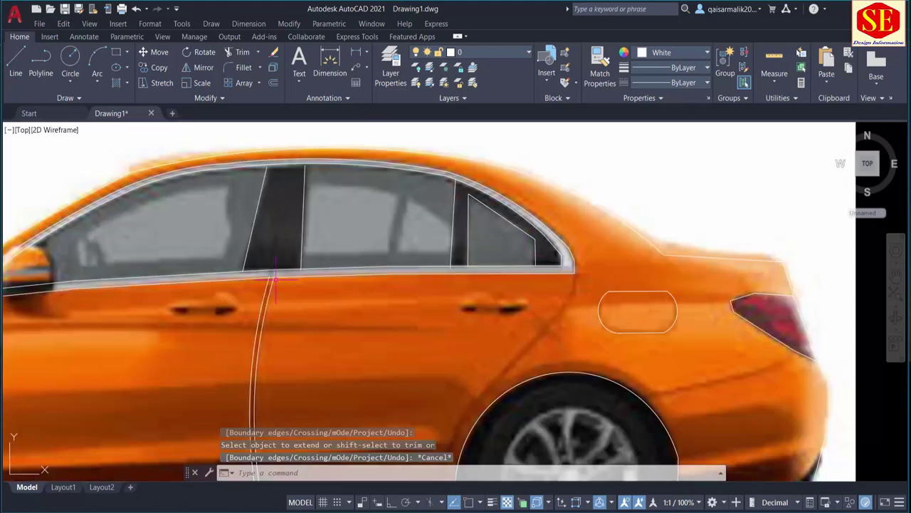
scroll(283, 235, "up", 2)
scroll(283, 235, "up", 3)
Step: Outline the side mirror with a four-point line at the front window's corner
type("l")
key("Return")
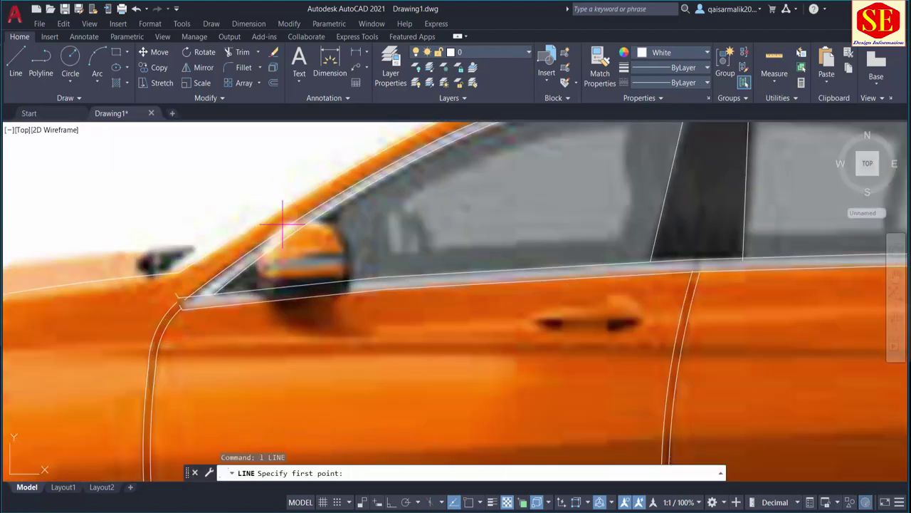
left_click(289, 221)
key("Escape")
key("Return")
left_click(291, 221)
left_click(327, 224)
left_click(345, 248)
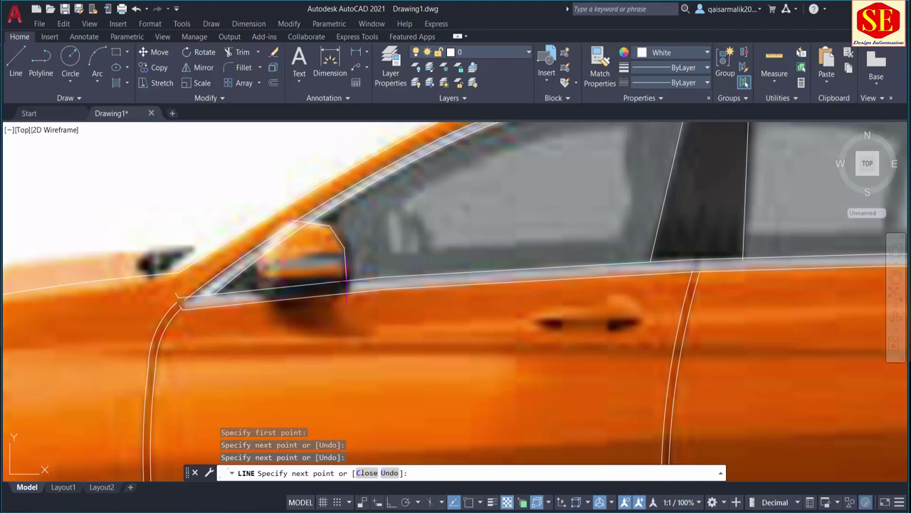
left_click(347, 292)
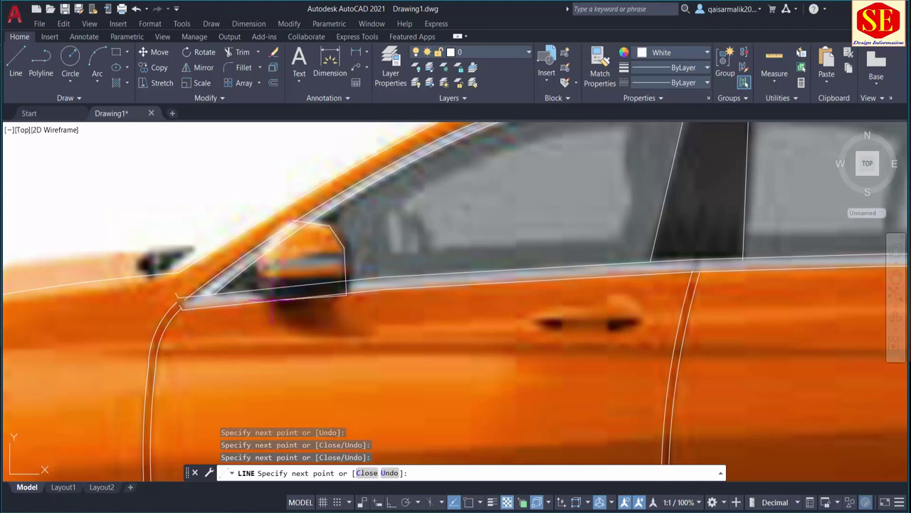
key("Escape")
Step: Run TRIM on the mirror outline's overlapping lines
type("tr")
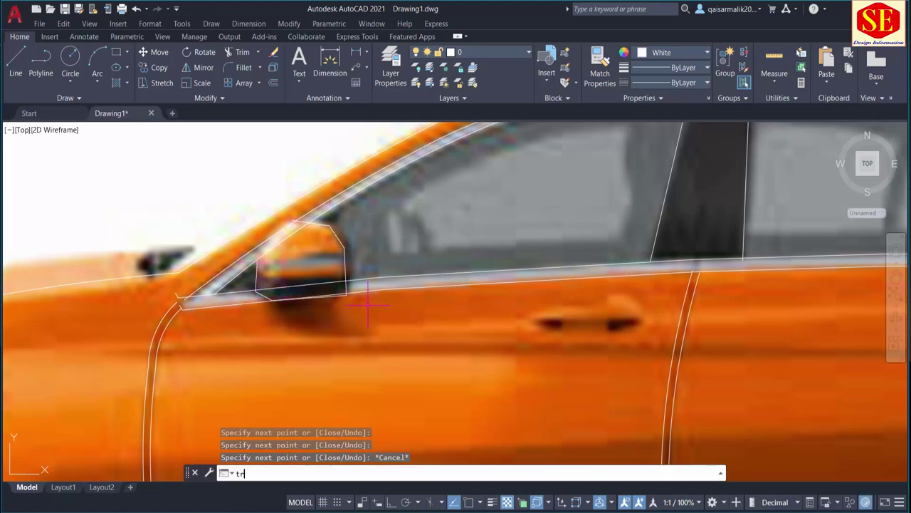
key("Return")
scroll(342, 278, "up", 3)
scroll(342, 278, "down", 2)
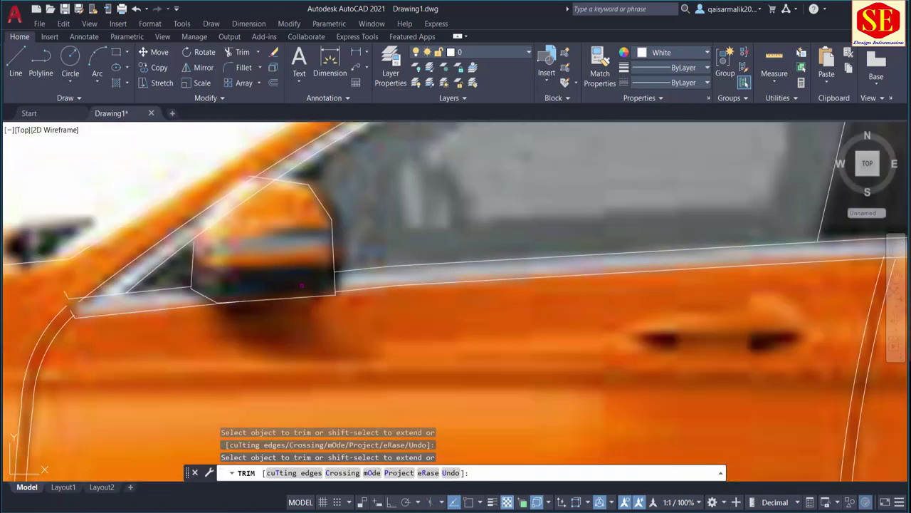
scroll(342, 277, "up", 5)
scroll(330, 238, "down", 4)
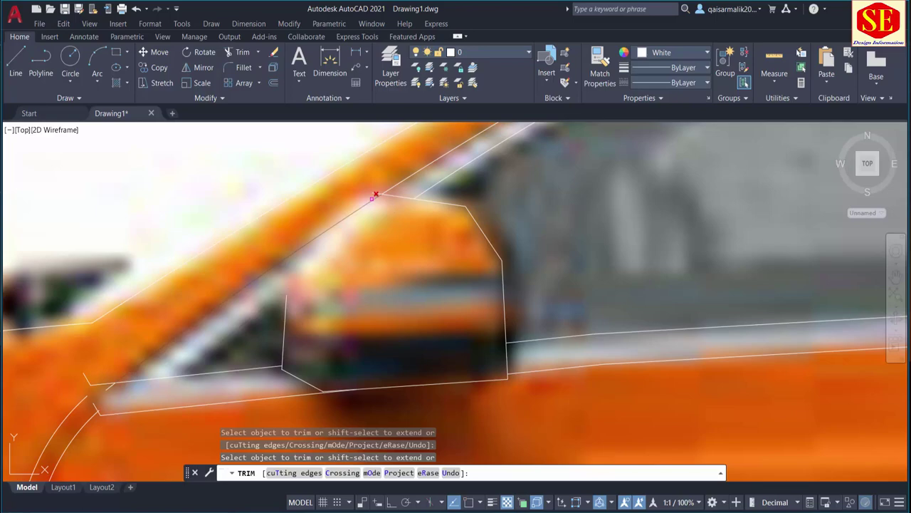
scroll(375, 194, "down", 3)
scroll(428, 285, "down", 2)
key("Escape")
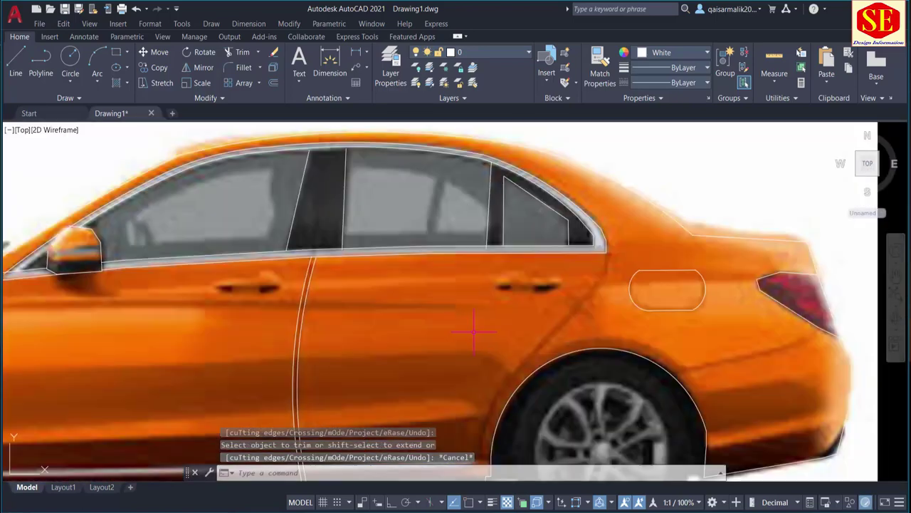
scroll(513, 287, "down", 3)
scroll(558, 340, "up", 3)
Step: Start a circle centred on the rear wheel hub
type("c")
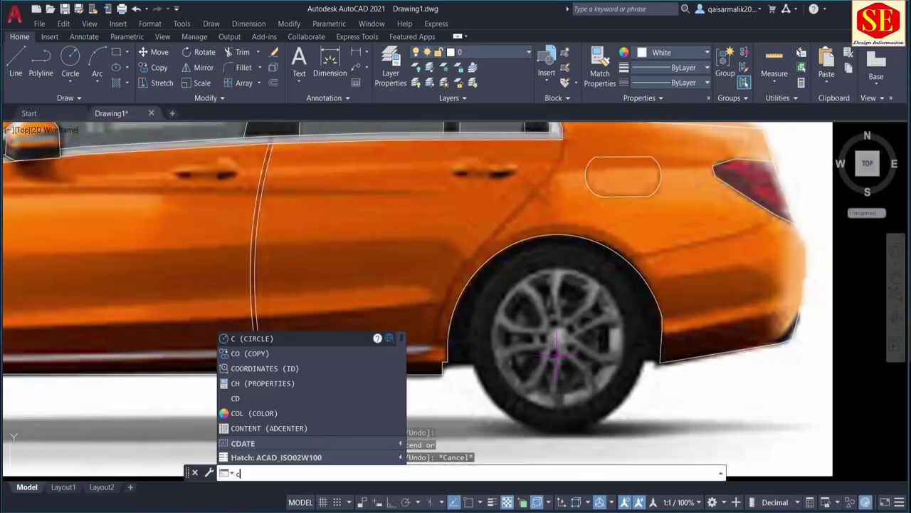
key("Return")
left_click(559, 340)
Step: Size the rear tyre circle, then add concentric rim and inner rim circles on the rear hub
left_click(631, 397)
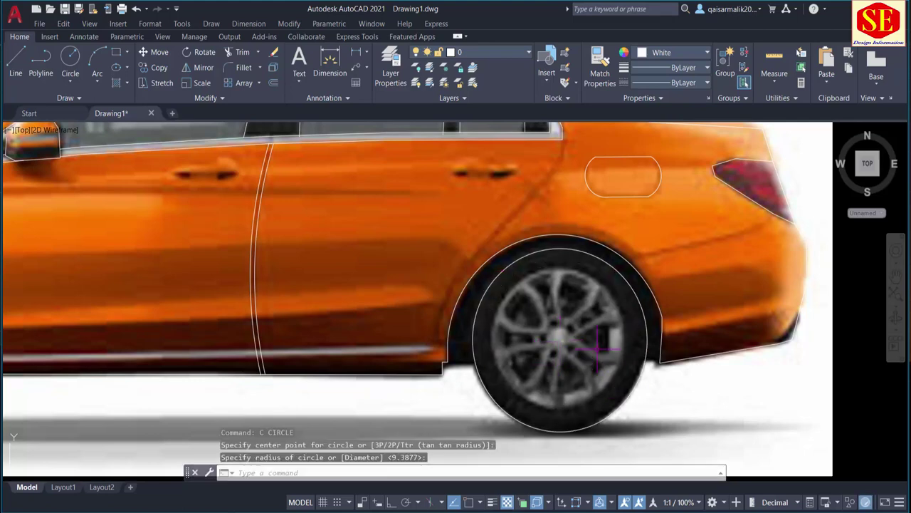
key("Return")
left_click(559, 340)
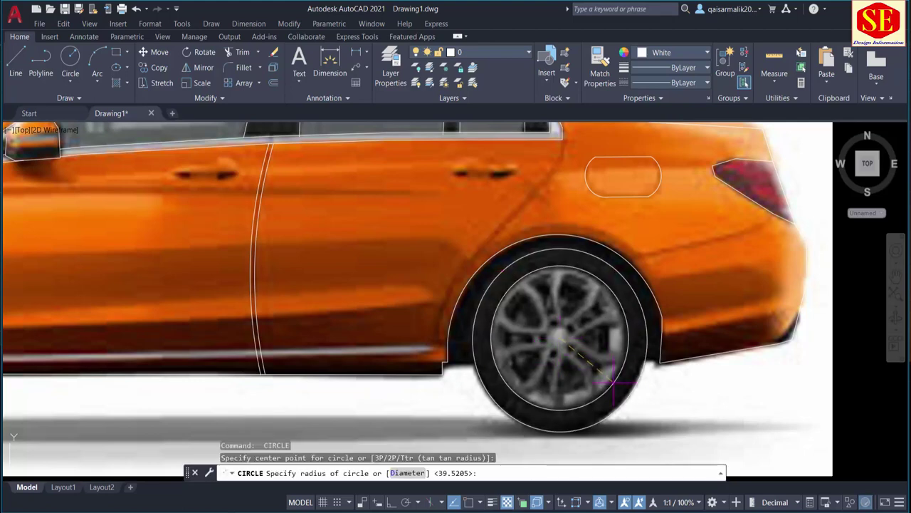
left_click(622, 382)
key("Return")
left_click(559, 340)
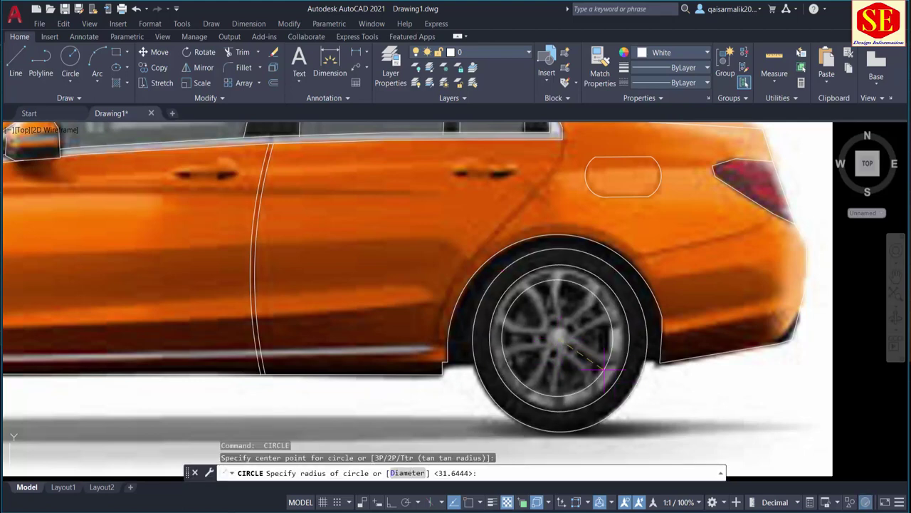
left_click(609, 376)
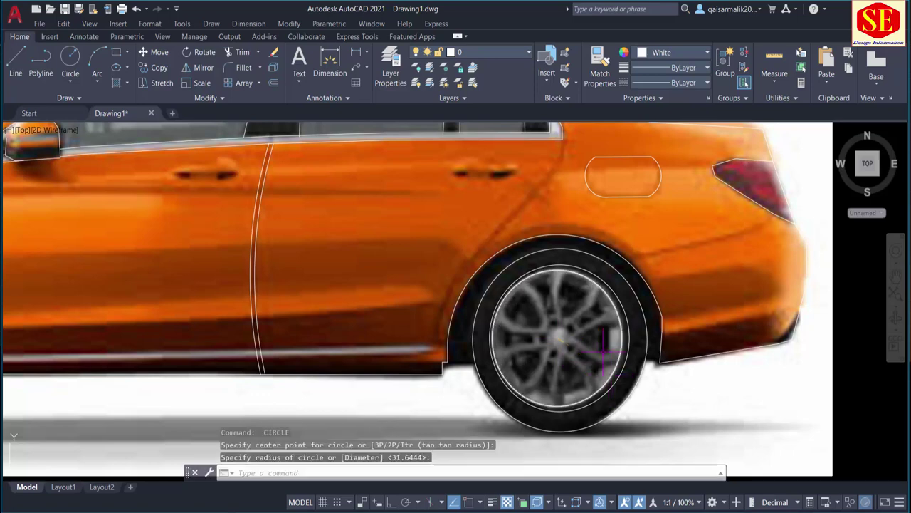
scroll(700, 370, "down", 5)
scroll(545, 360, "up", 6)
Step: Draw concentric front-wheel circles for the tyre, the rim at radius 40.19, and the inner rim
key("Return")
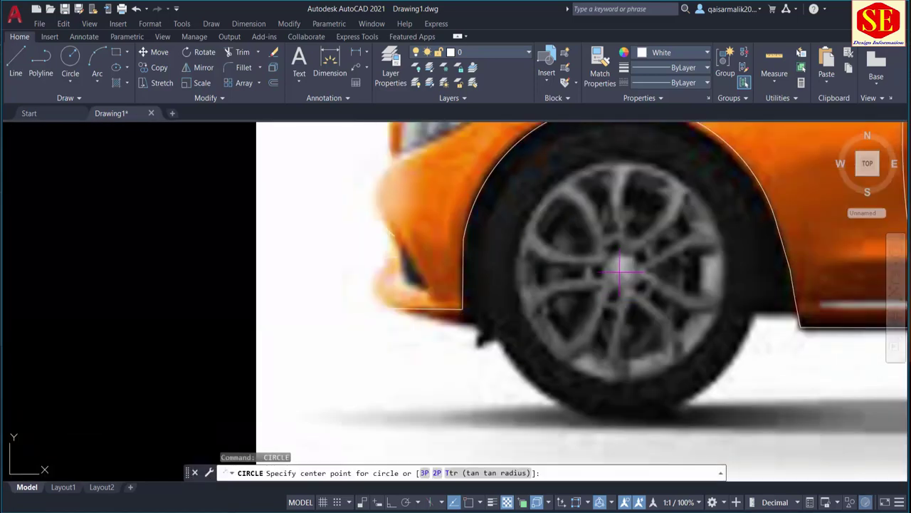
left_click(620, 271)
left_click(723, 372)
key("Return")
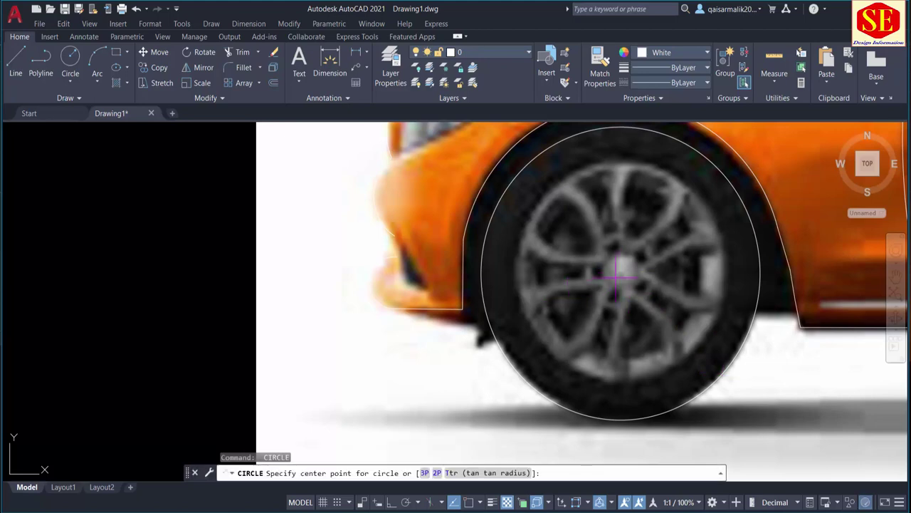
left_click(620, 270)
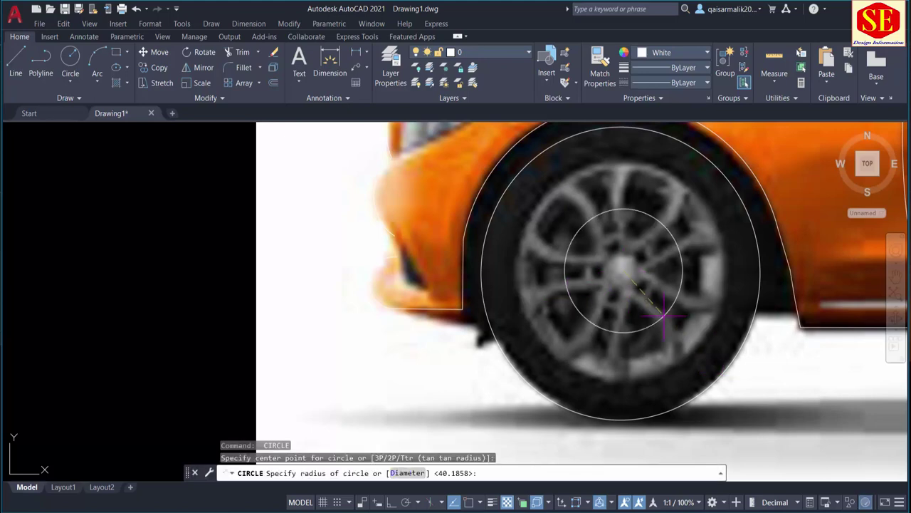
left_click(681, 364)
key("Return")
left_click(620, 271)
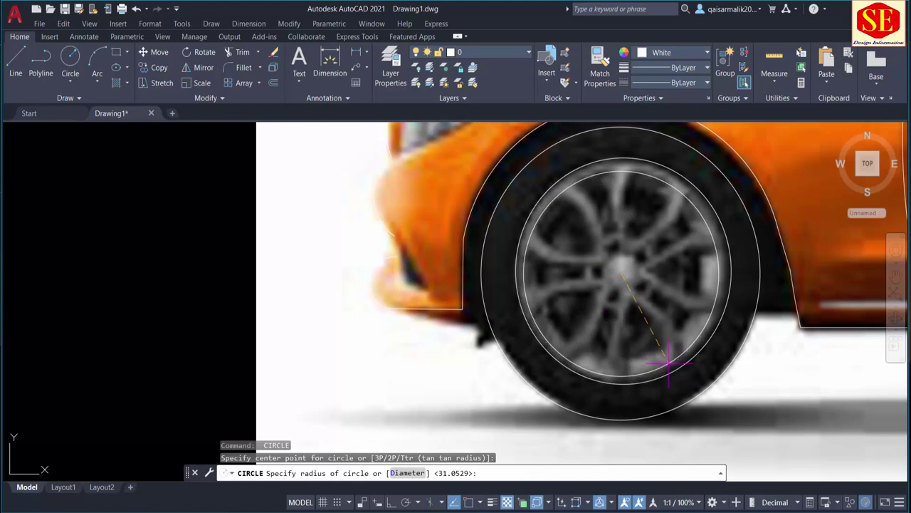
left_click(659, 343)
Step: Add a small hub circle at the centre of the rear wheel
scroll(660, 344, "down", 4)
middle_click_drag(613, 322, 472, 356)
scroll(472, 356, "up", 3)
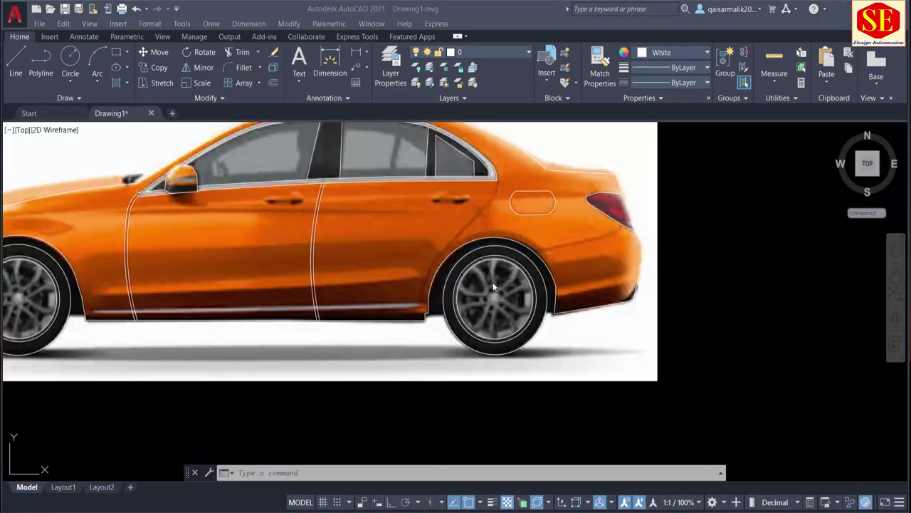
key("Return")
scroll(501, 223, "up", 3)
left_click(470, 362)
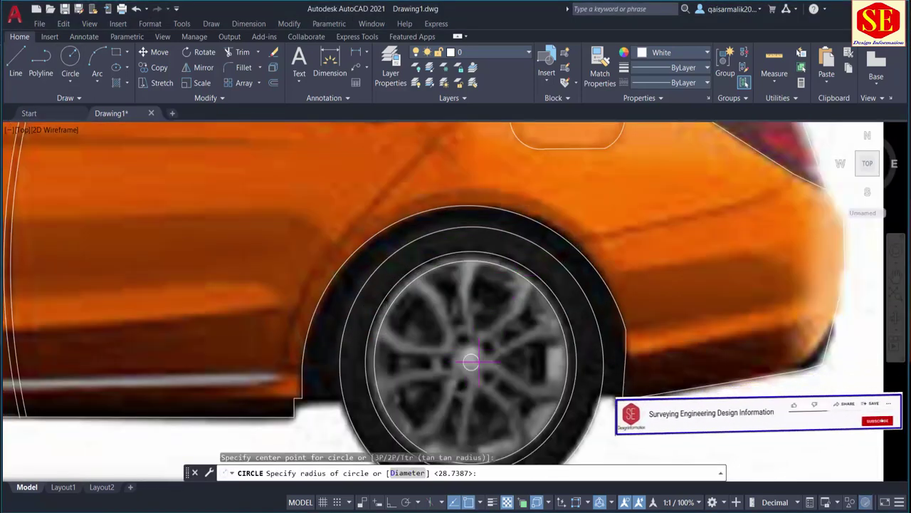
middle_click_drag(475, 370, 408, 342)
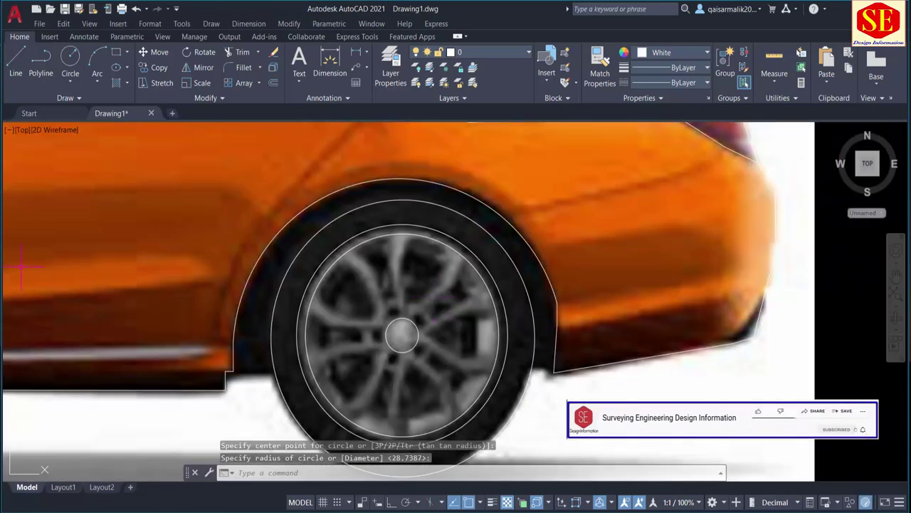
left_click(41, 63)
Step: Trace the first two rear spoke edges as polylines from the hub out toward the rim
left_click(402, 318)
left_click(444, 282)
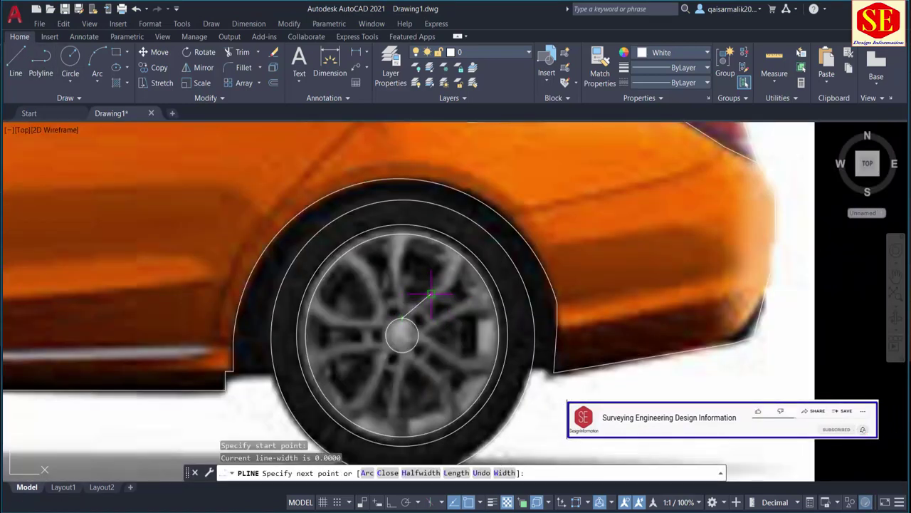
left_click(447, 256)
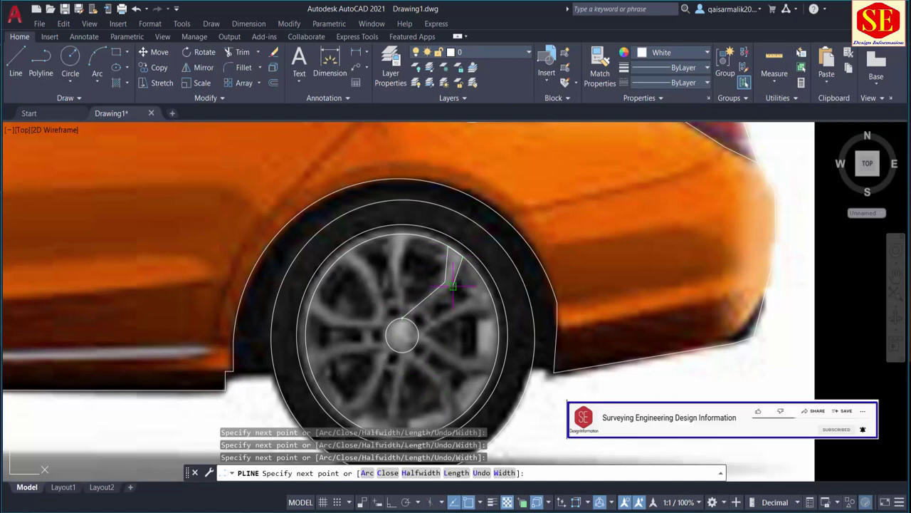
key("Return")
key("Return")
left_click(413, 319)
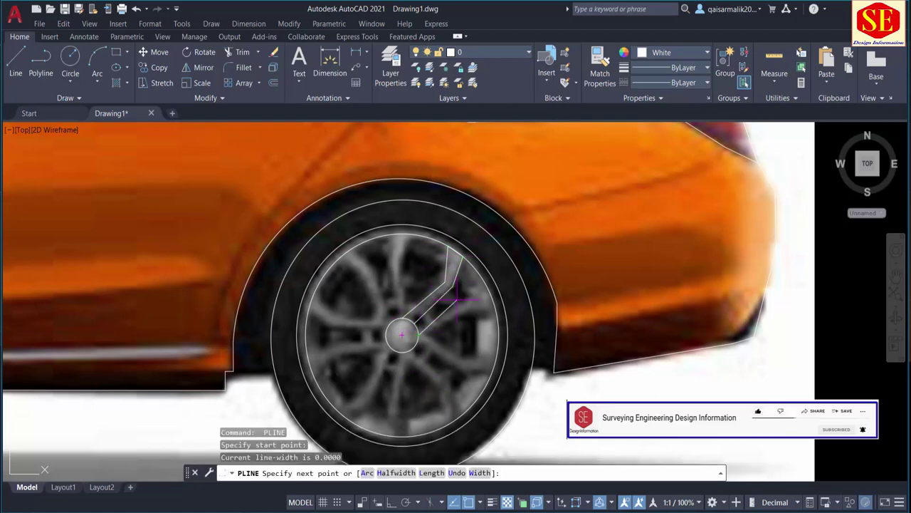
left_click(453, 284)
left_click(461, 255)
key("Escape")
Step: Trace a spoke outline running between the rim and the hub
key("Return")
left_click(500, 316)
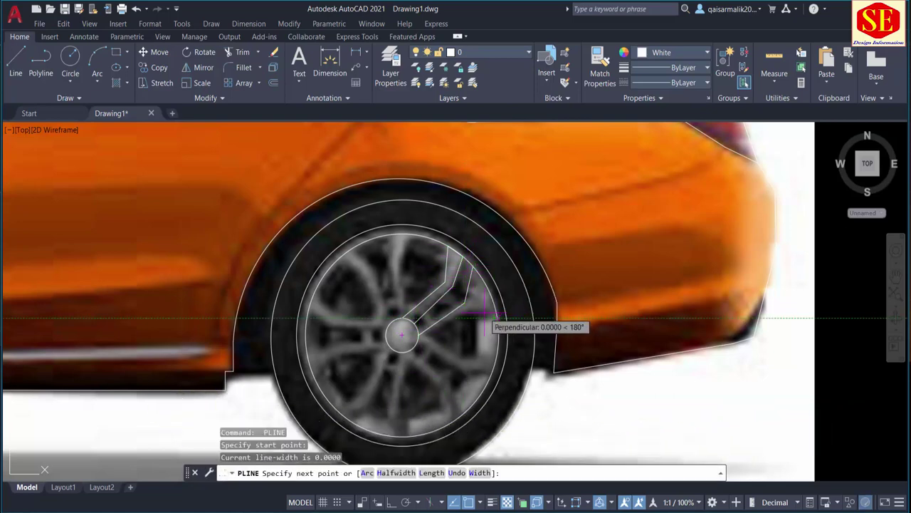
scroll(476, 306, "up", 2)
left_click(389, 347)
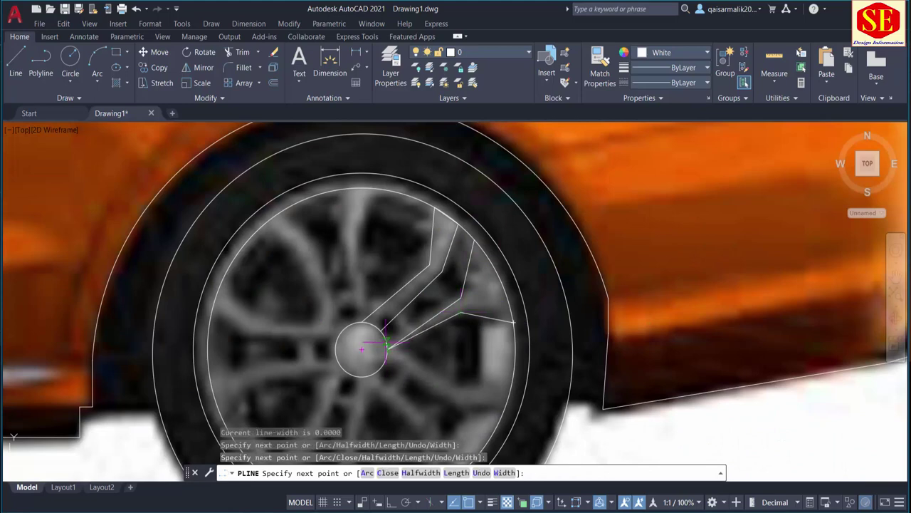
middle_click_drag(389, 346, 369, 311)
left_click(432, 349)
left_click(482, 349)
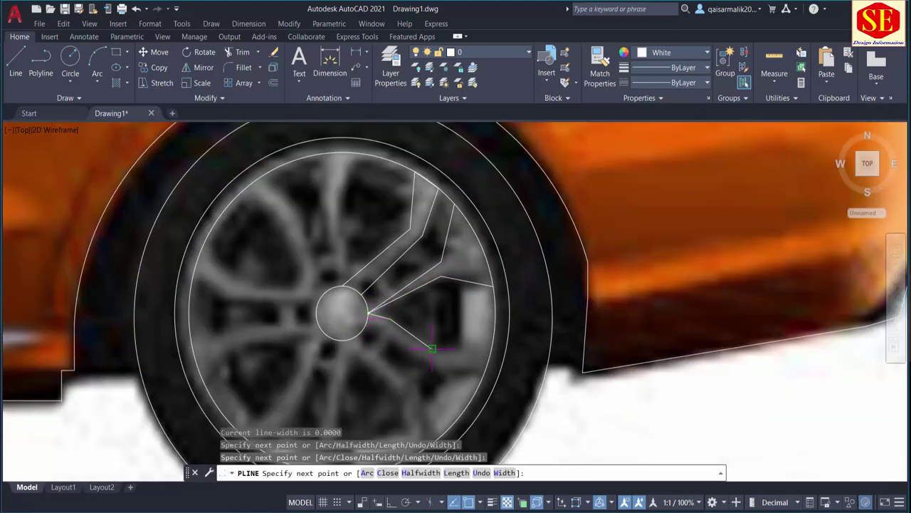
left_click(448, 288)
scroll(449, 288, "down", 2)
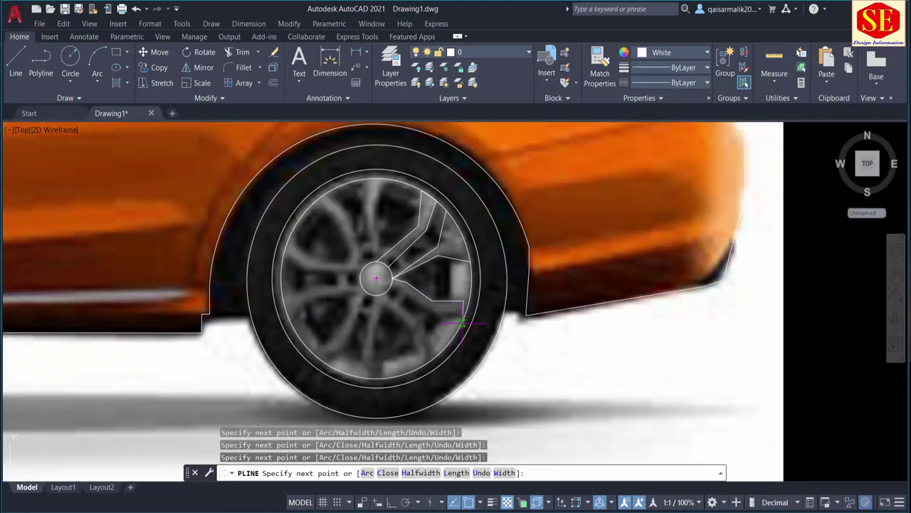
scroll(465, 314, "up", 3)
left_click(467, 313)
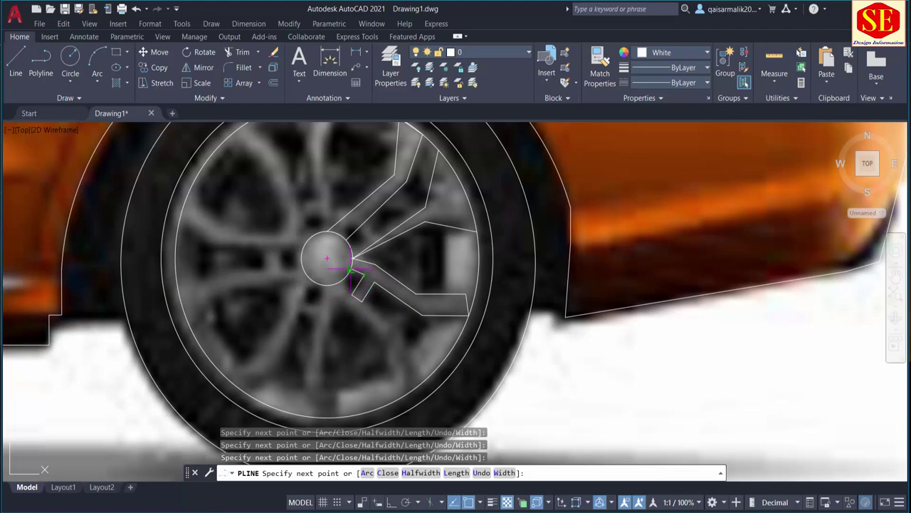
left_click(350, 271)
key("Return")
key("Return")
Step: Start another spoke outline at the hub, following its edges out toward the rim
left_click(355, 295)
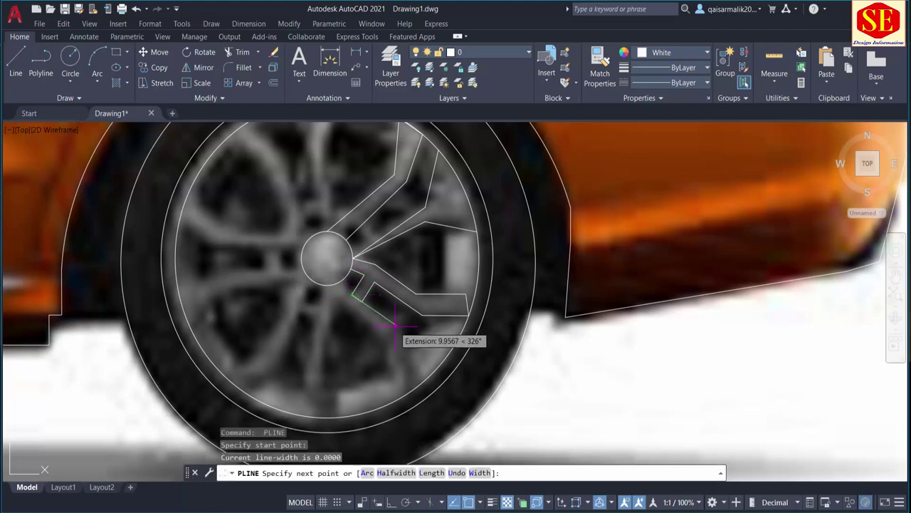
left_click(395, 325)
left_click(412, 349)
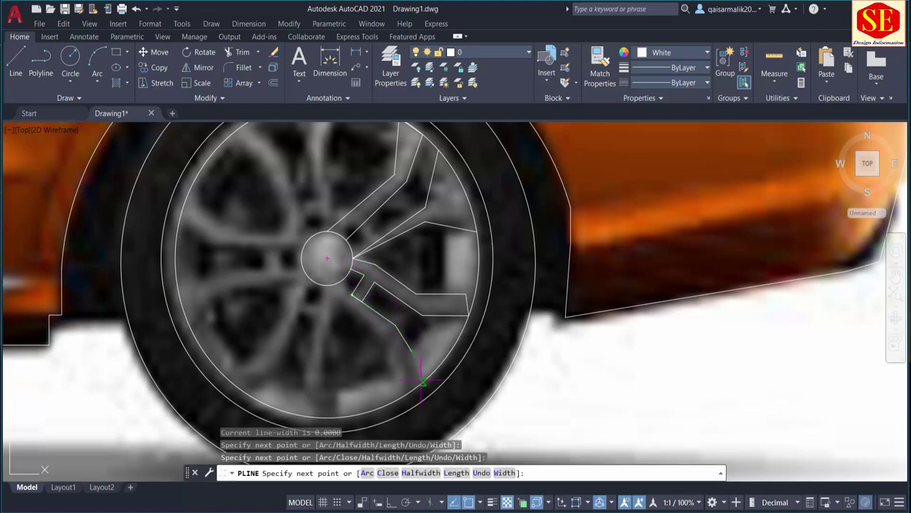
left_click(421, 381)
left_click(403, 393)
left_click(403, 364)
left_click(385, 332)
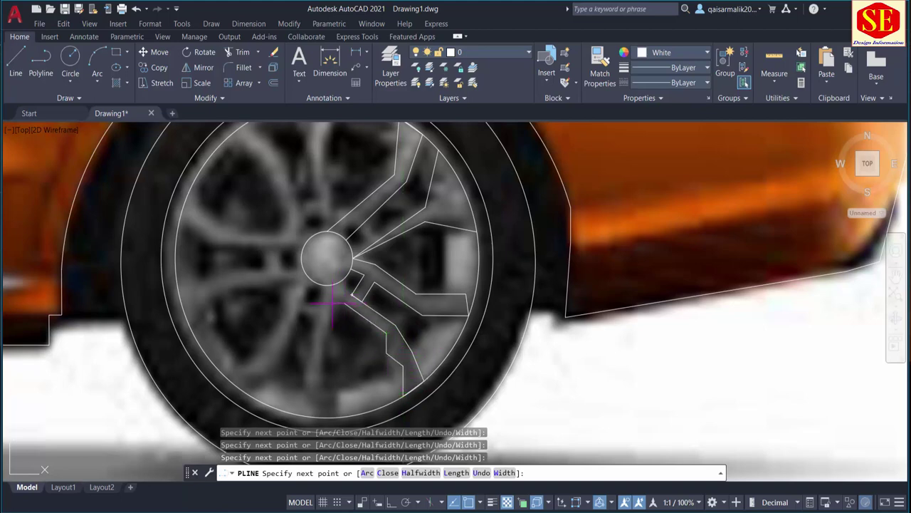
Step: Carry that spoke outline around its bottom corners and close it at the hub circle
left_click(332, 301)
left_click(321, 365)
scroll(324, 383, "up", 2)
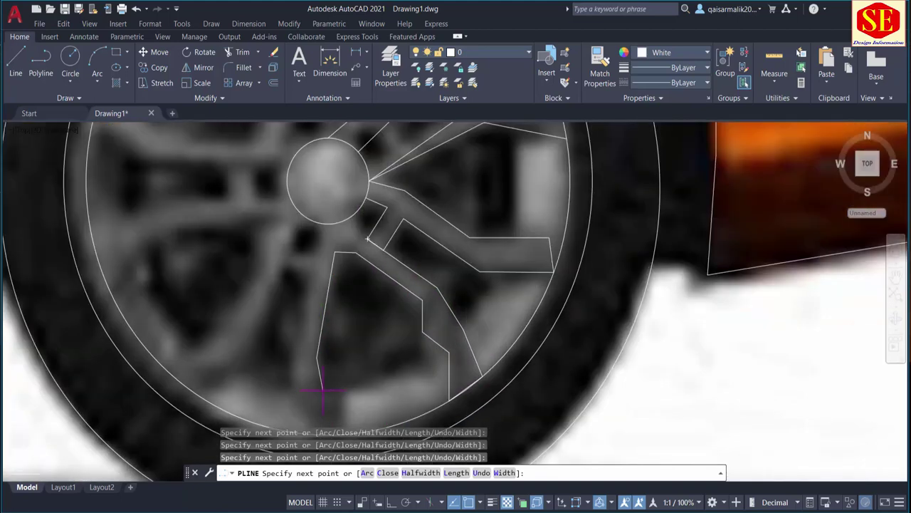
left_click(314, 388)
left_click(290, 389)
left_click(311, 268)
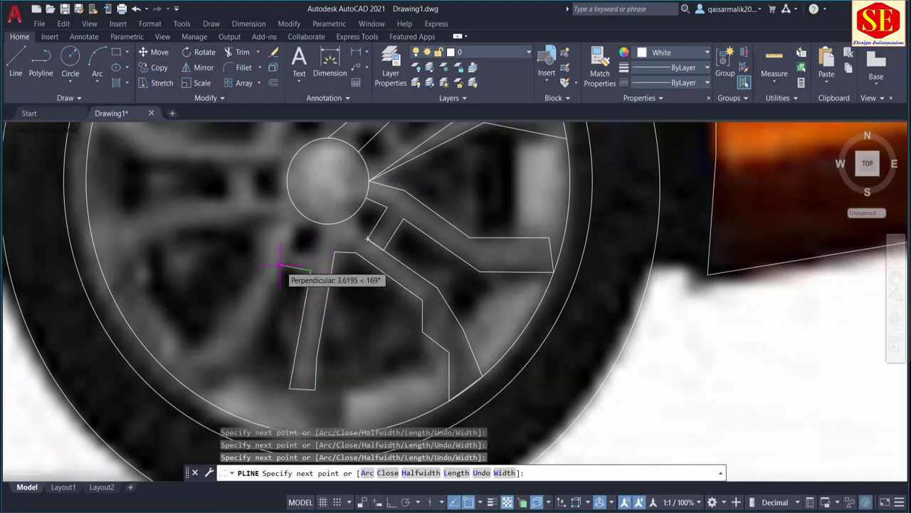
left_click(280, 263)
left_click(289, 250)
left_click(327, 225)
key("Escape")
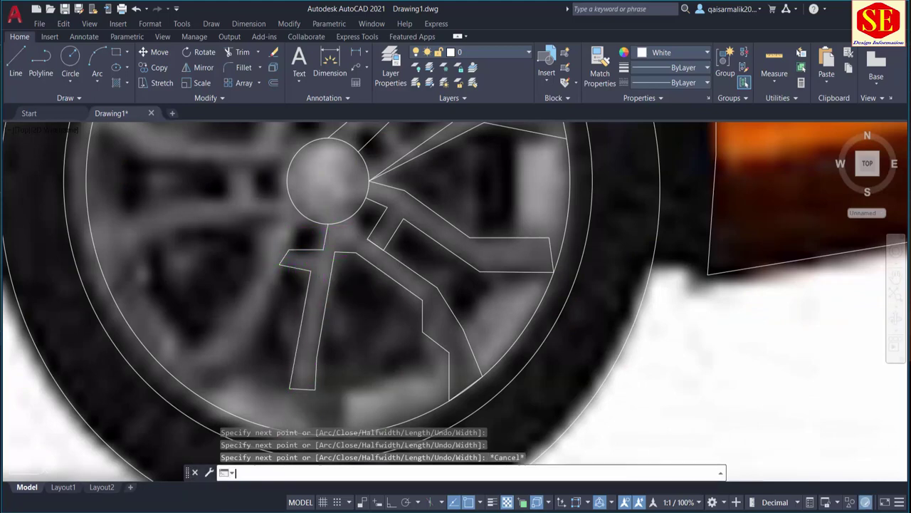
key("Return")
left_click(320, 219)
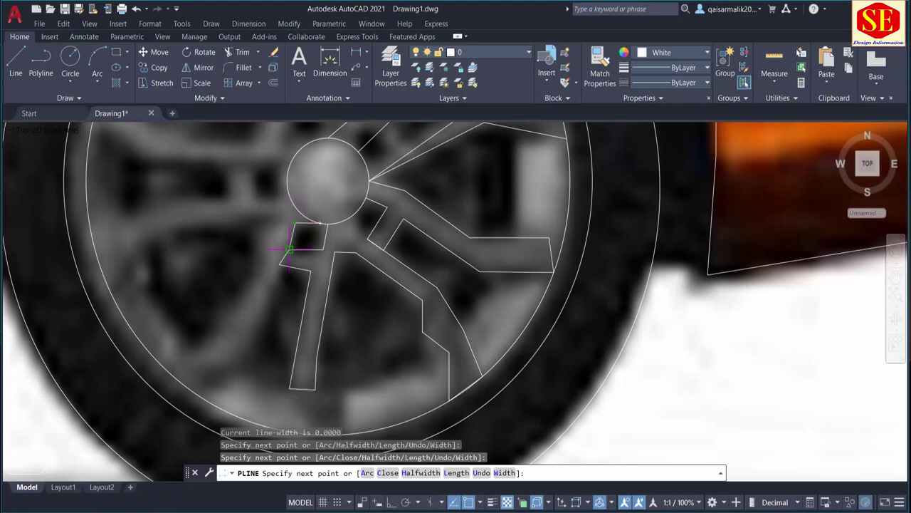
scroll(299, 245, "down", 4)
scroll(302, 252, "up", 2)
scroll(320, 228, "down", 2)
Step: Trace an upper spoke edge from the hub toward the rim, then cancel the polyline
key("Return")
key("Return")
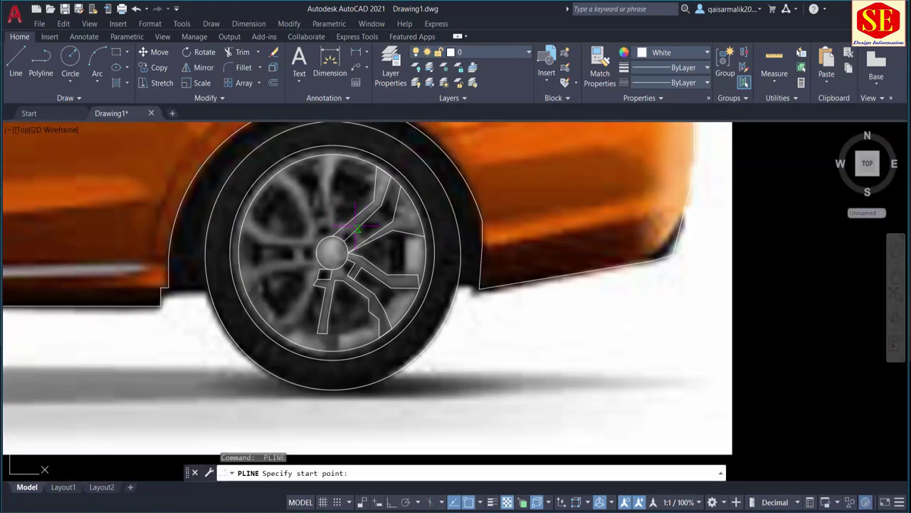
left_click(332, 236)
left_click(331, 191)
left_click(343, 158)
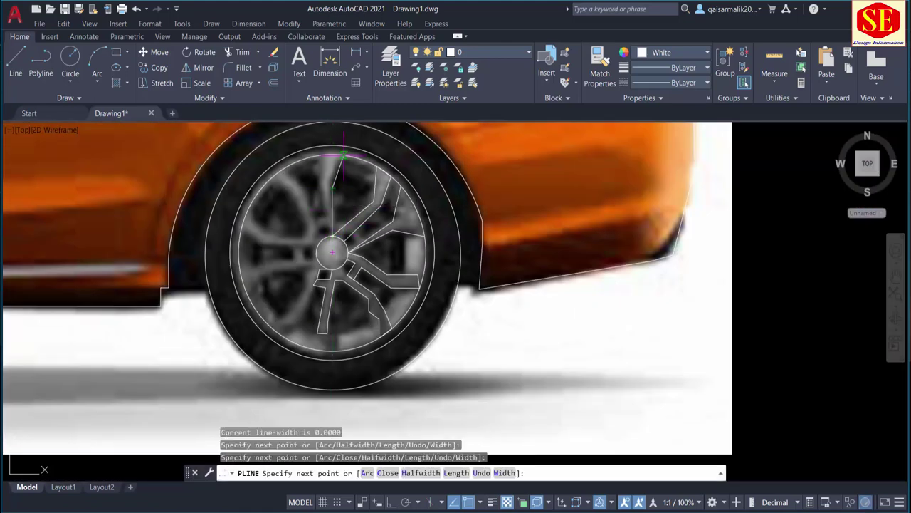
key("Escape")
Step: Outline the small closed shape beside the top of the hub
key("Return")
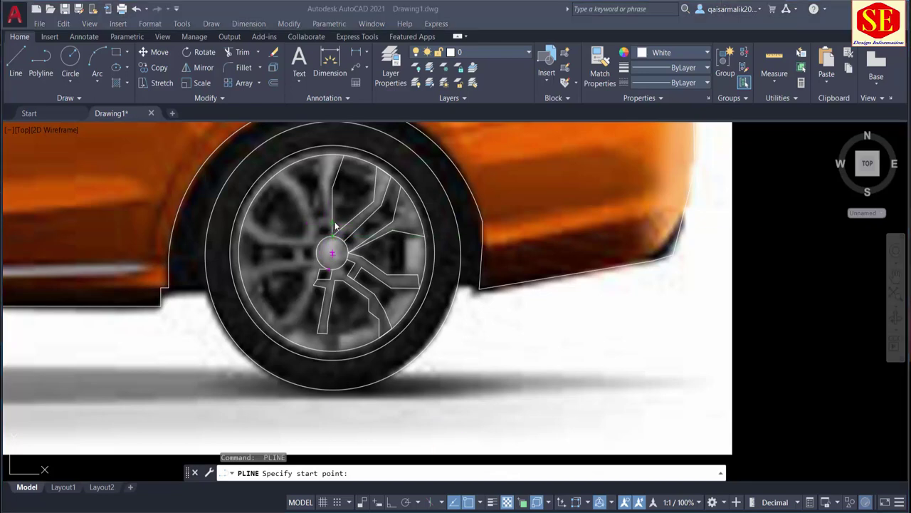
left_click(332, 239)
scroll(331, 229, "up", 5)
left_click(332, 225)
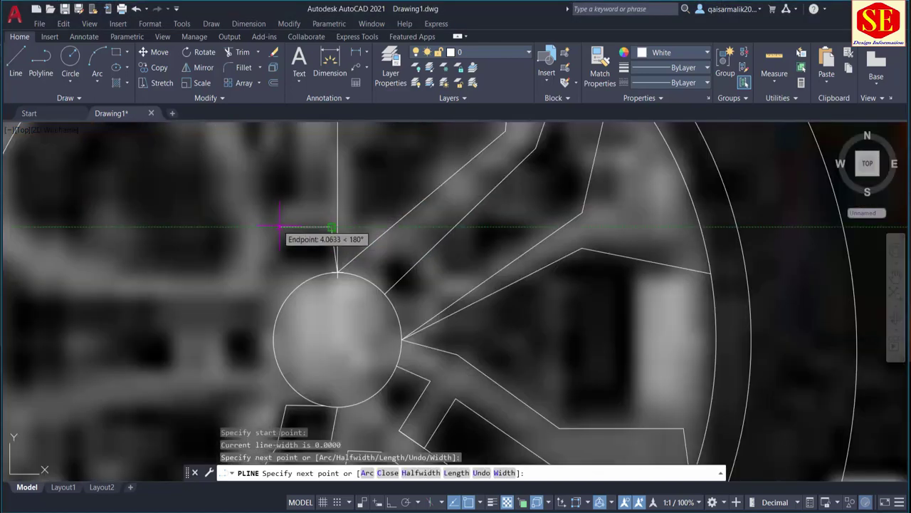
scroll(299, 235, "down", 5)
left_click(284, 248)
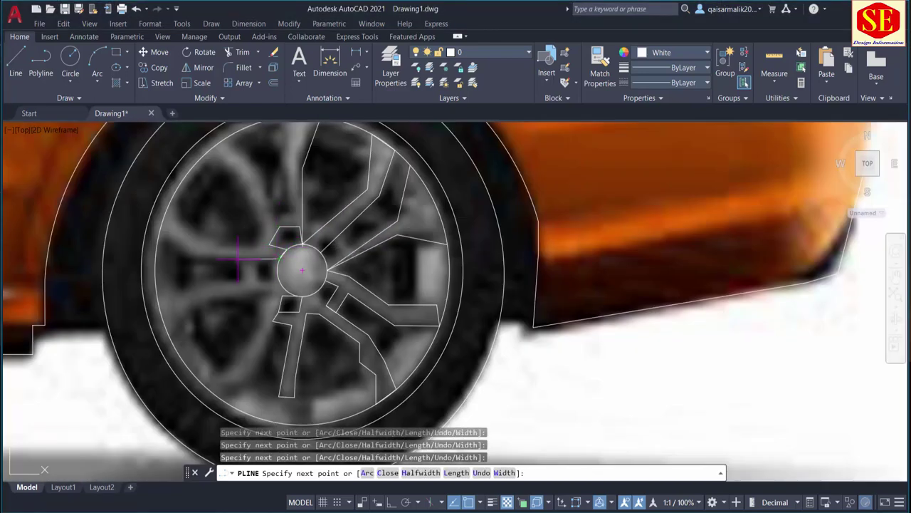
left_click(258, 256)
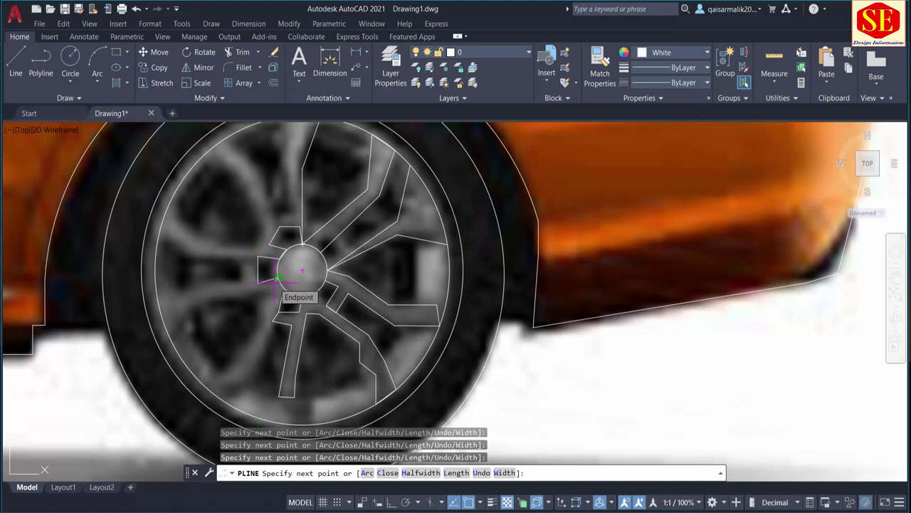
left_click(281, 295)
key("Return")
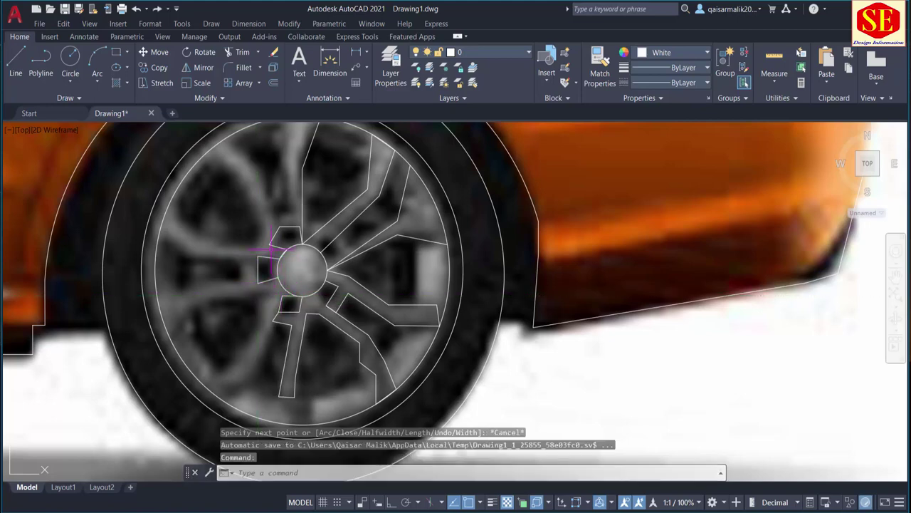
Step: Trace the upper-left spoke edges from the hub up to the rim
key("Return")
left_click(261, 247)
left_click(256, 205)
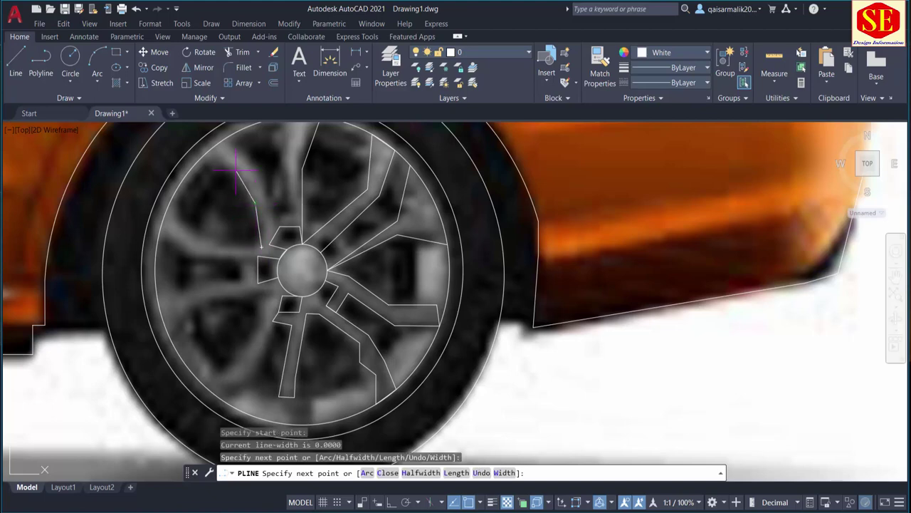
left_click(236, 171)
left_click(207, 154)
key("Return")
key("Return")
left_click(256, 204)
left_click(261, 246)
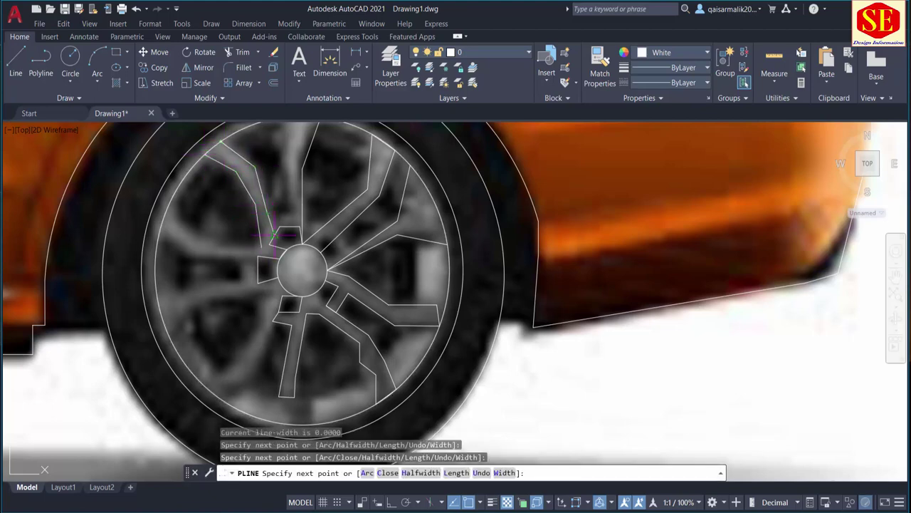
key("Return")
key("Return")
Step: Trace the left spoke to the rim and begin the lower-left spoke outline
left_click(262, 247)
left_click(214, 247)
left_click(175, 202)
key("Return")
key("Return")
left_click(158, 233)
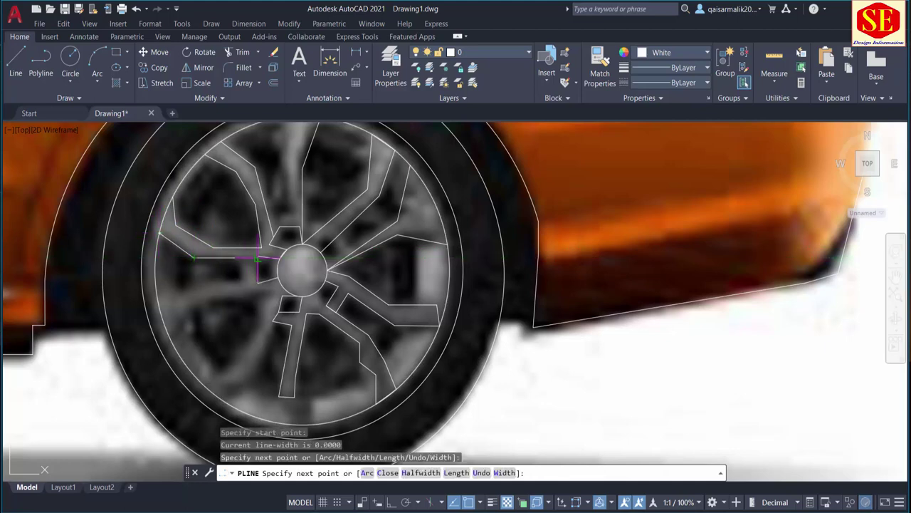
left_click(236, 257)
left_click(236, 282)
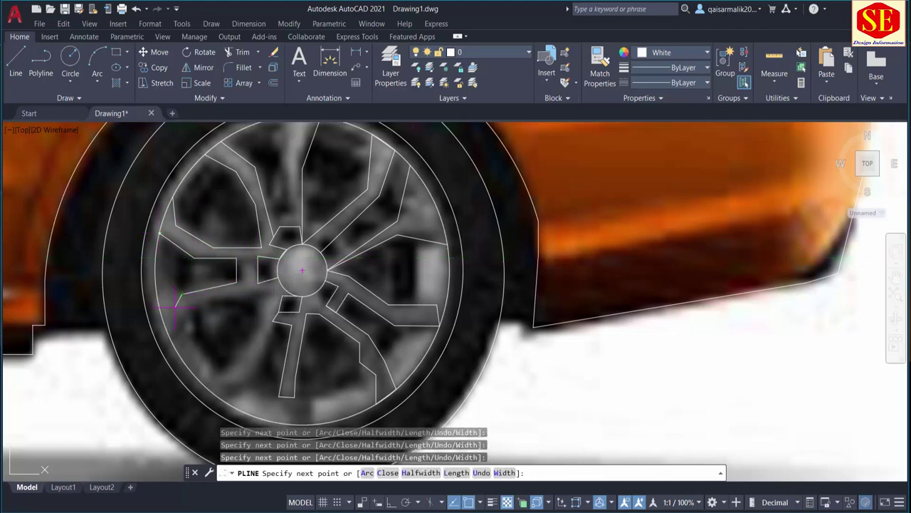
left_click(184, 309)
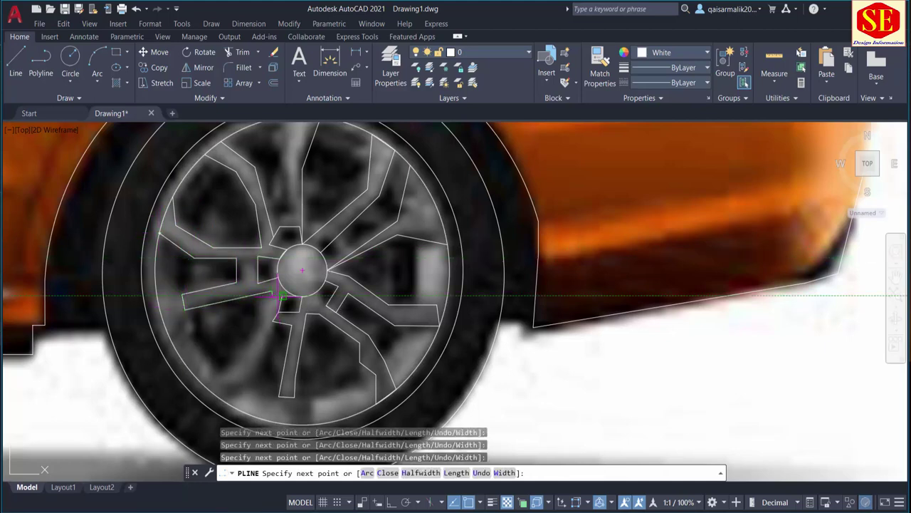
left_click(257, 309)
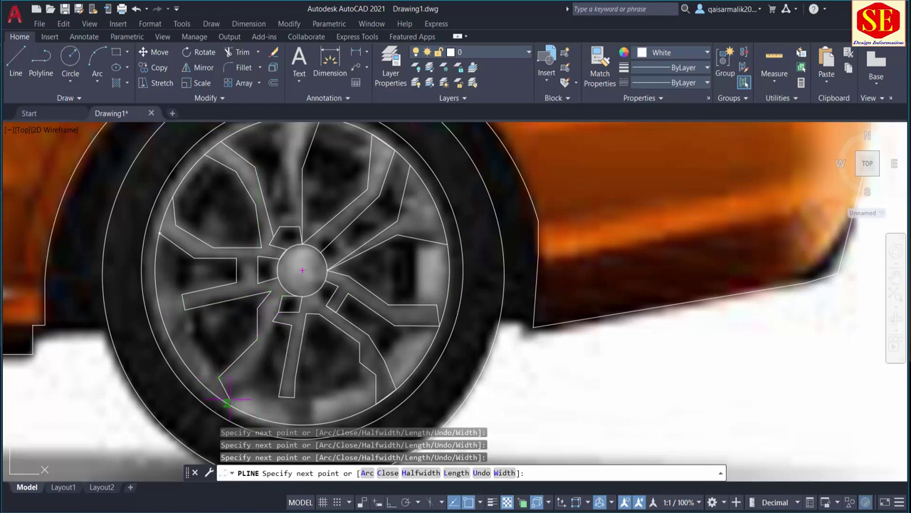
Step: Draw a circle around the front wheel hub
key("Escape")
scroll(367, 256, "down", 3)
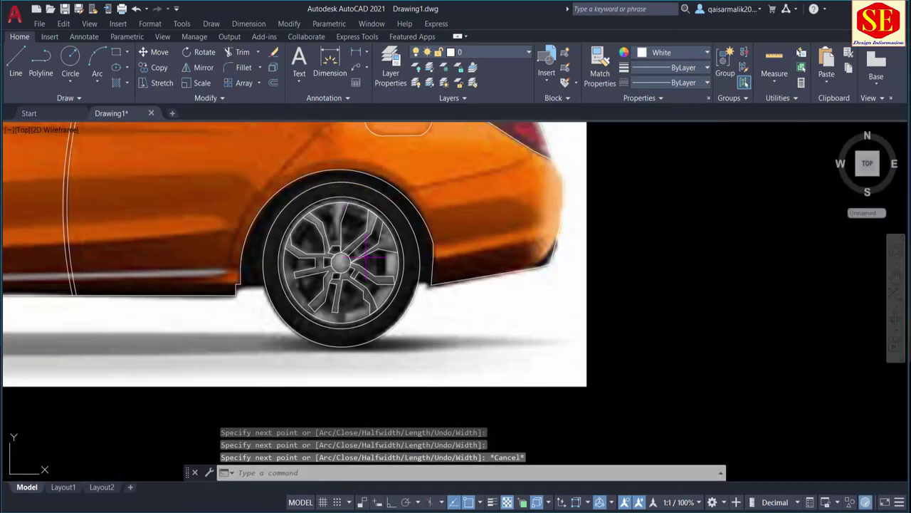
scroll(424, 272, "down", 1)
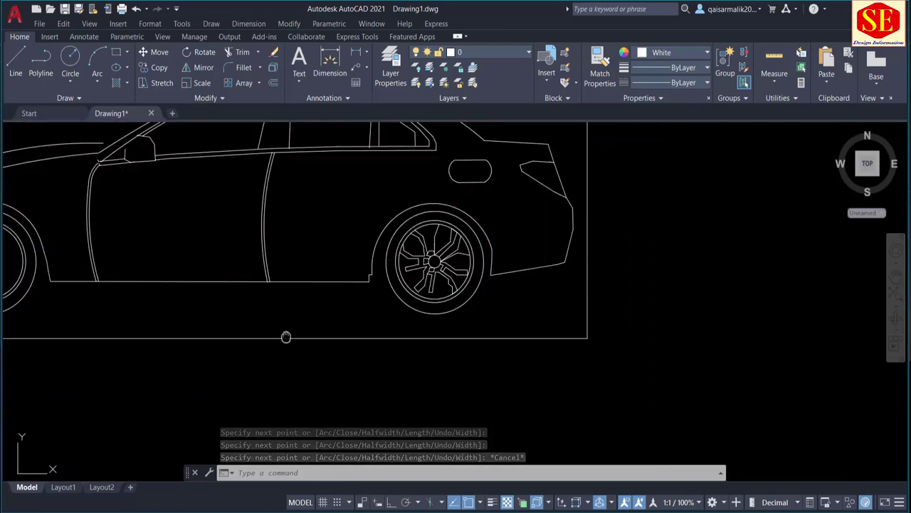
middle_click_drag(285, 335, 662, 346)
scroll(369, 278, "up", 2)
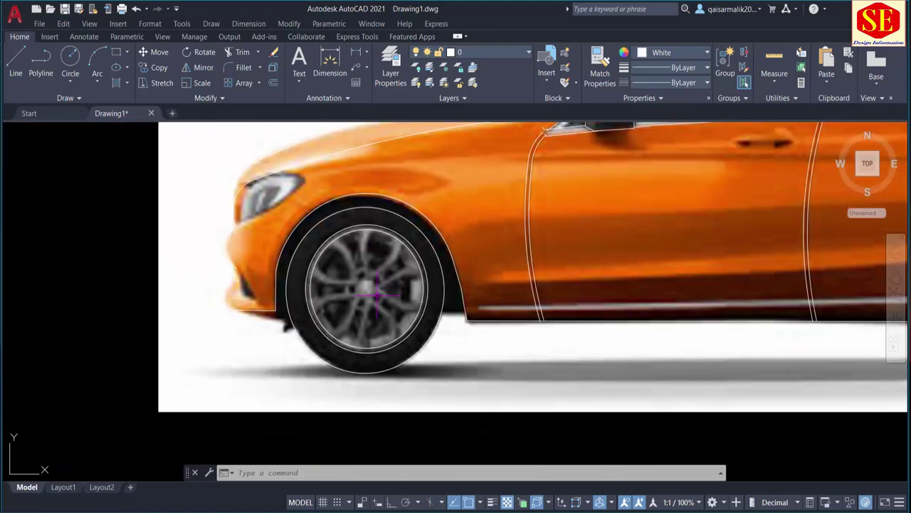
type("c")
key("Return")
scroll(376, 292, "up", 1)
left_click(365, 283)
scroll(376, 292, "up", 1)
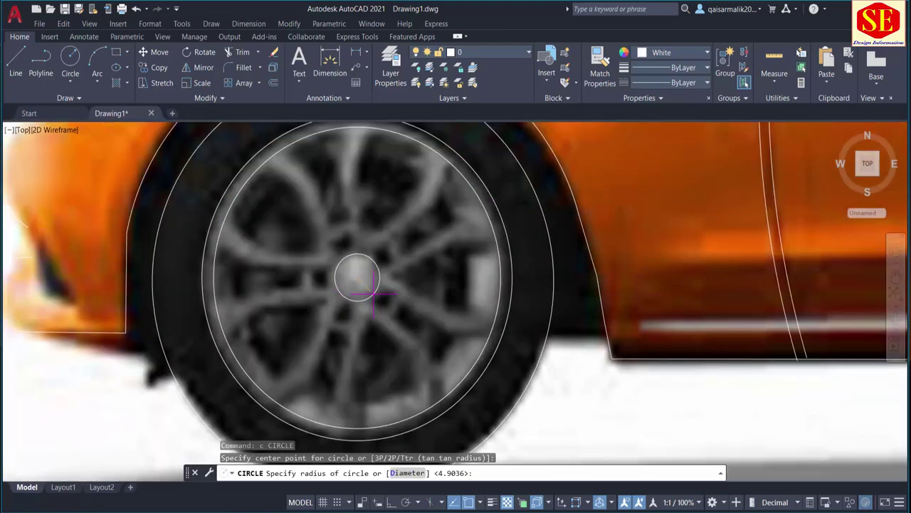
left_click(371, 292)
middle_click_drag(408, 270, 349, 310)
Step: Begin a polyline around the first front spoke, tracing its edges from hub up to rim
left_click(41, 63)
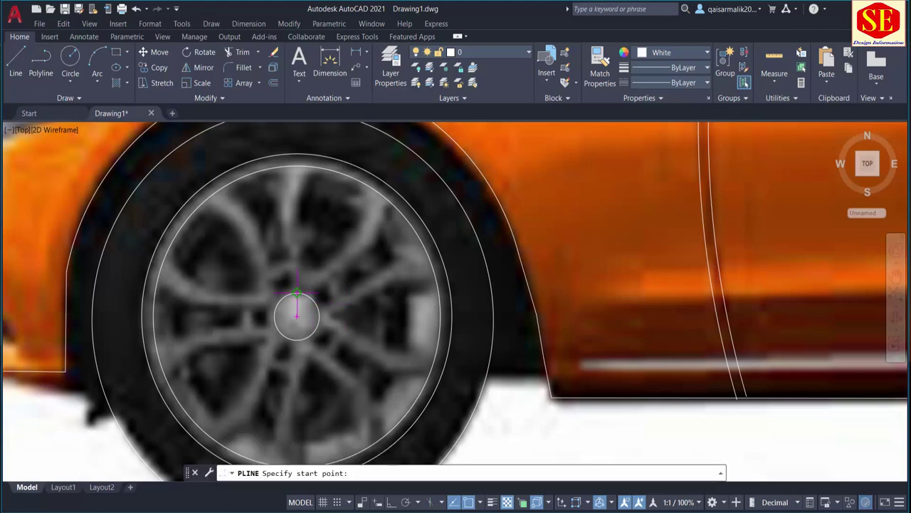
scroll(296, 293, "up", 2)
left_click(296, 293)
left_click(295, 253)
middle_click_drag(297, 176, 297, 269)
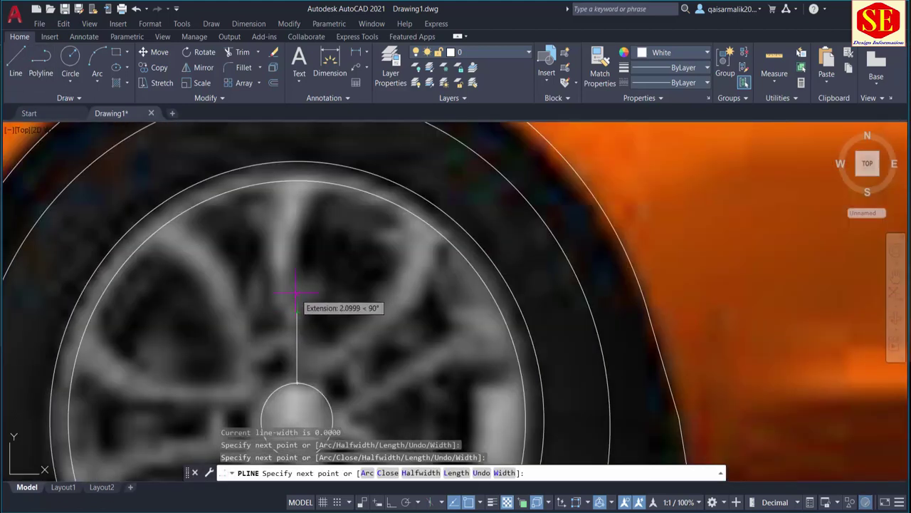
left_click(271, 183)
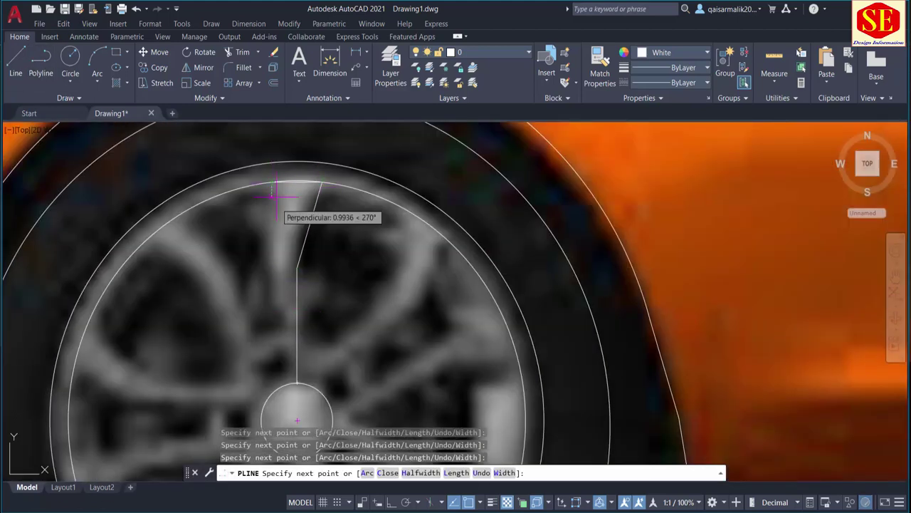
left_click(271, 248)
left_click(286, 340)
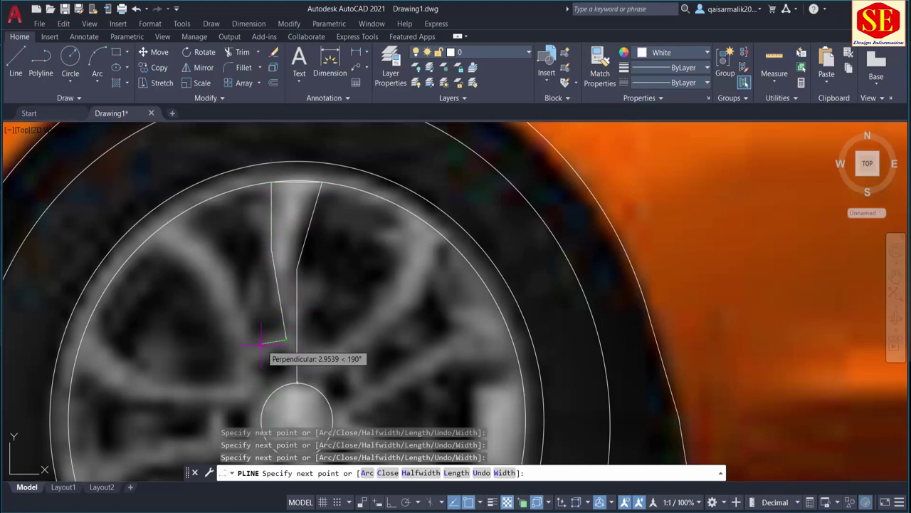
left_click(251, 346)
left_click(223, 258)
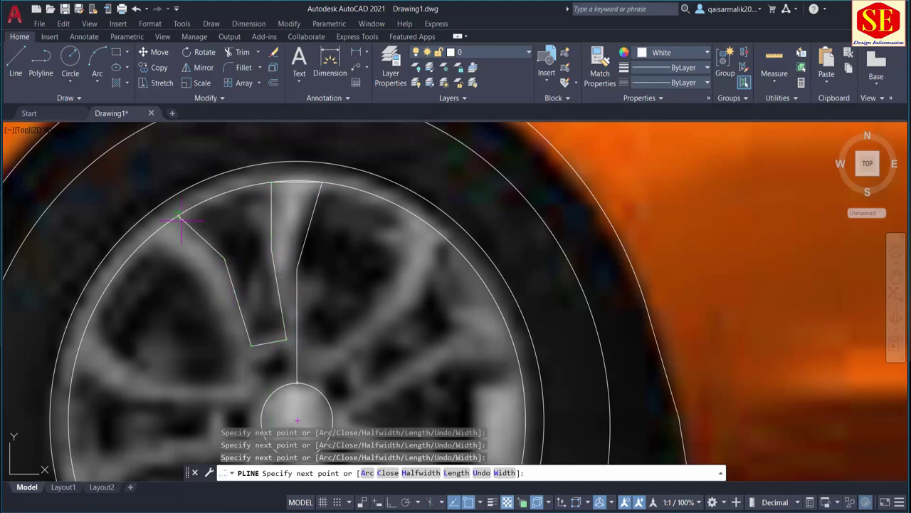
left_click(237, 349)
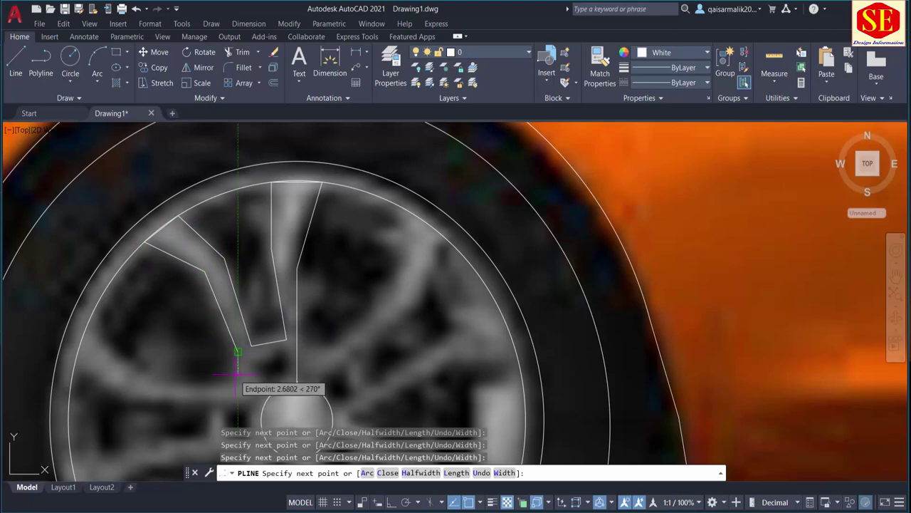
middle_click_drag(186, 389, 224, 349)
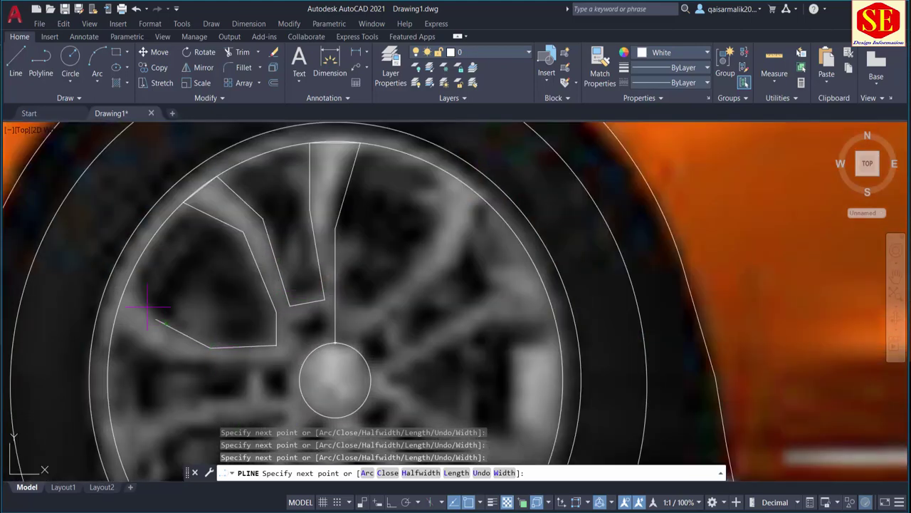
Step: Complete that spoke outline with vertices near the hub and around the lower spoke's corners
left_click(254, 363)
left_click(252, 399)
left_click(212, 401)
scroll(208, 405, "down", 2)
scroll(206, 407, "up", 2)
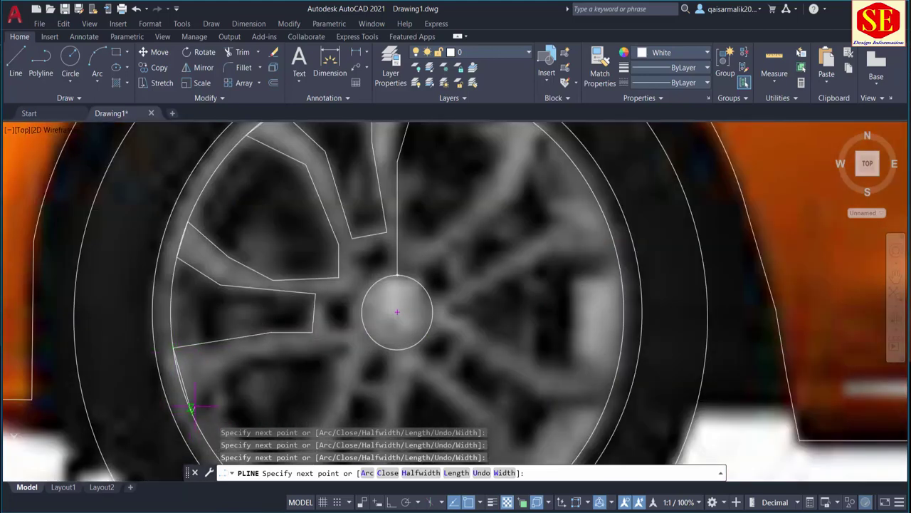
left_click(237, 363)
left_click(346, 346)
scroll(346, 349, "down", 4)
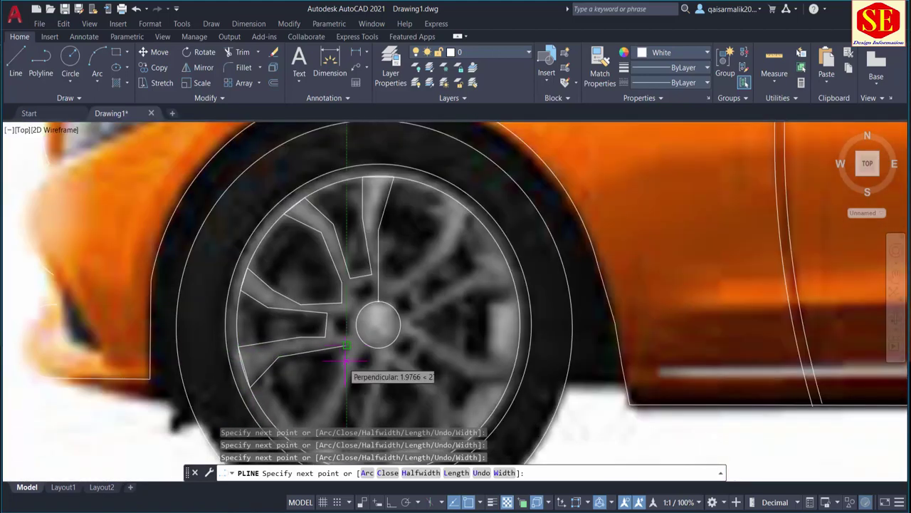
scroll(344, 359, "up", 2)
scroll(340, 320, "down", 2)
scroll(301, 377, "up", 2)
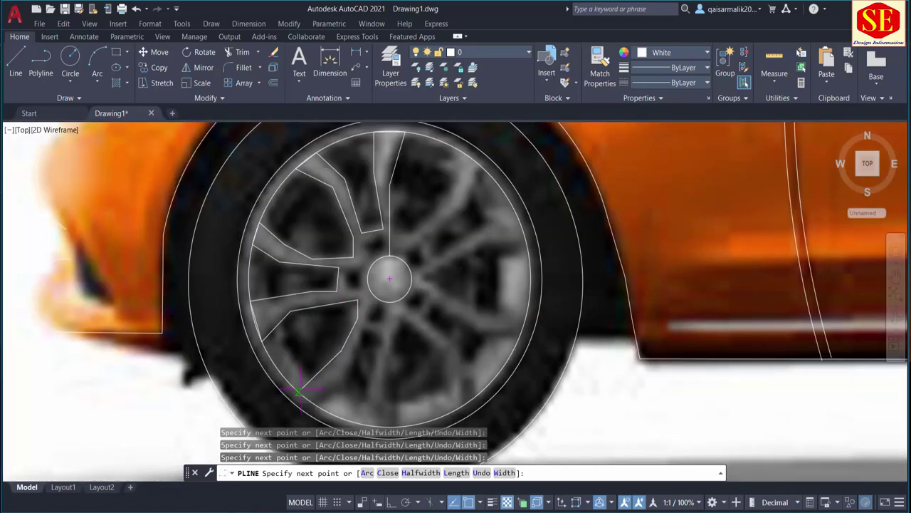
left_click(352, 383)
left_click(364, 331)
left_click(384, 337)
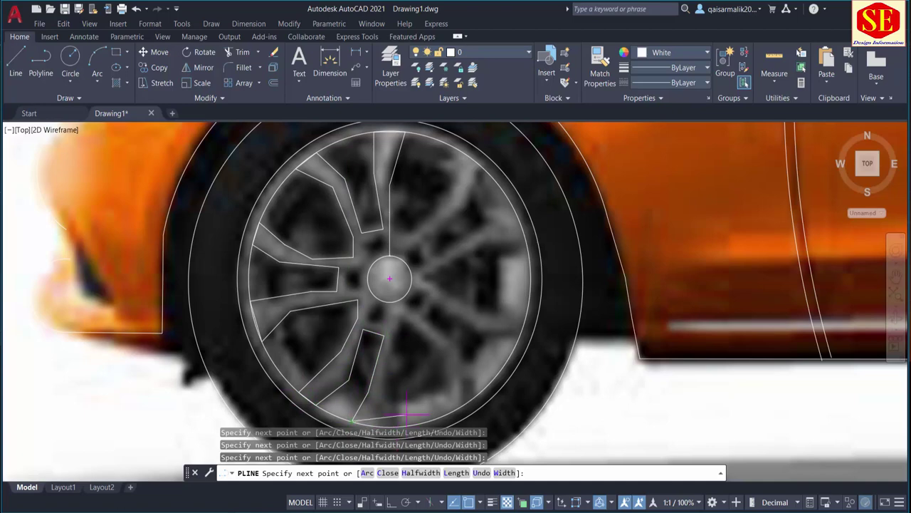
scroll(406, 413, "up", 3)
key("Return")
key("Return")
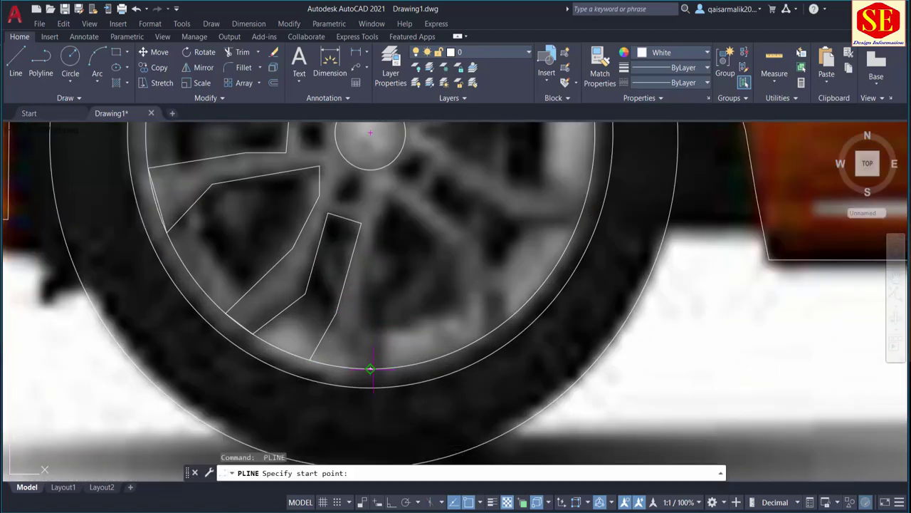
Step: Outline the next spoke with a five-vertex polyline between rim and hub
left_click(370, 369)
left_click(358, 310)
left_click(393, 193)
left_click(463, 246)
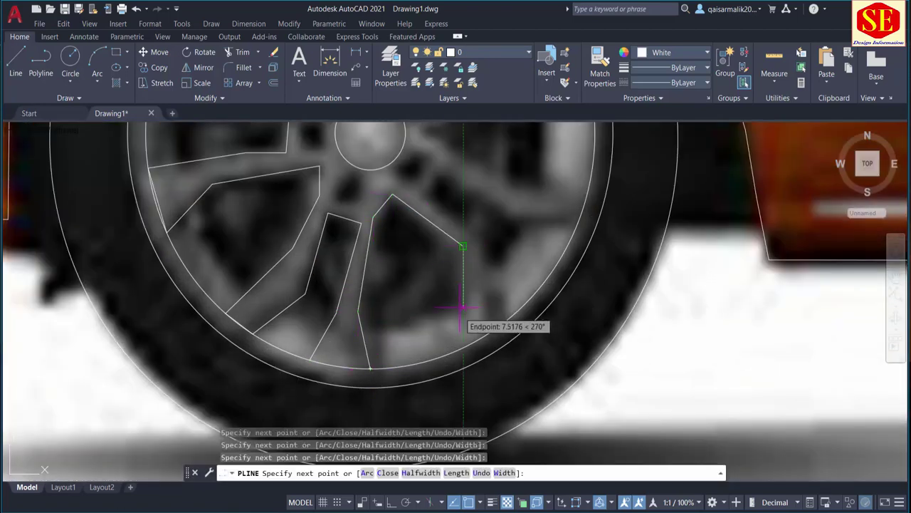
left_click(466, 345)
key("Return")
key("Return")
Step: Trace another spoke upward from the rim, then discard that outline
left_click(482, 337)
left_click(482, 247)
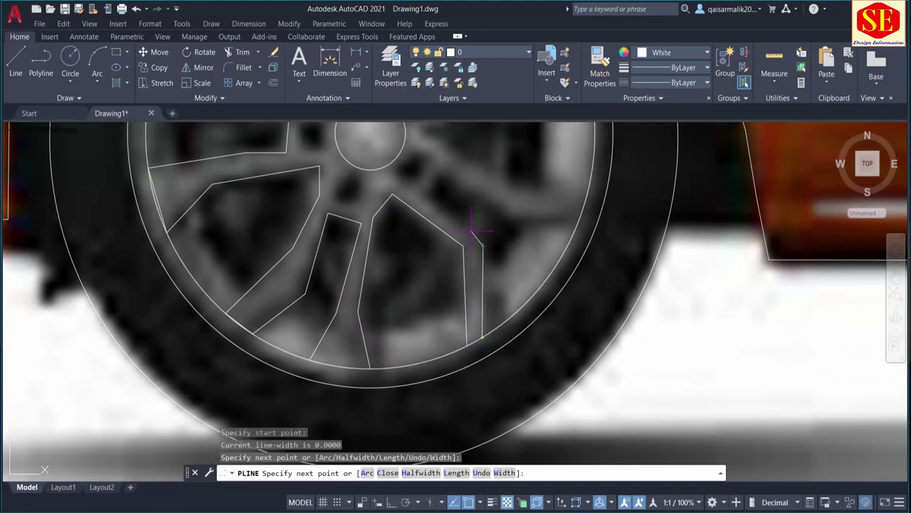
left_click(408, 188)
left_click(427, 165)
left_click(425, 146)
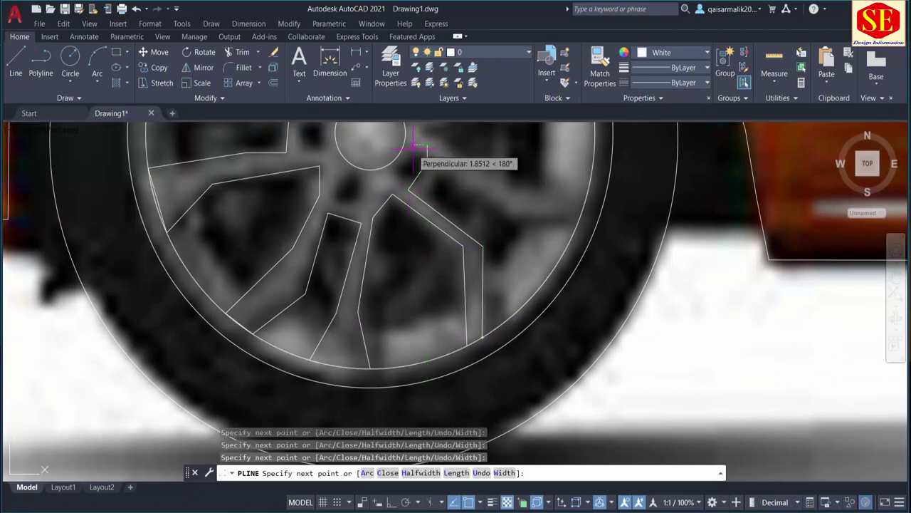
key("Escape")
scroll(306, 213, "down", 4)
scroll(316, 285, "up", 1)
Step: Outline the upper-right spoke from the hub edge, including its inner vertical edge
key("Return")
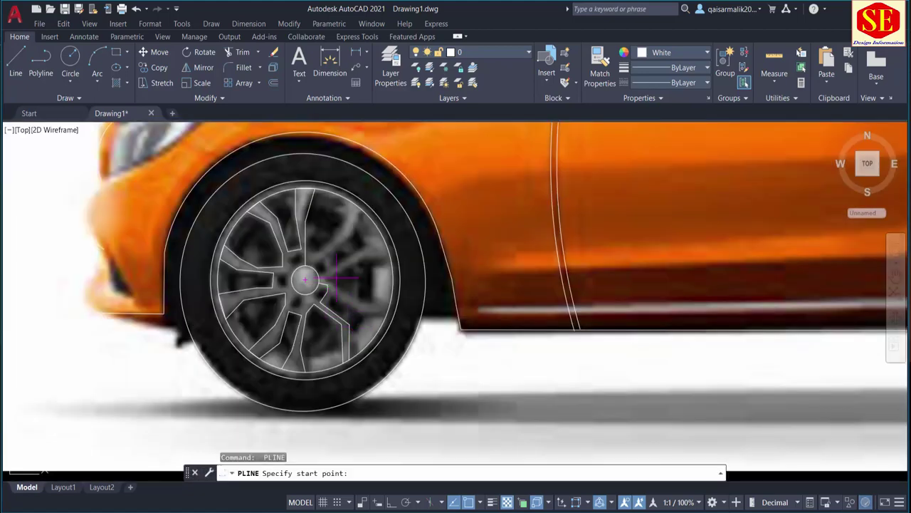
scroll(344, 263, "up", 3)
left_click(303, 276)
left_click(391, 175)
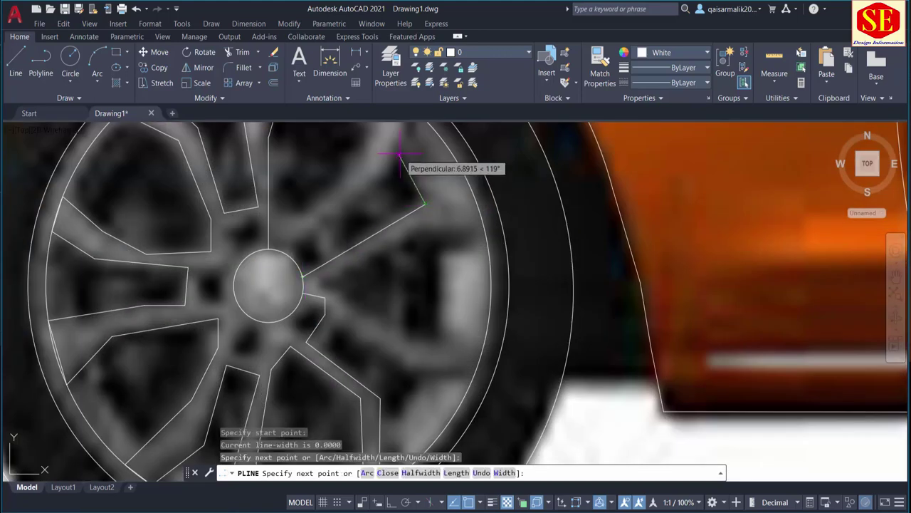
left_click(398, 155)
left_click(425, 204)
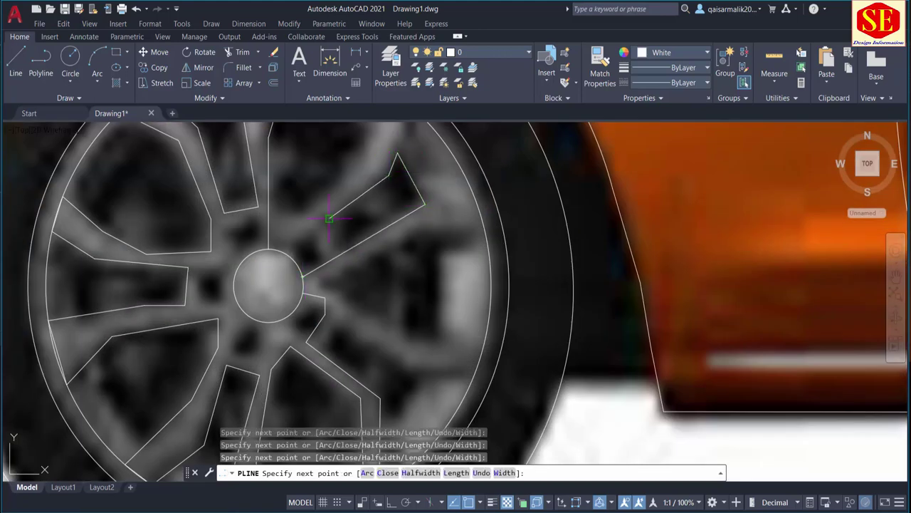
left_click(320, 265)
left_click(319, 222)
key("Return")
key("Return")
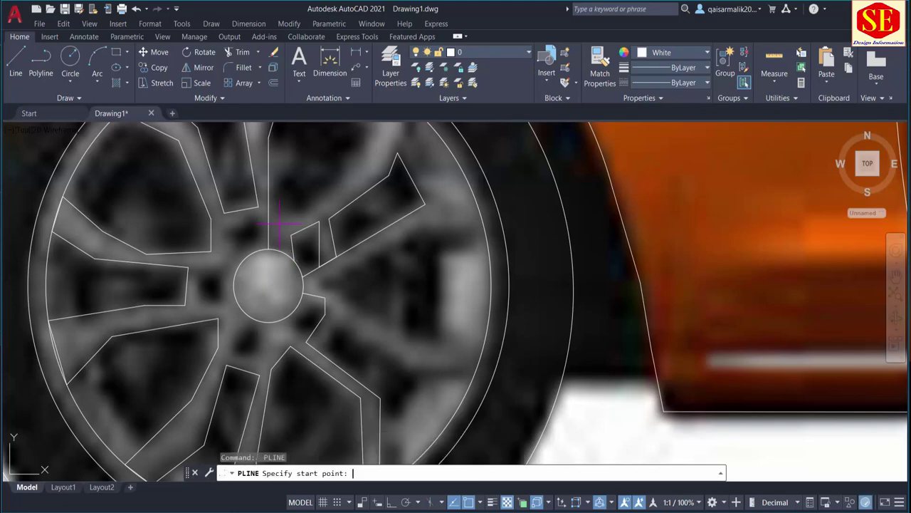
Step: Retry the right-side spoke outline, discarding stray starts, and begin the last spoke's polyline
left_click(288, 217)
scroll(349, 158, "down", 2)
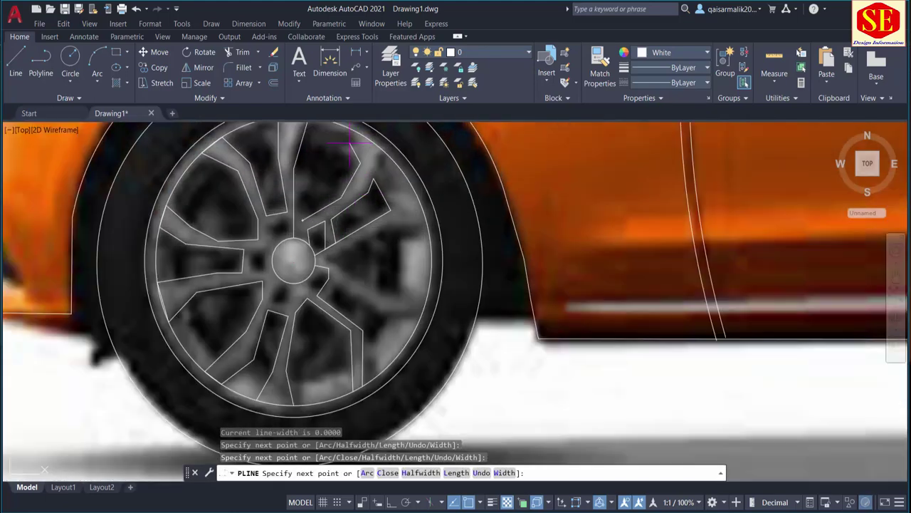
key("Escape")
key("Return")
left_click(383, 226)
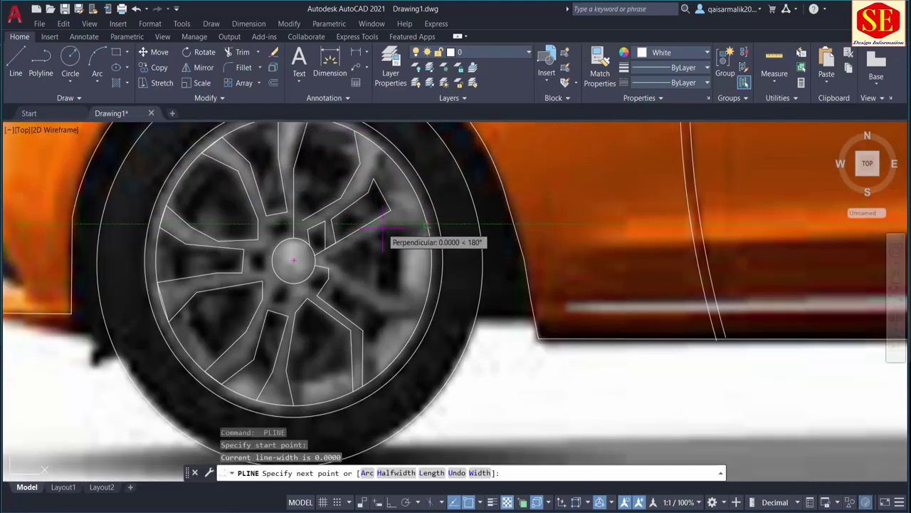
left_click(326, 258)
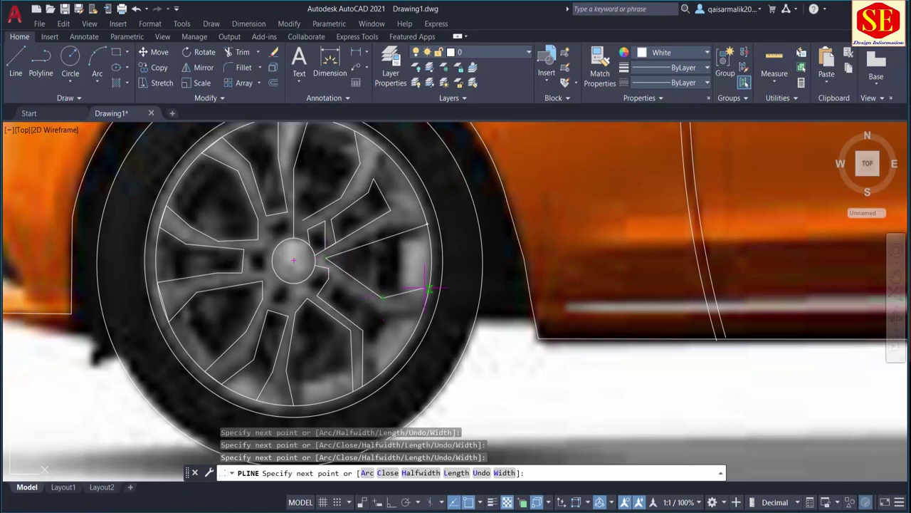
key("Escape")
scroll(359, 248, "down", 2)
key("Return")
left_click(379, 284)
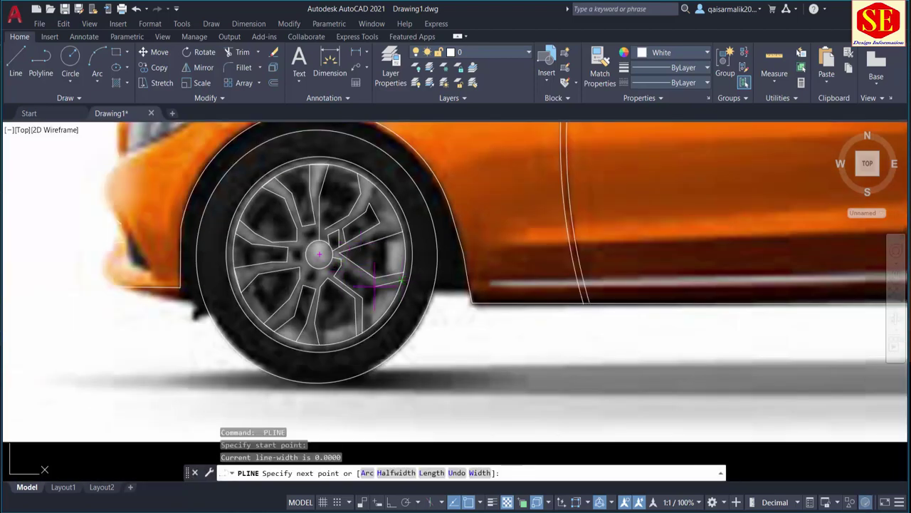
Step: Trace the rear door's back edge as a polyline from the window corner toward the wheel arch
left_click(356, 271)
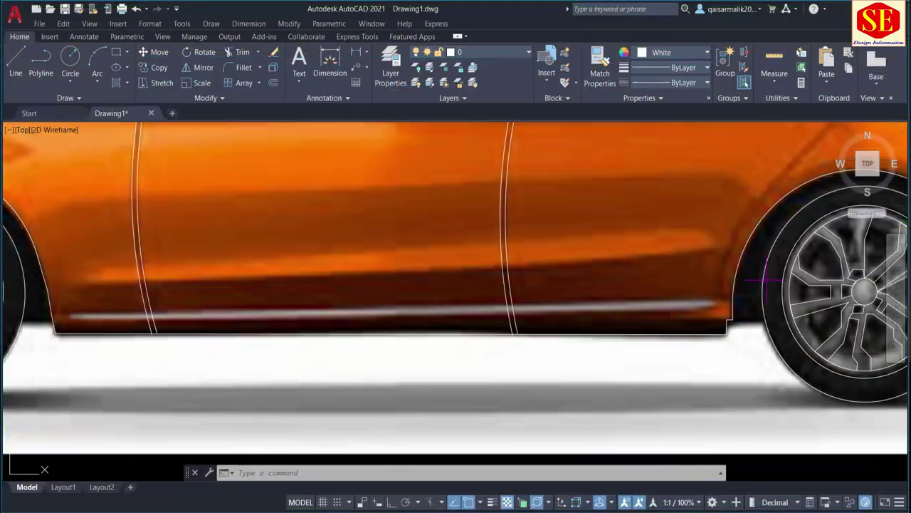
scroll(771, 168, "up", 4)
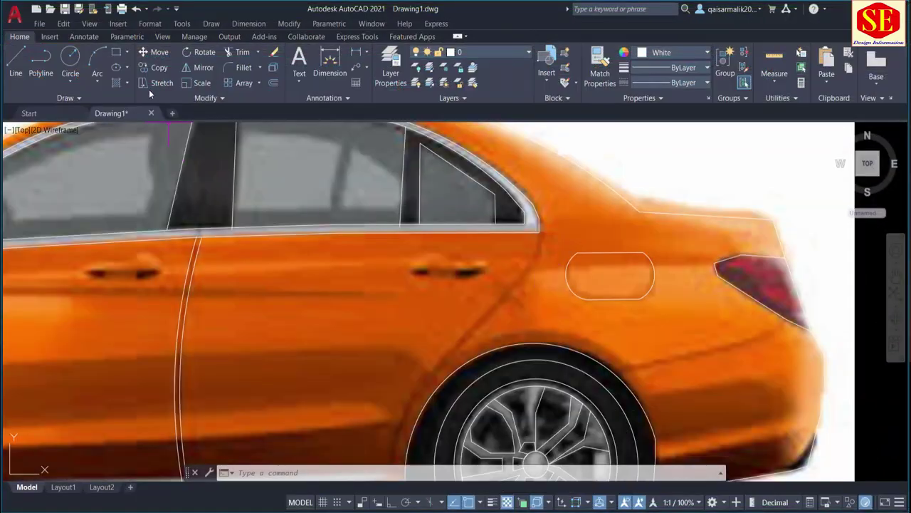
left_click(41, 64)
scroll(534, 222, "up", 2)
left_click(524, 220)
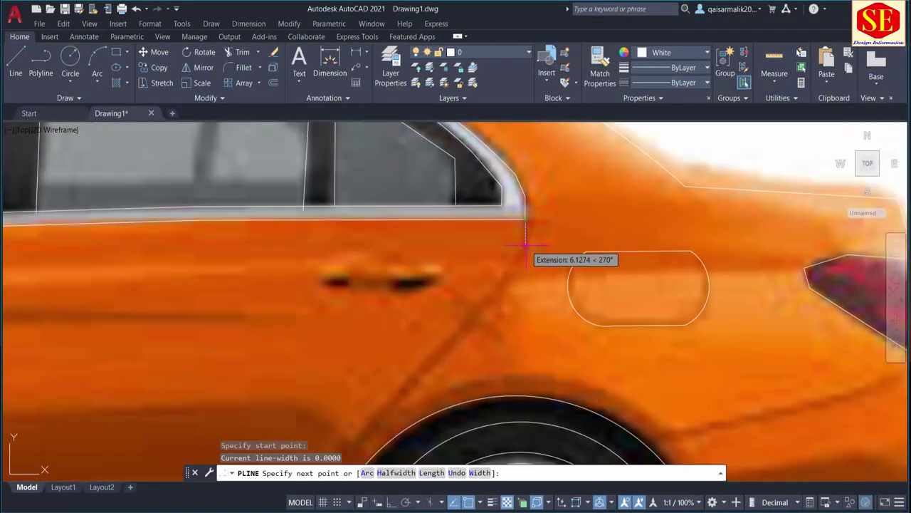
scroll(520, 235, "up", 2)
scroll(516, 242, "up", 2)
scroll(499, 285, "down", 2)
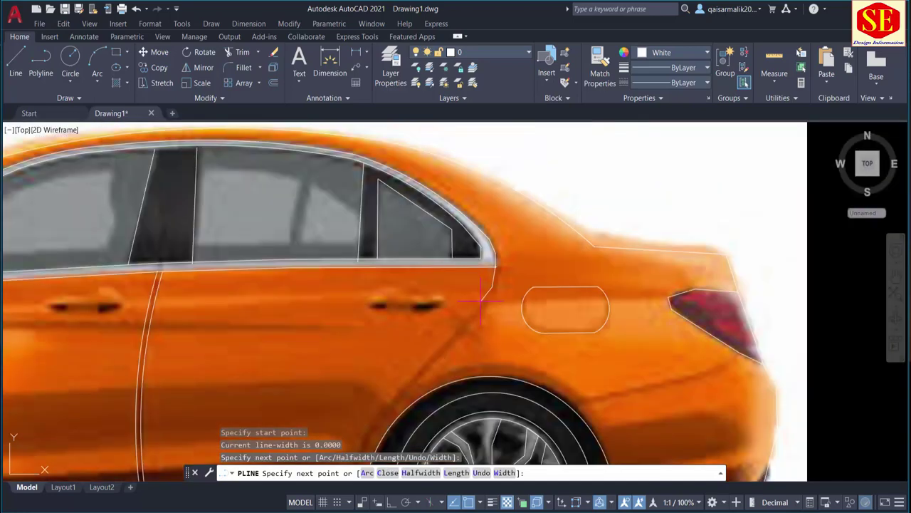
left_click(454, 333)
scroll(454, 333, "down", 1)
scroll(456, 307, "up", 1)
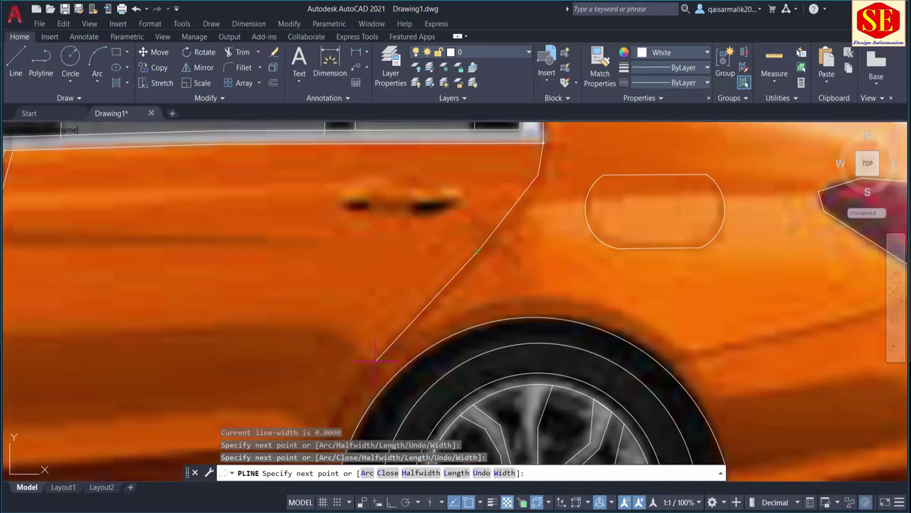
left_click(427, 313)
scroll(395, 298, "up", 2)
key("Return")
Step: Add a three-point arc from the line's end curving down to the sill corner
type("a")
key("Return")
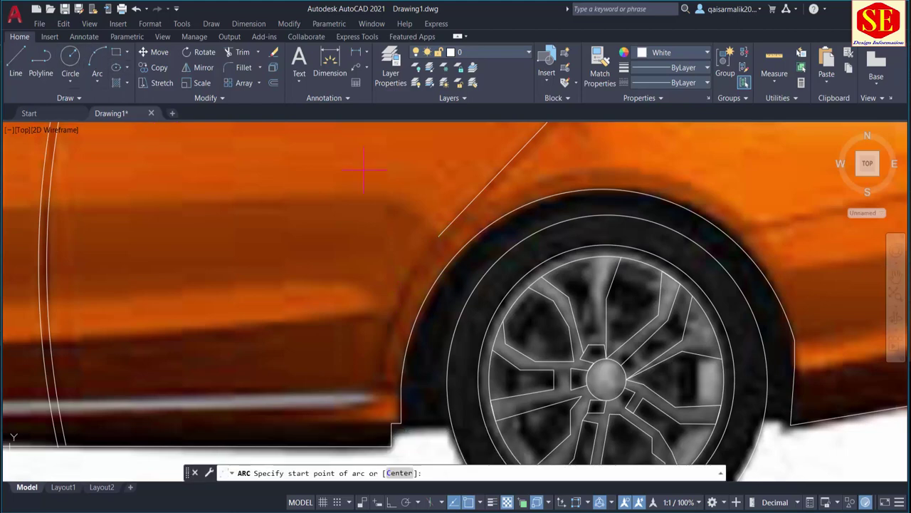
left_click(439, 235)
left_click(406, 281)
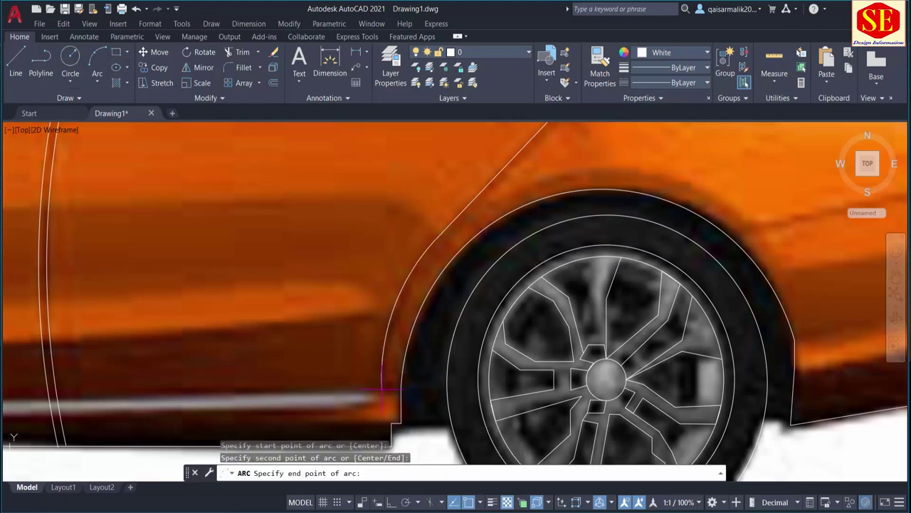
left_click(383, 388)
scroll(356, 299, "down", 2)
scroll(489, 210, "up", 1)
Step: Offset the arch line and the adjacent door line by 1.0 to form double seams
type("co")
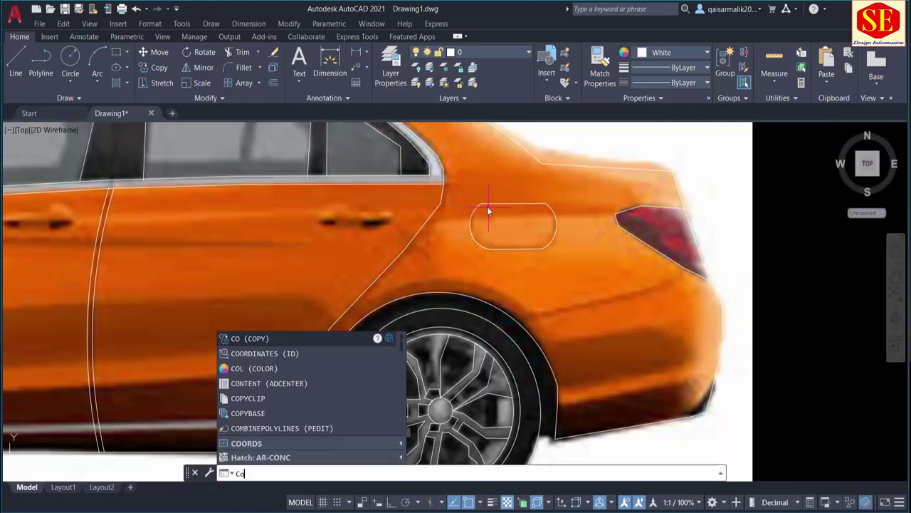
key("BackSpace")
key("BackSpace")
type("o")
key("Return")
key("Return")
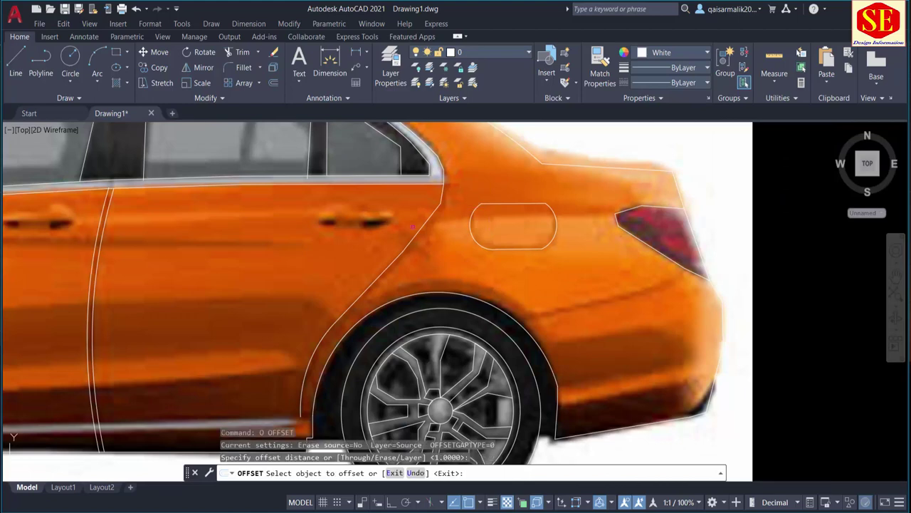
left_click(413, 226)
left_click(320, 385)
left_click(314, 370)
left_click(316, 428)
middle_click_drag(316, 455, 344, 337)
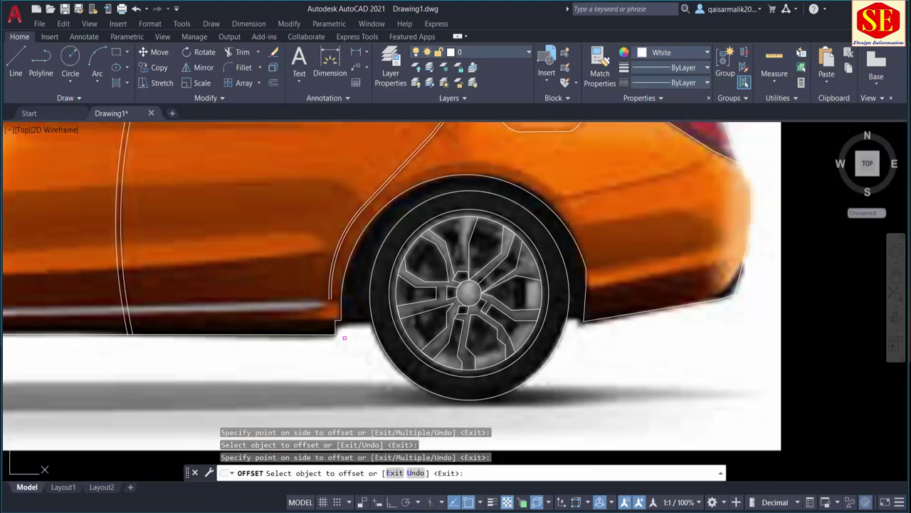
key("Return")
Step: Extend the offset arch line to meet its boundary
type("ex")
key("Return")
left_click(328, 295)
key("Return")
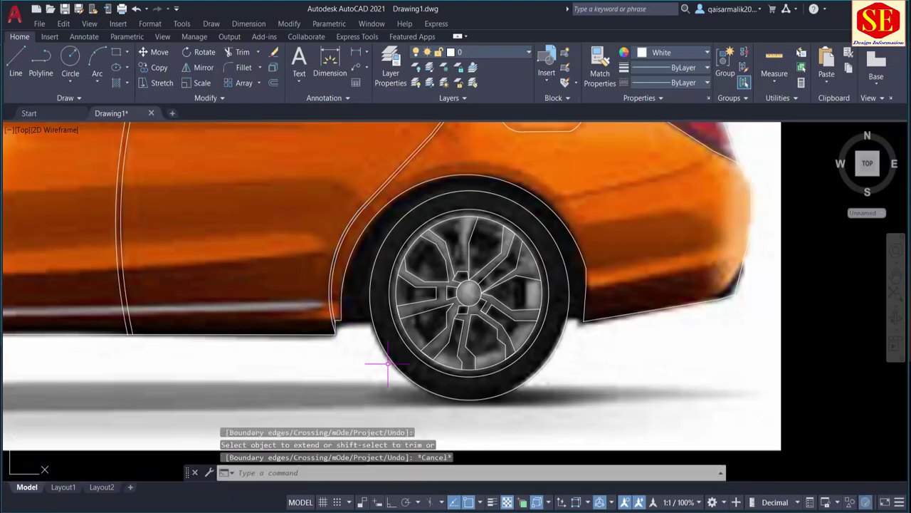
scroll(328, 295, "down", 3)
scroll(534, 272, "up", 2)
scroll(534, 272, "up", 2)
Step: Offset the rear window's curved edge inward by the default distance
type("o")
key("Return")
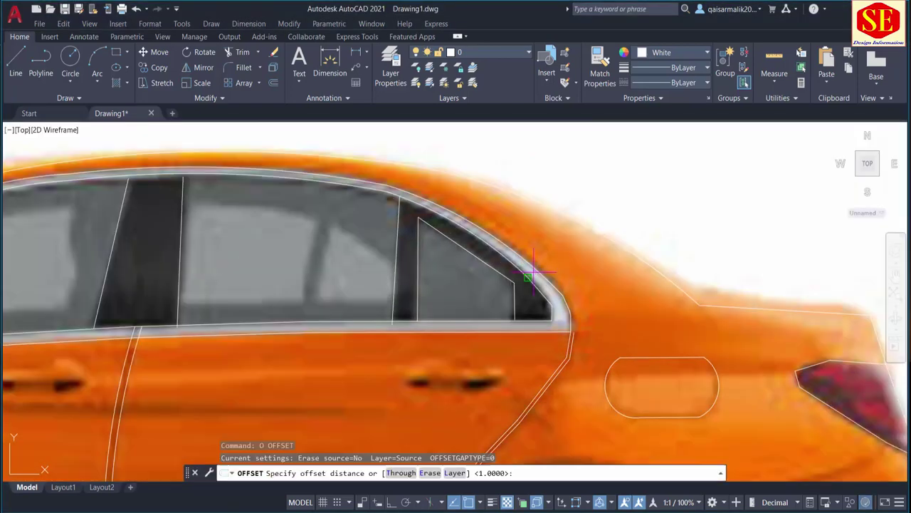
key("Return")
scroll(491, 231, "up", 2)
left_click(603, 309)
left_click(604, 308)
scroll(604, 308, "down", 3)
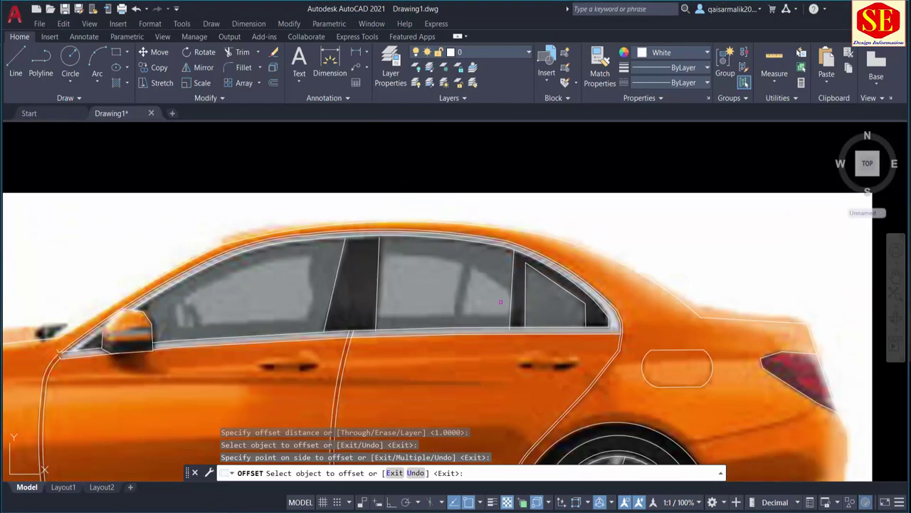
key("Escape")
scroll(305, 255, "down", 2)
scroll(305, 377, "up", 4)
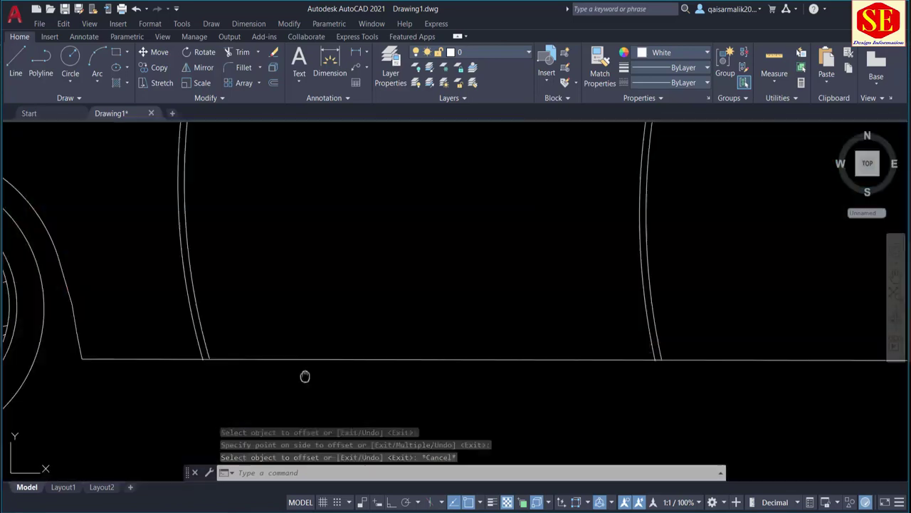
type("pl")
key("Return")
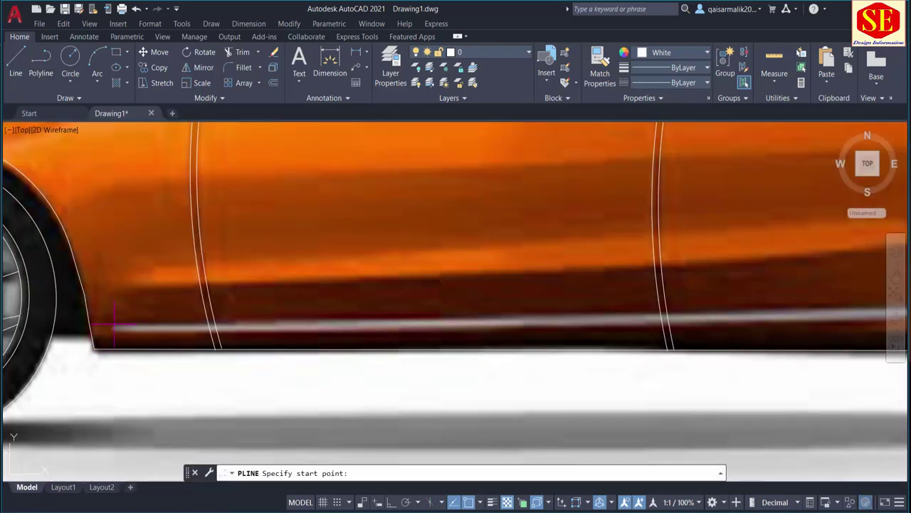
Step: Trace the sill strip from its front end to near the rear wheel and back, closing it with C
left_click(112, 327)
scroll(111, 327, "down", 2)
scroll(730, 312, "up", 2)
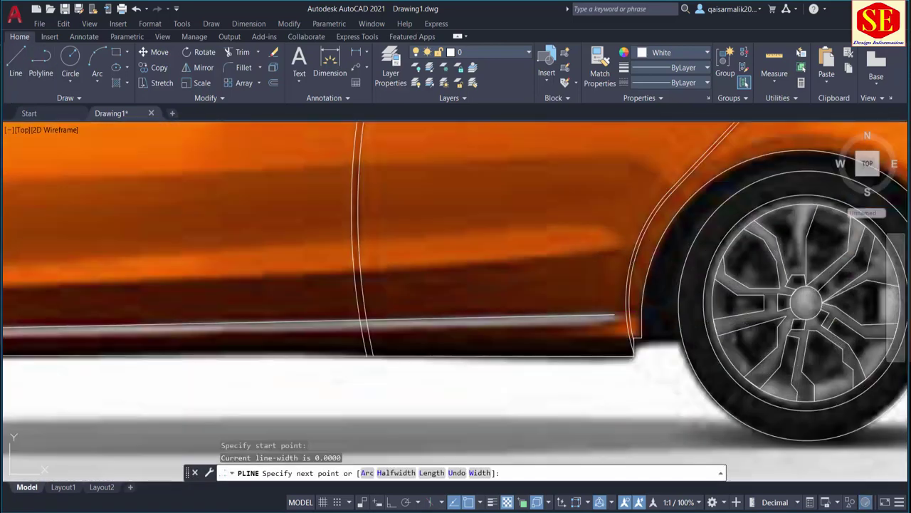
left_click(618, 313)
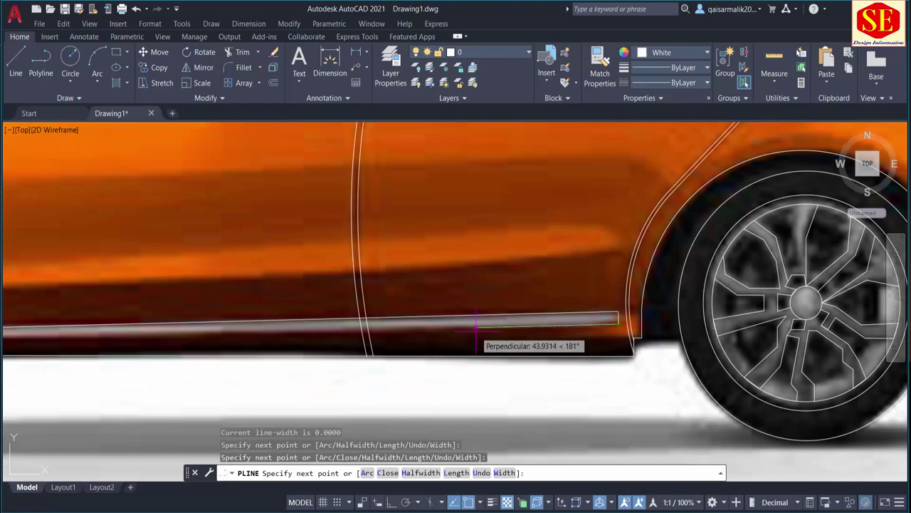
scroll(439, 332, "down", 4)
scroll(449, 330, "up", 4)
scroll(176, 325, "down", 4)
scroll(175, 325, "up", 4)
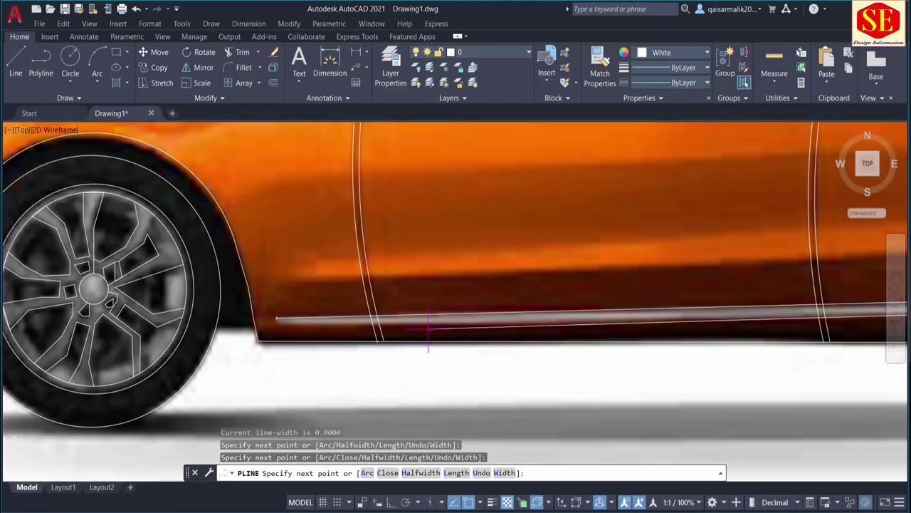
left_click(277, 324)
type("c")
key("Return")
scroll(277, 324, "down", 4)
scroll(396, 350, "up", 2)
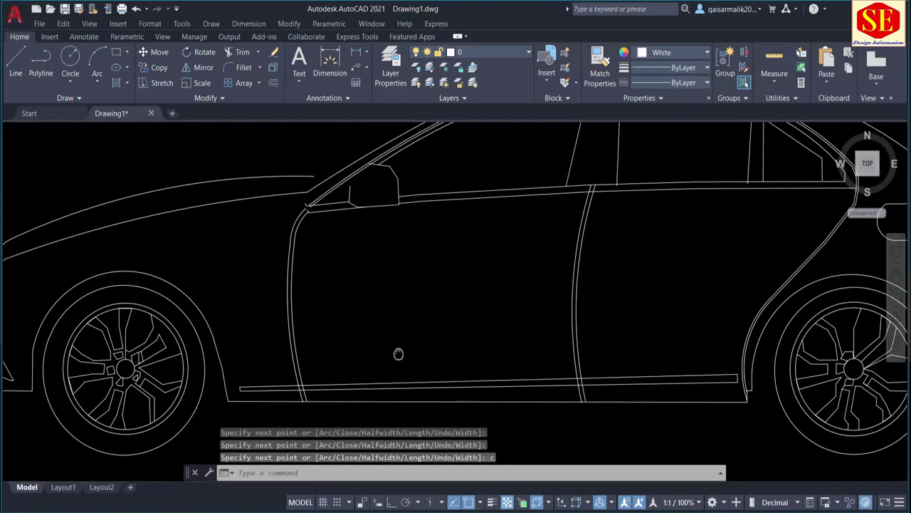
scroll(571, 389, "up", 2)
scroll(571, 390, "down", 2)
scroll(565, 351, "up", 3)
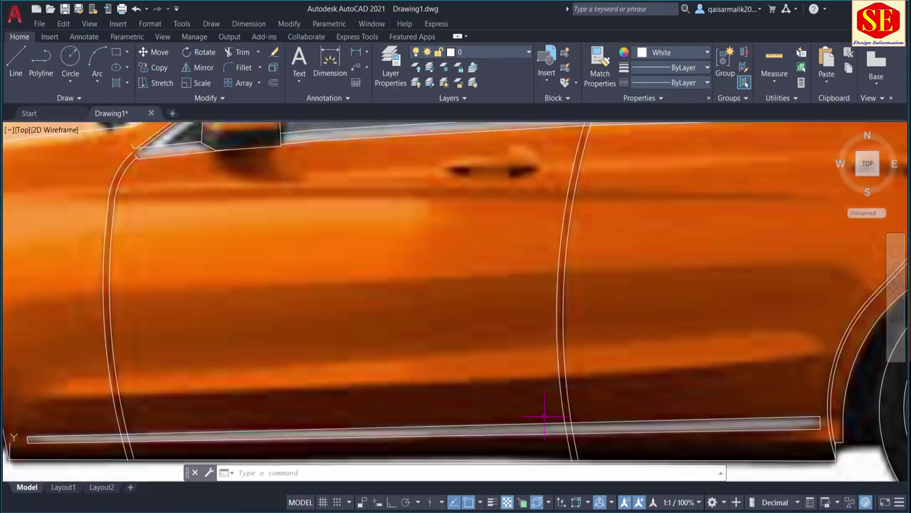
scroll(565, 351, "up", 3)
scroll(565, 351, "down", 1)
scroll(565, 351, "down", 4)
mouse_move(476, 286)
middle_mouse_down()
mouse_move(471, 321)
mouse_move(460, 278)
middle_mouse_up()
scroll(470, 322, "down", 4)
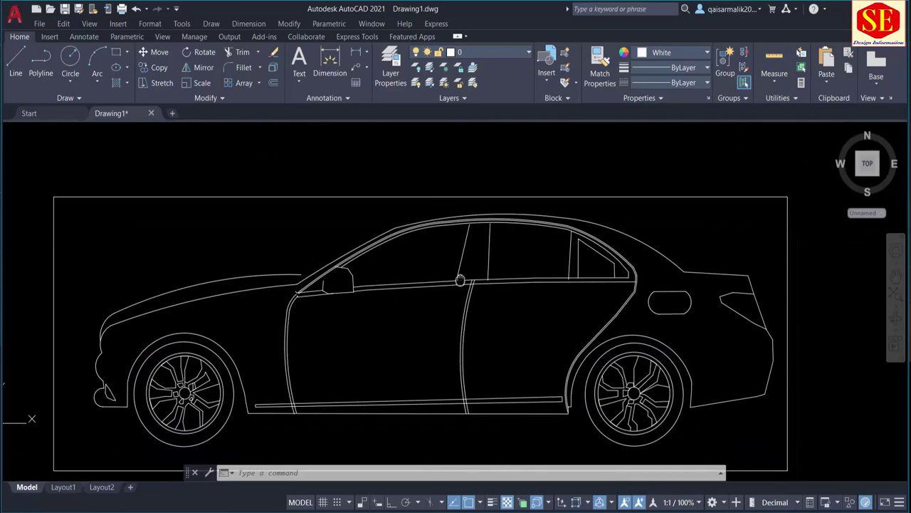
Step: Trace the front headlight as a polyline along its front corner, top edge and lower edge
scroll(45, 308, "up", 5)
middle_click_drag(107, 340, 195, 270)
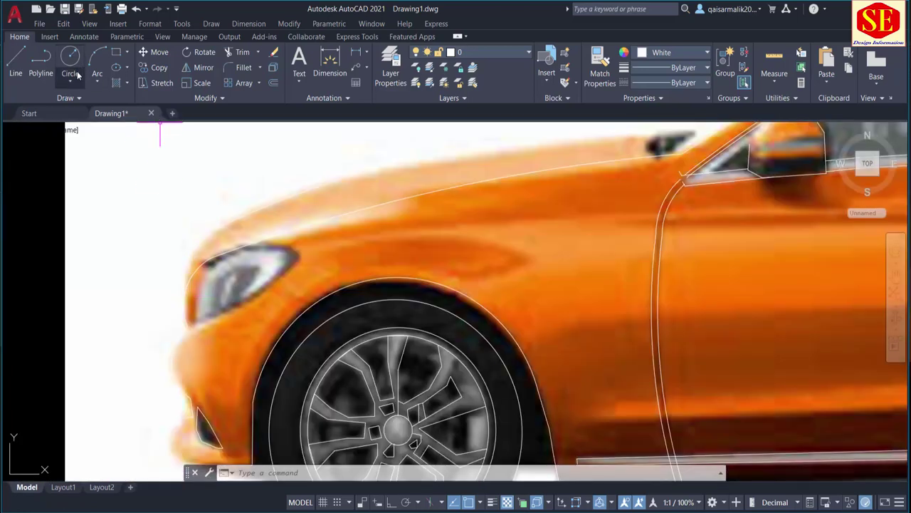
left_click(40, 63)
left_click(204, 275)
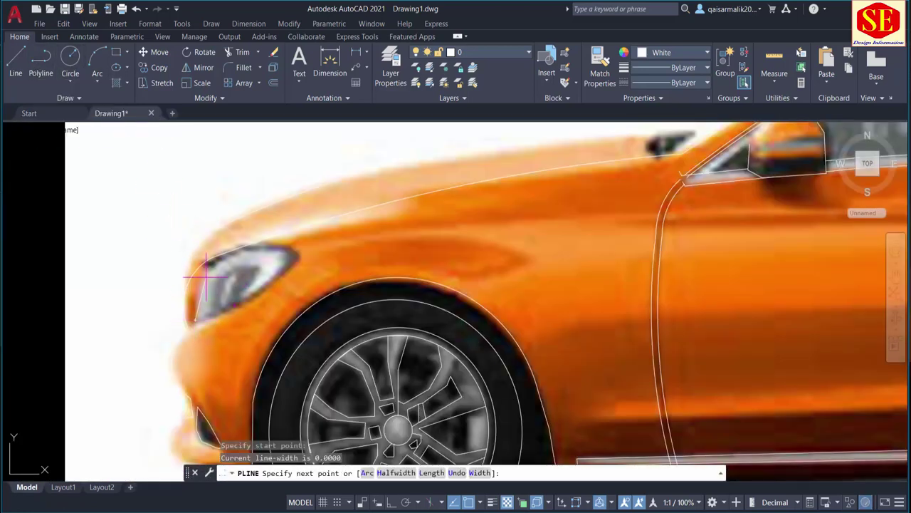
scroll(243, 250, "up", 2)
left_click(240, 245)
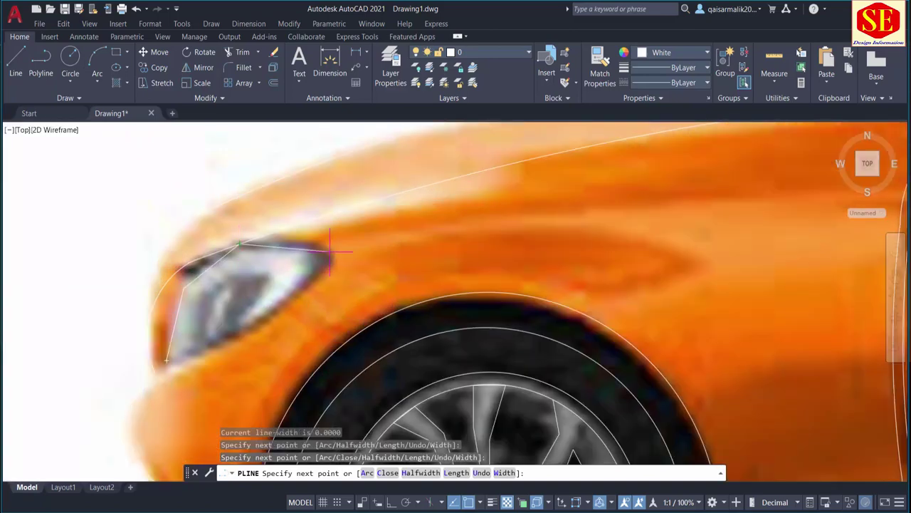
left_click(313, 244)
left_click(224, 347)
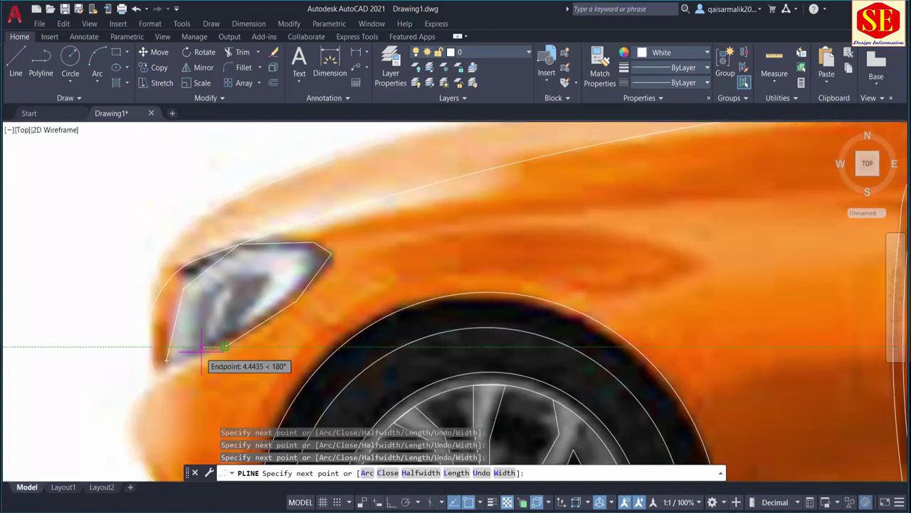
key("Escape")
scroll(168, 351, "down", 5)
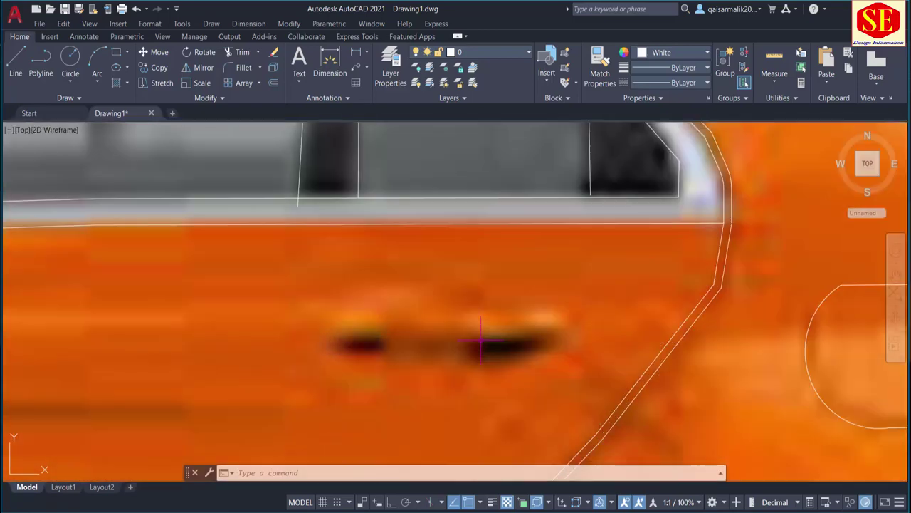
type("l")
key("Return")
Step: Draw the rear door handle's centre line and its pointed left end cap
left_click(385, 297)
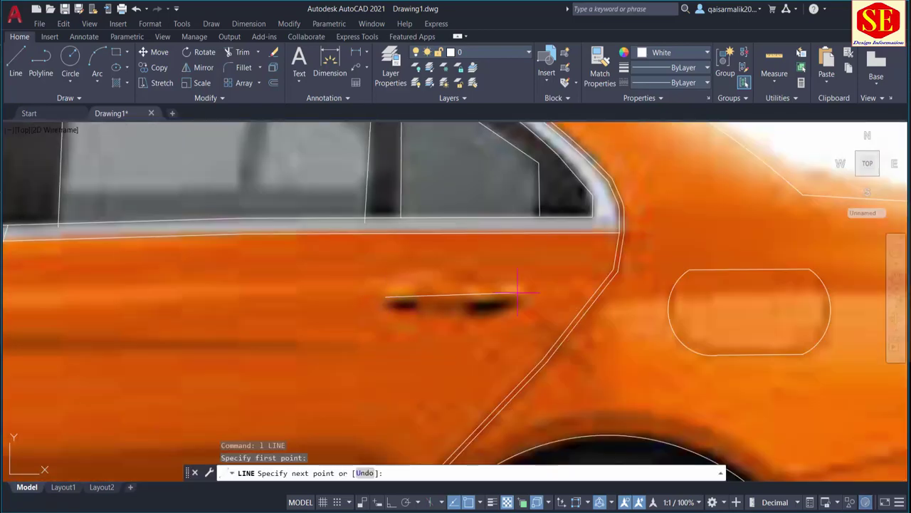
left_click(524, 294)
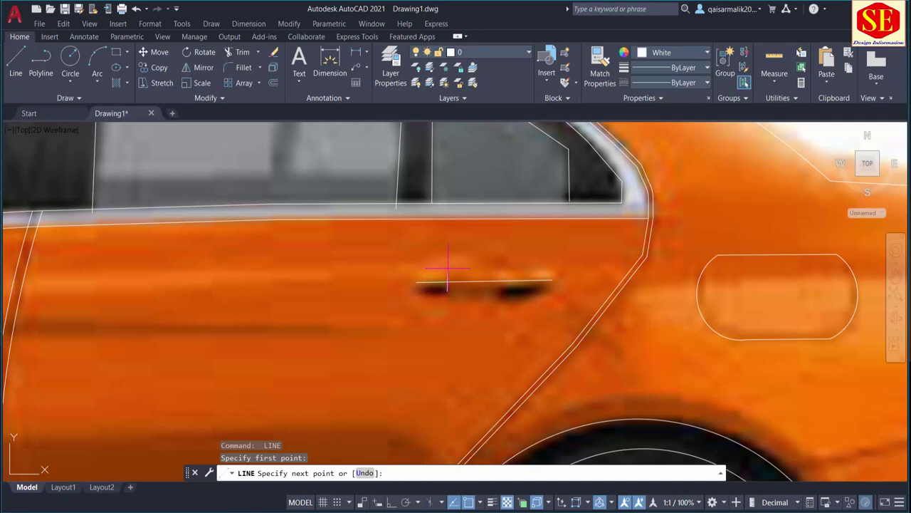
left_click(447, 269)
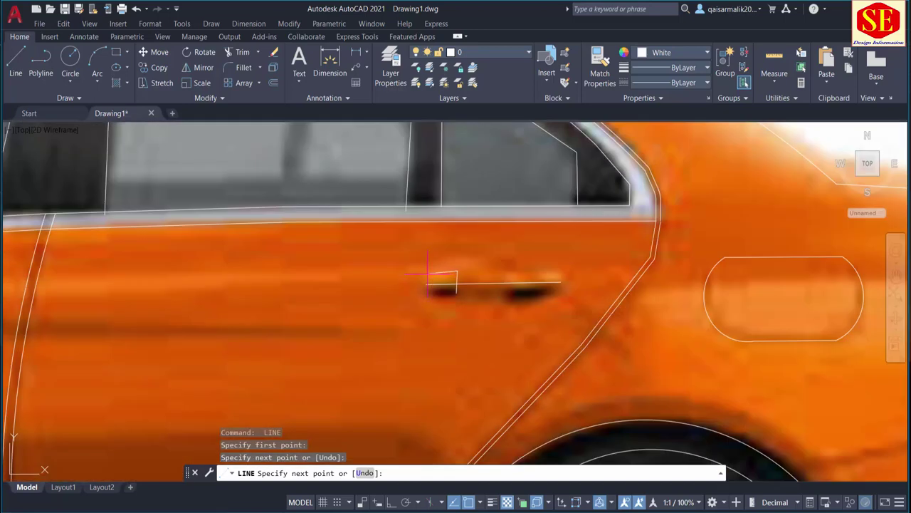
left_click(427, 273)
left_click(434, 293)
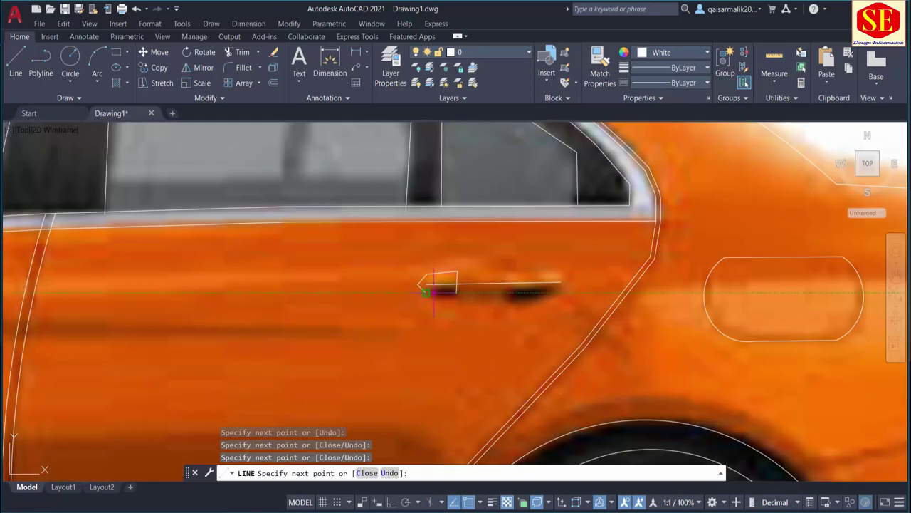
key("Escape")
scroll(503, 265, "down", 2)
Step: Draw the rear door handle's right end cap with LINE
type("l")
key("Return")
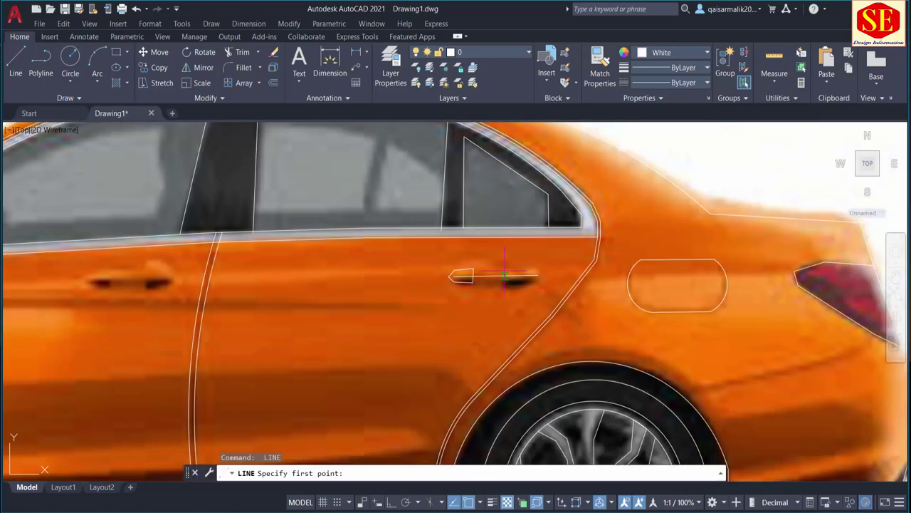
scroll(502, 274, "up", 2)
left_click(502, 265)
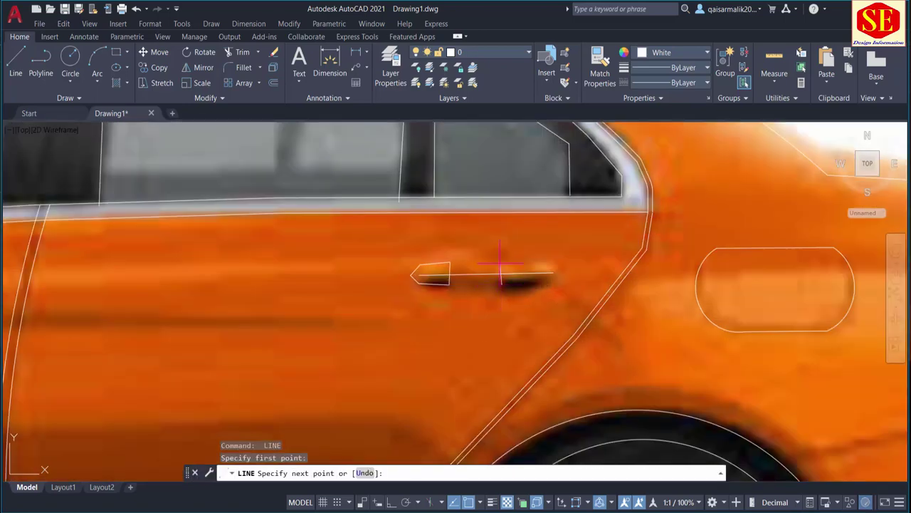
left_click(551, 264)
scroll(559, 273, "up", 2)
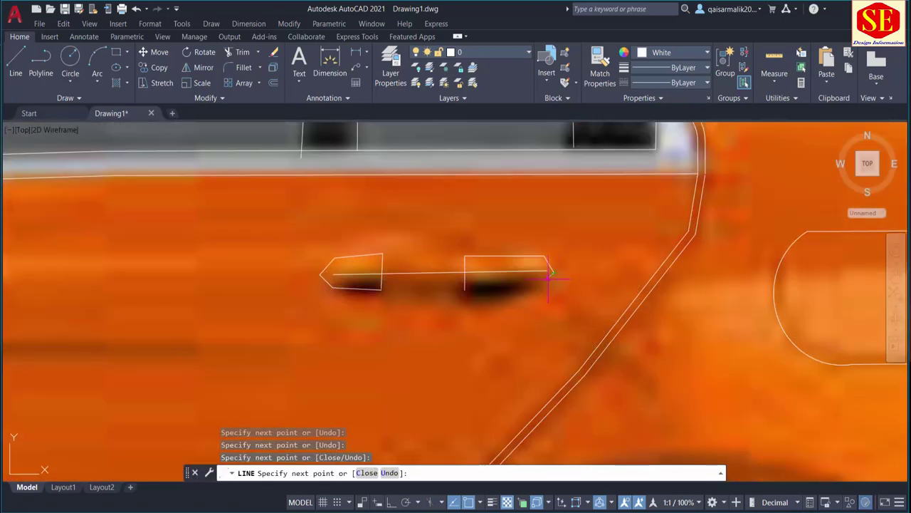
left_click(545, 289)
key("Escape")
scroll(466, 255, "down", 3)
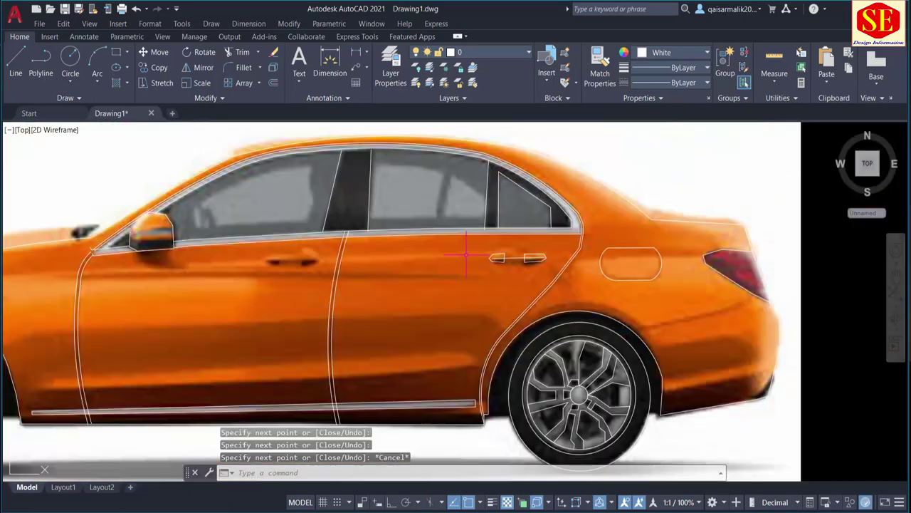
Step: Draw the front door handle's centre line and its right end cap
middle_click_drag(467, 254, 615, 267)
scroll(428, 271, "up", 2)
type("L")
key("Return")
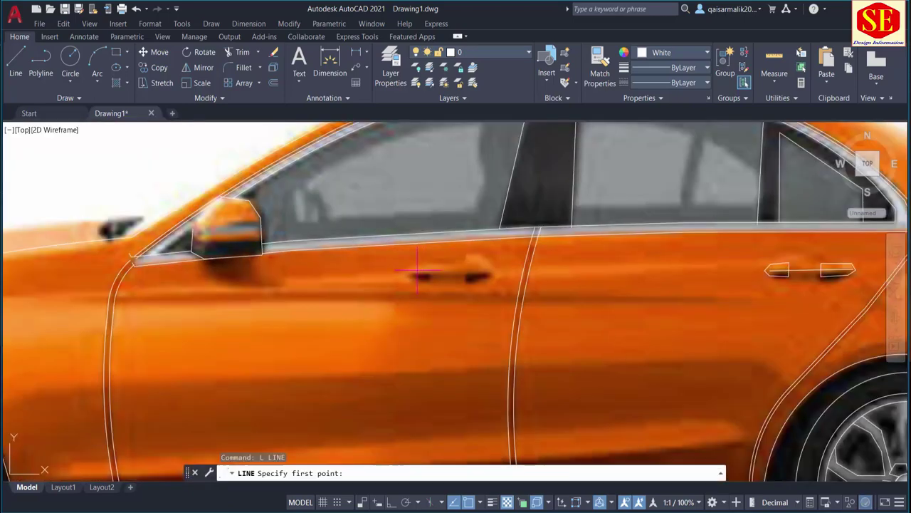
left_click(418, 271)
left_click(489, 271)
key("Return")
key("Return")
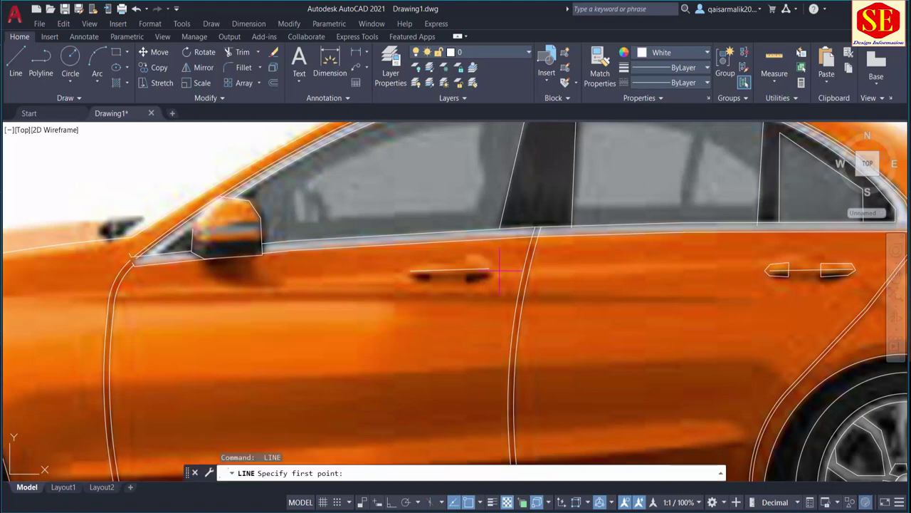
left_click(465, 280)
scroll(470, 264, "up", 2)
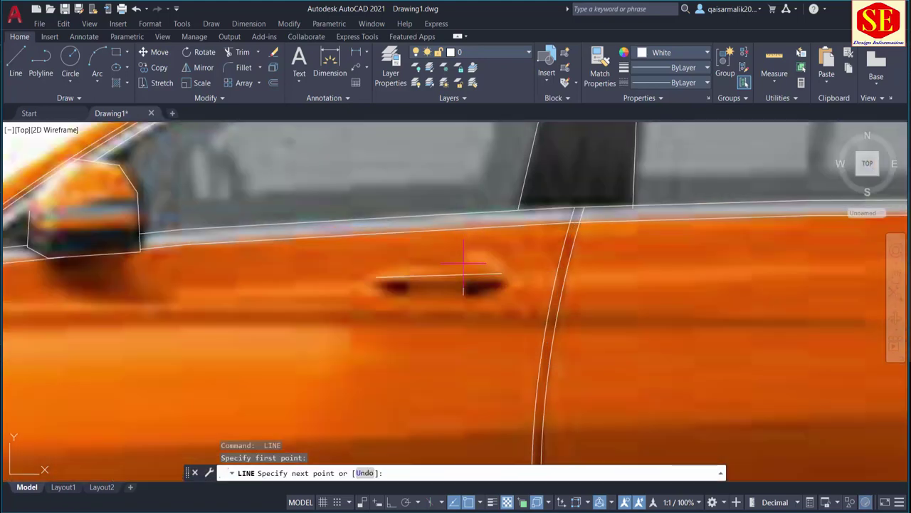
scroll(504, 265, "down", 4)
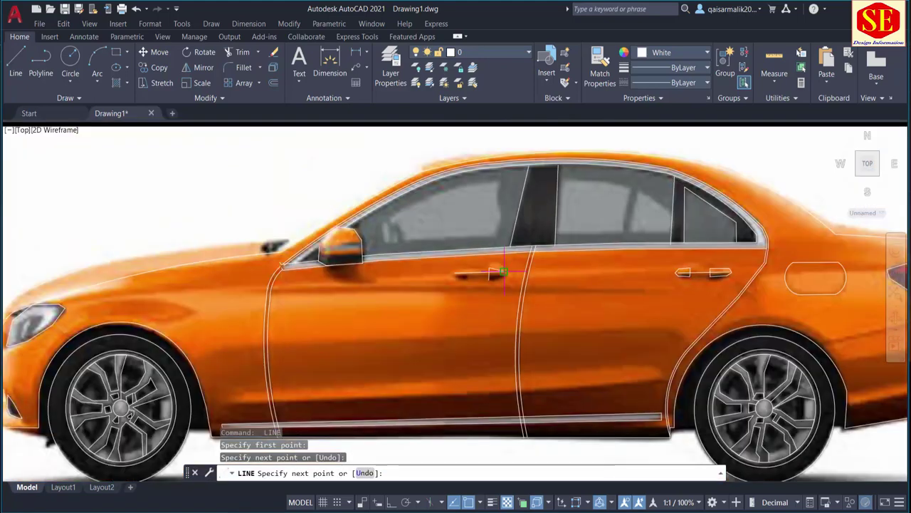
scroll(504, 264, "up", 3)
scroll(506, 263, "up", 3)
left_click(501, 271)
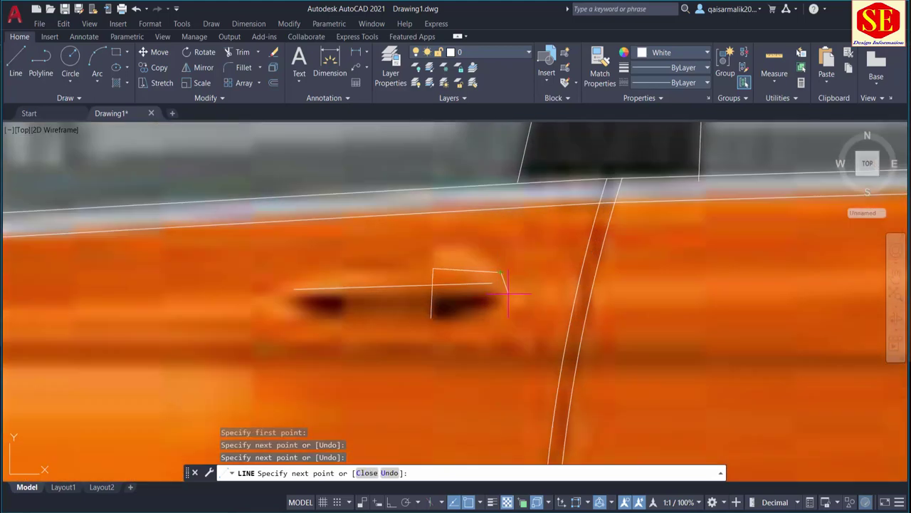
scroll(431, 317, "down", 2)
key("Escape")
scroll(422, 281, "up", 2)
key("Return")
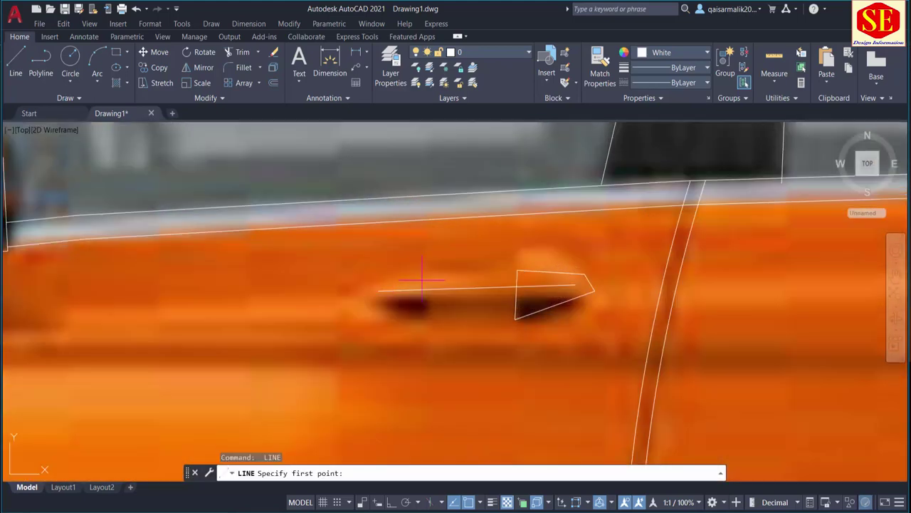
Step: Draw the front handle's pointed left end cap, undoing one misplaced point
left_click(427, 274)
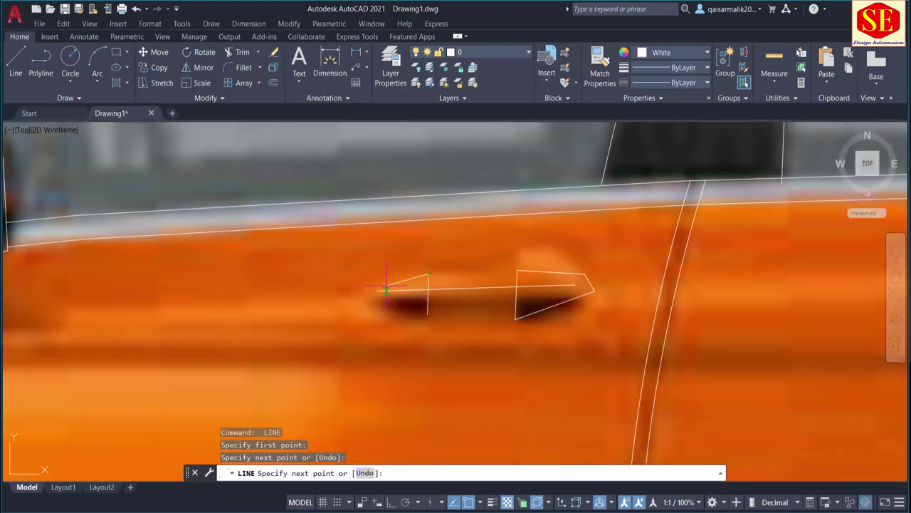
left_click(364, 287)
key("ctrl+z")
scroll(372, 286, "up", 2)
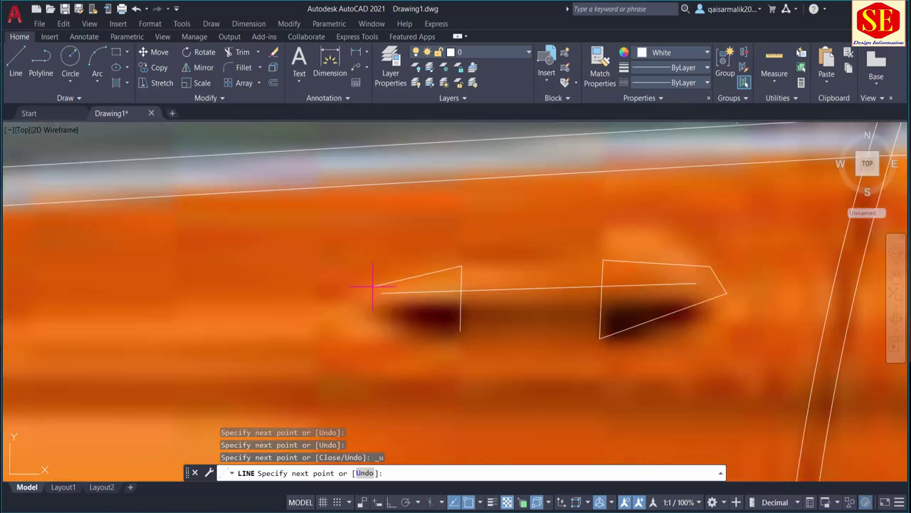
left_click(366, 275)
left_click(350, 301)
scroll(350, 301, "down", 5)
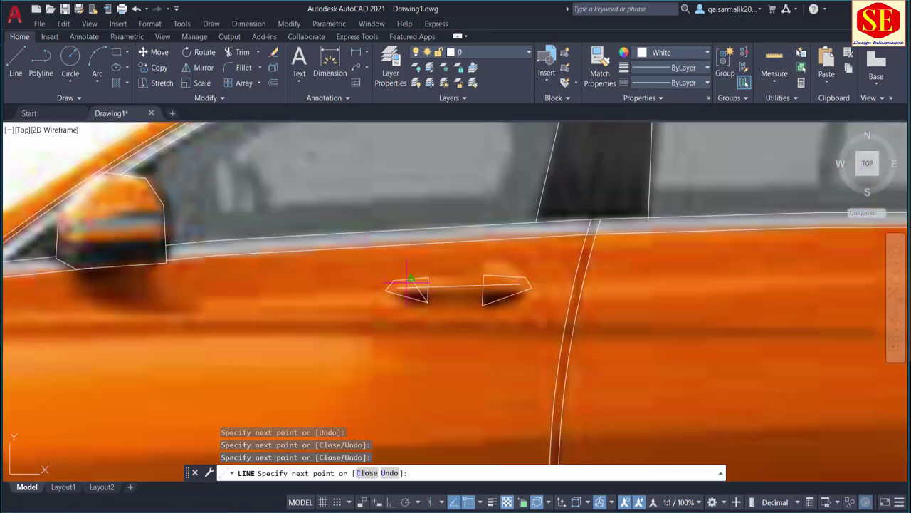
key("Escape")
scroll(436, 307, "down", 3)
scroll(435, 308, "up", 3)
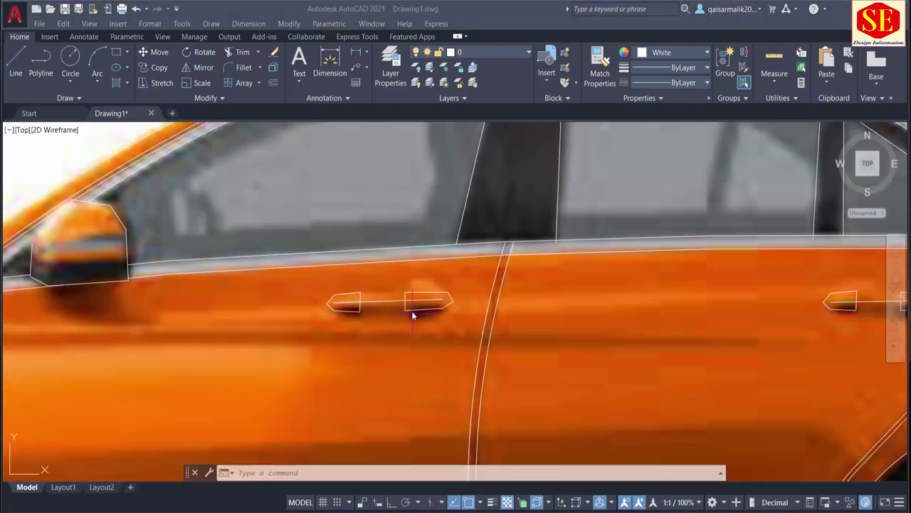
scroll(411, 312, "up", 3)
type("tr")
key("Return")
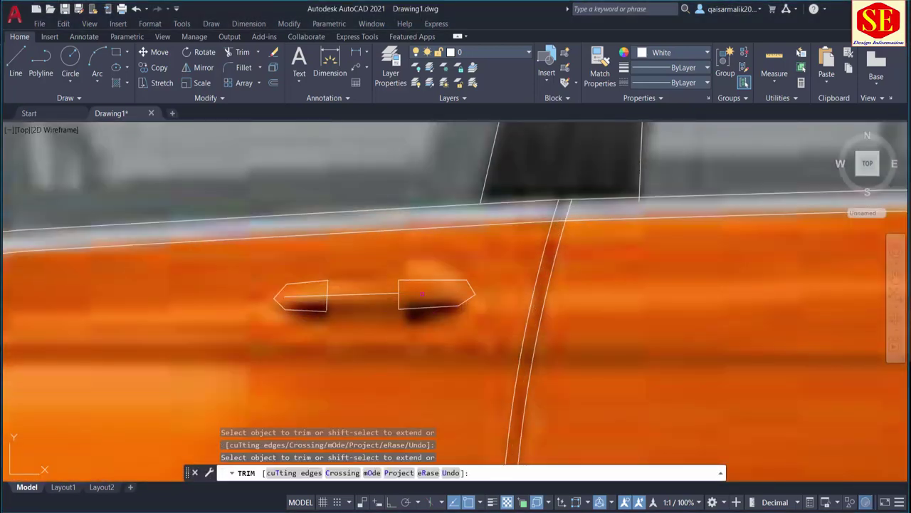
Step: Cancel the trim and recentre the view on the traced car outline
scroll(311, 292, "down", 3)
scroll(607, 292, "up", 3)
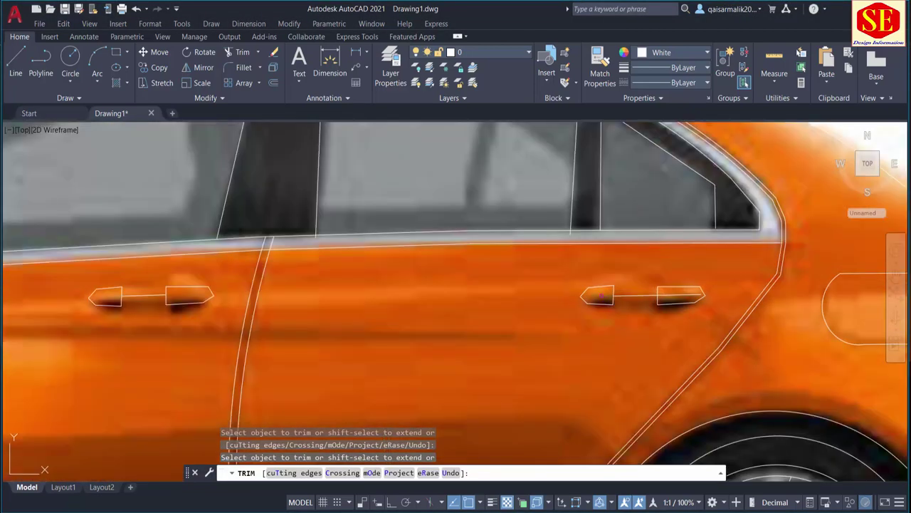
key("Escape")
scroll(580, 261, "down", 5)
scroll(428, 321, "down", 3)
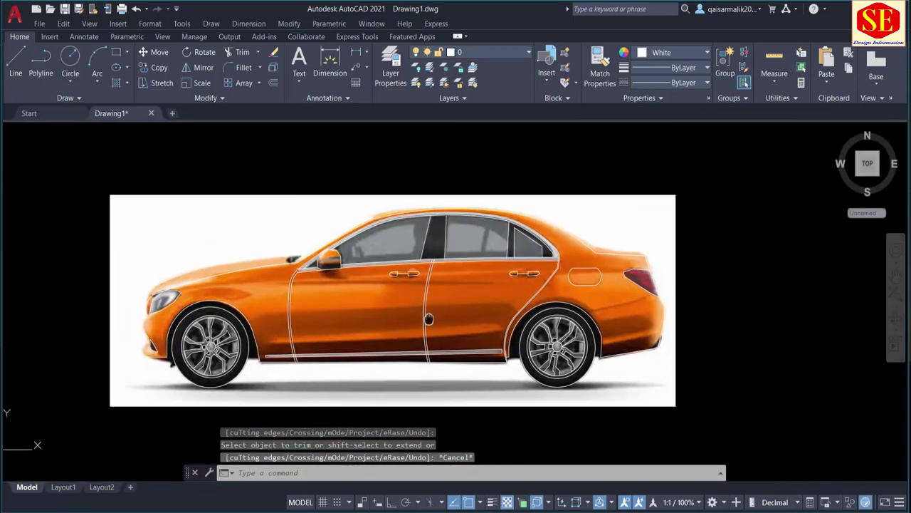
mouse_move(427, 321)
middle_mouse_down()
mouse_move(400, 298)
mouse_move(403, 314)
middle_mouse_up()
scroll(404, 313, "up", 3)
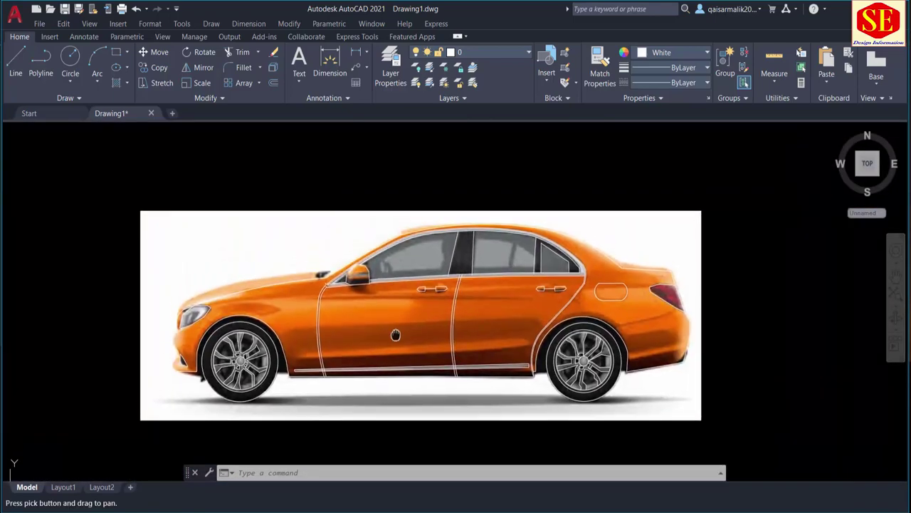
scroll(418, 380, "up", 3)
mouse_move(417, 381)
middle_mouse_down()
mouse_move(415, 320)
mouse_move(388, 411)
middle_mouse_up()
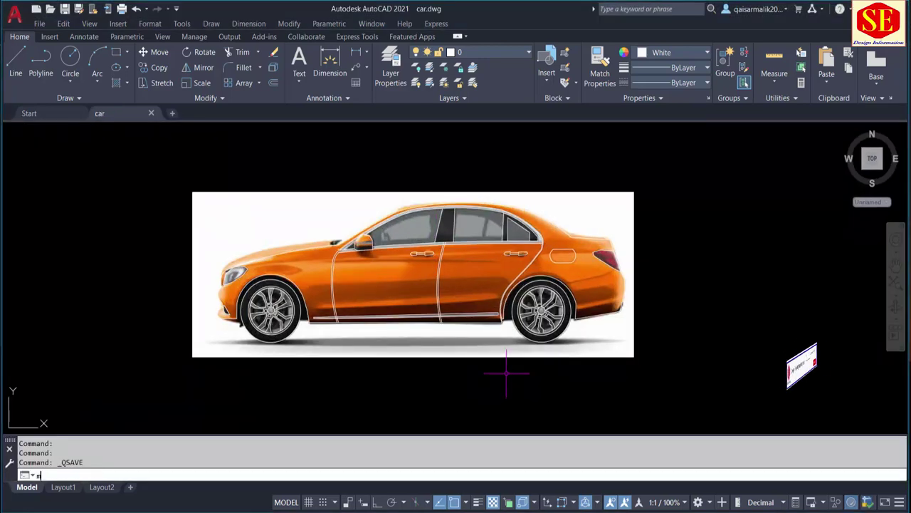
Step: Move the car photo up above the traced outline and save the drawing as car.dwg
key("Return")
left_click(510, 356)
key("Return")
left_click(490, 392)
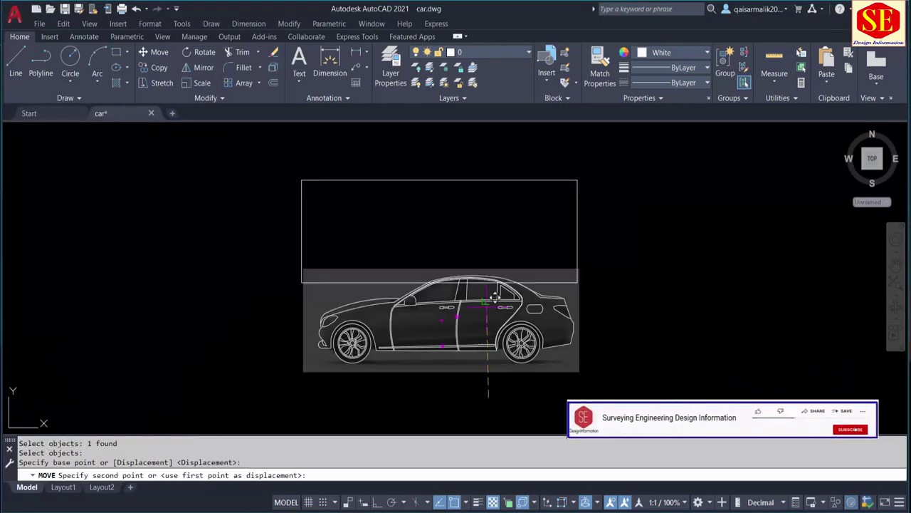
left_click(491, 304)
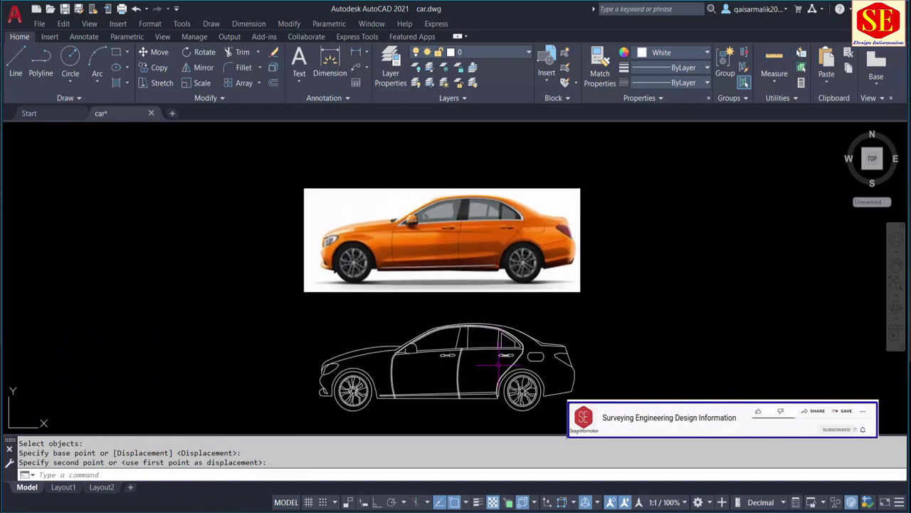
key("ctrl+s")
scroll(498, 242, "up", 2)
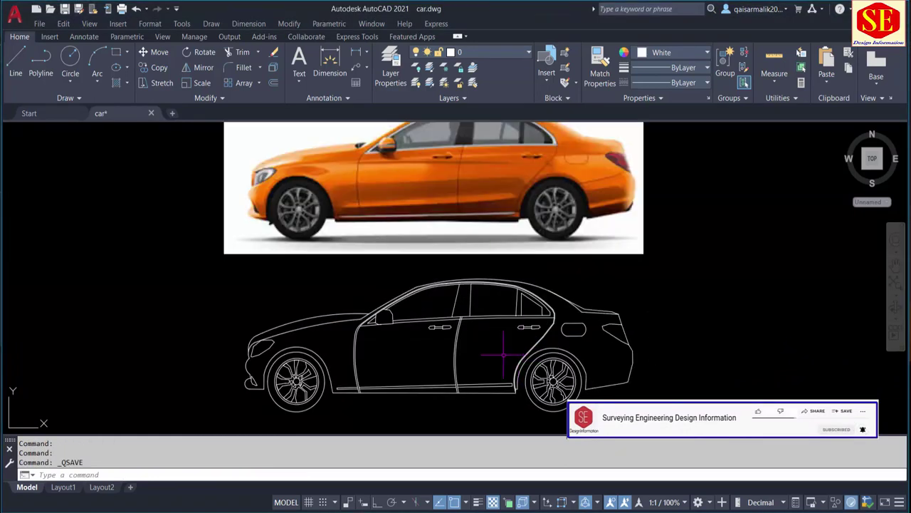
type("H")
Step: Solid-hatch the doors, hood and rest of the car body in orange 242,103,34
key("Return")
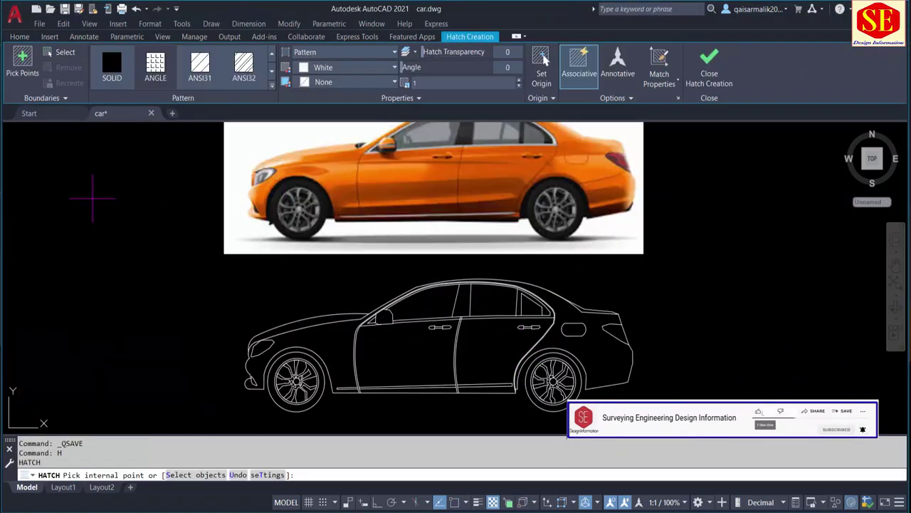
left_click(314, 68)
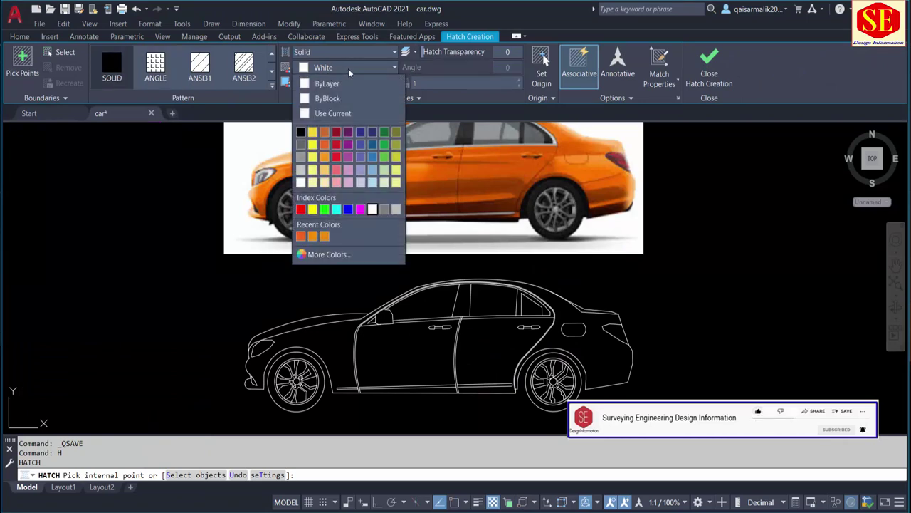
left_click(326, 144)
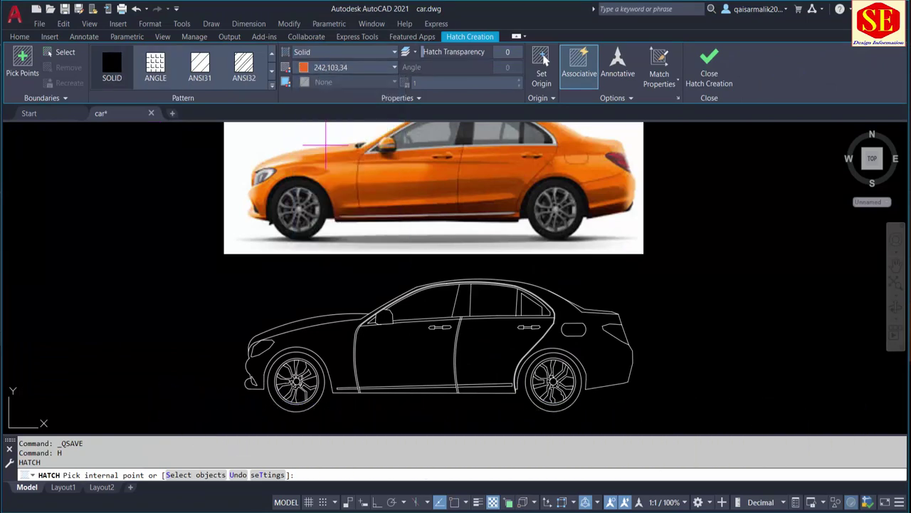
left_click(406, 348)
left_click(473, 349)
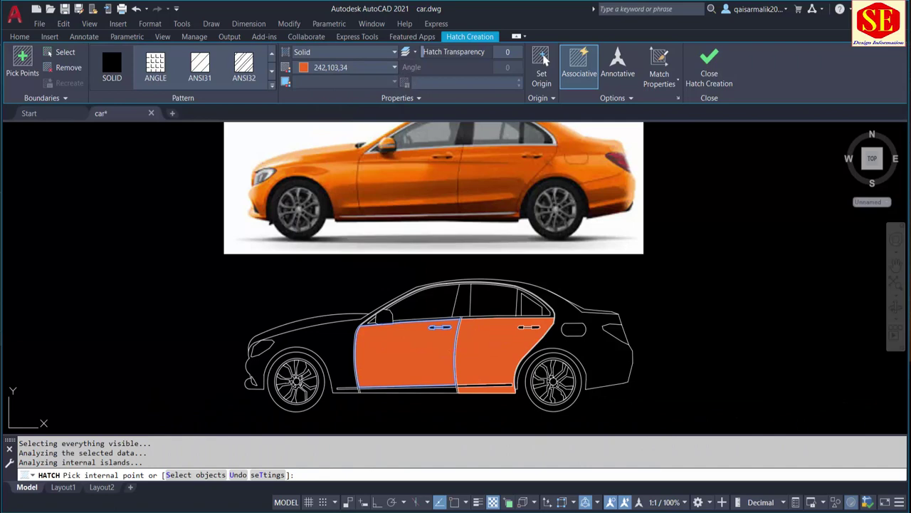
left_click(336, 346)
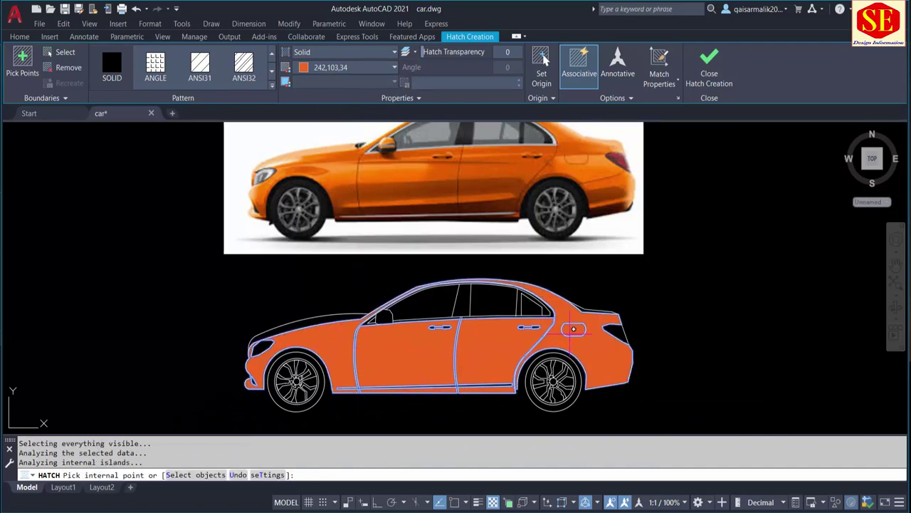
left_click(569, 329)
left_click(299, 336)
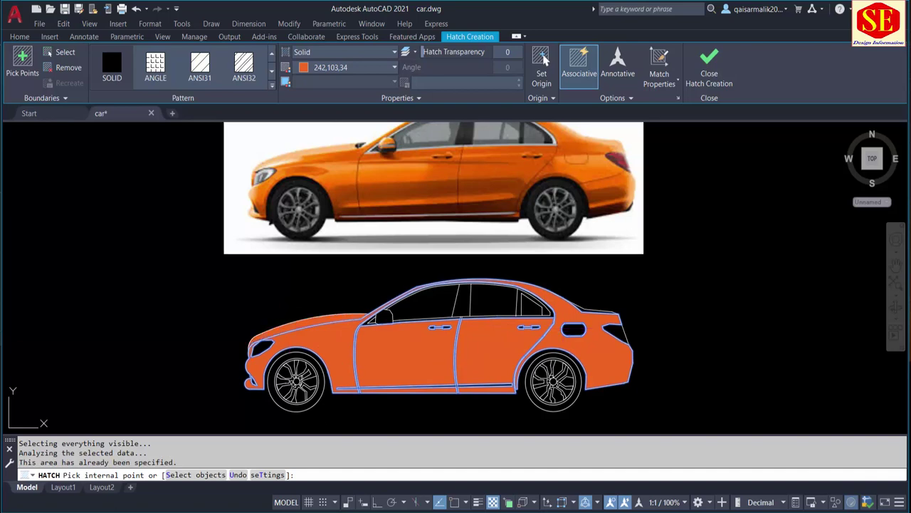
scroll(585, 277, "up", 4)
scroll(575, 299, "down", 4)
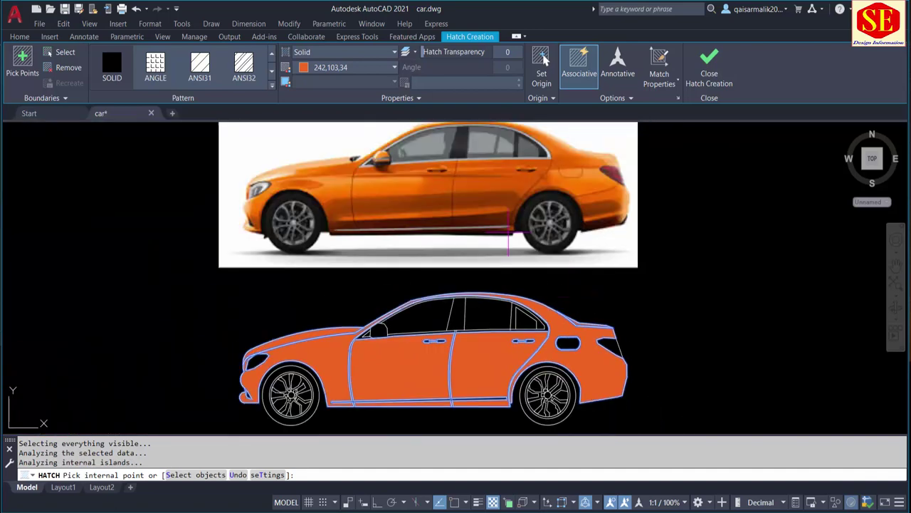
key("Return")
Step: Change the body hatch colour to true color 253,80,23
left_click(387, 346)
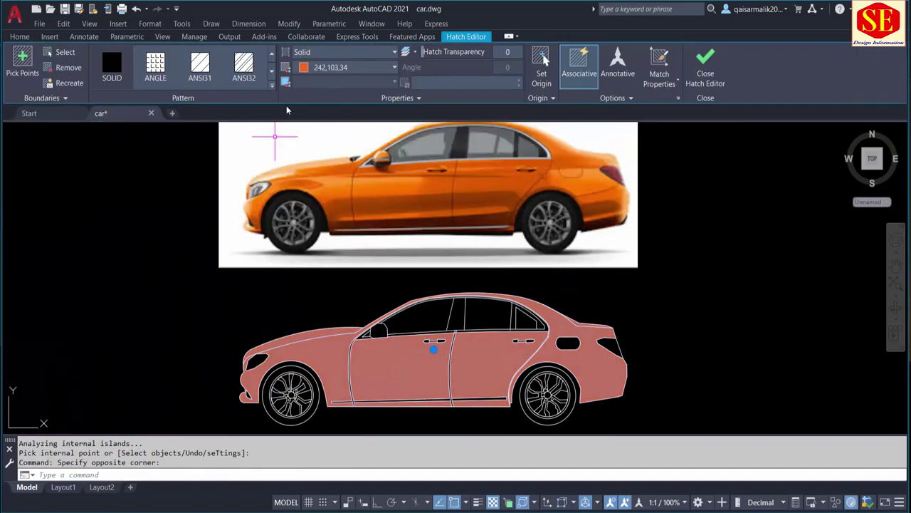
left_click(349, 67)
left_click(329, 239)
mouse_move(358, 214)
left_mouse_down()
mouse_move(366, 215)
mouse_move(361, 206)
left_mouse_up()
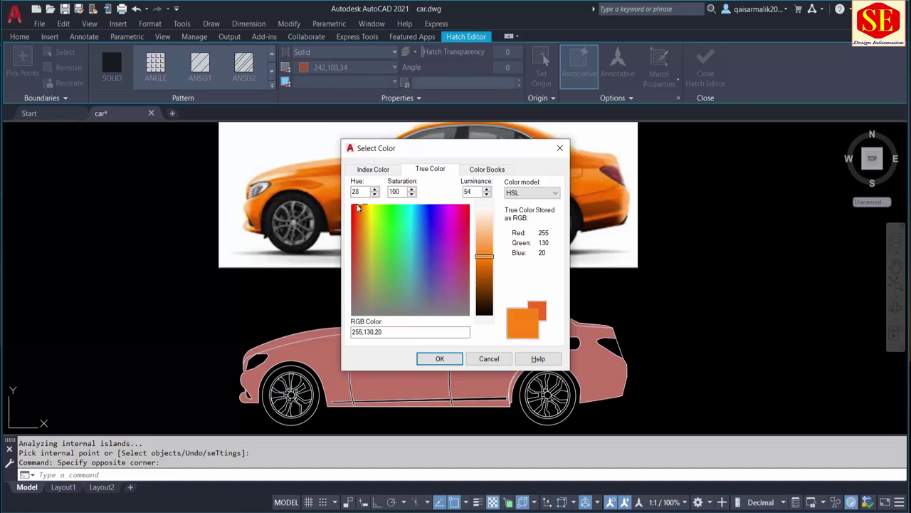
left_click_drag(361, 208, 357, 204)
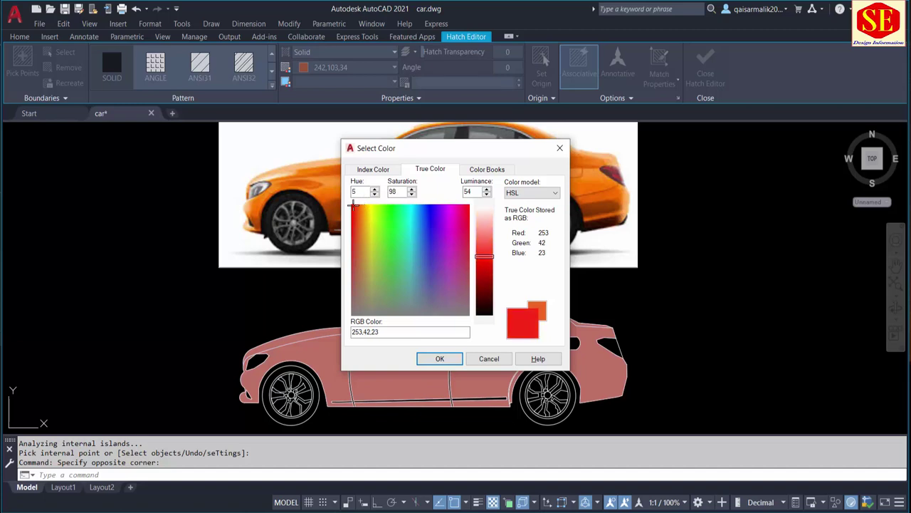
left_click(440, 358)
key("Escape")
Step: Solid-hatch the strips along the door bottoms and the window trim strip in white
scroll(507, 356, "up", 2)
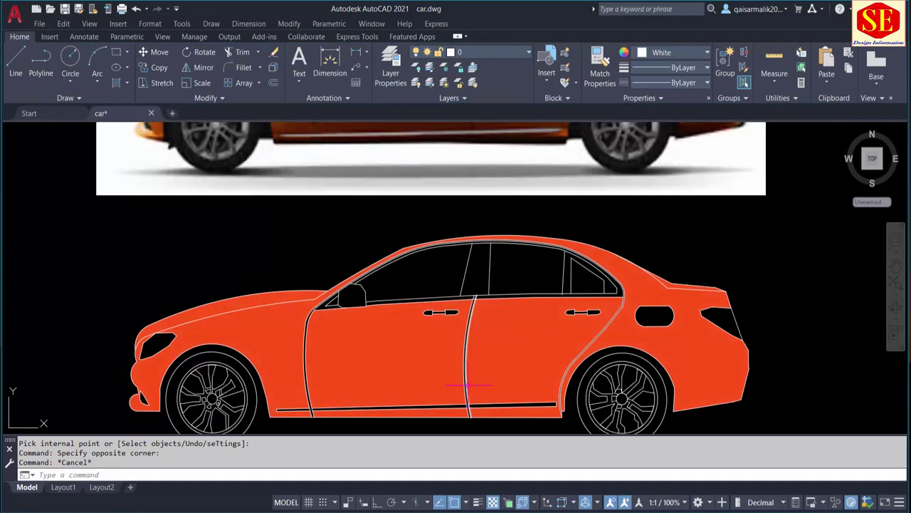
type("h")
key("Return")
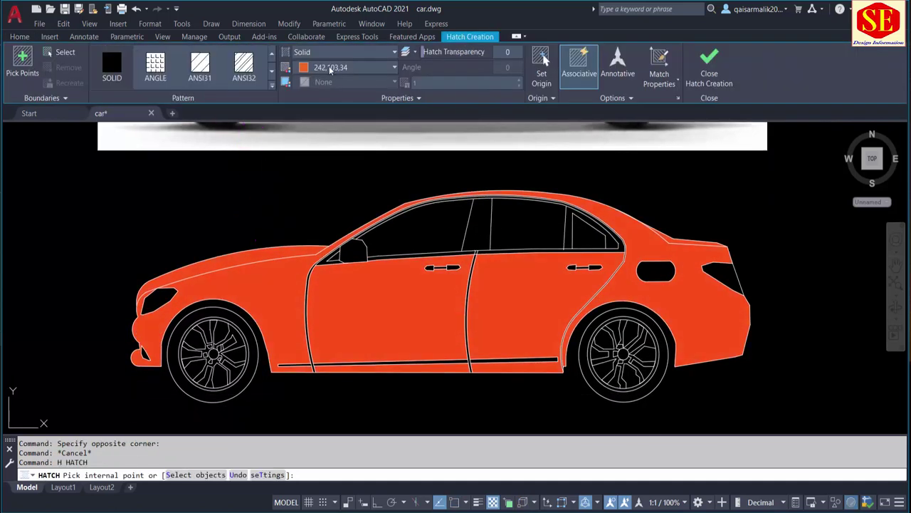
left_click(329, 69)
left_click(385, 212)
scroll(316, 397, "up", 2)
left_click(289, 347)
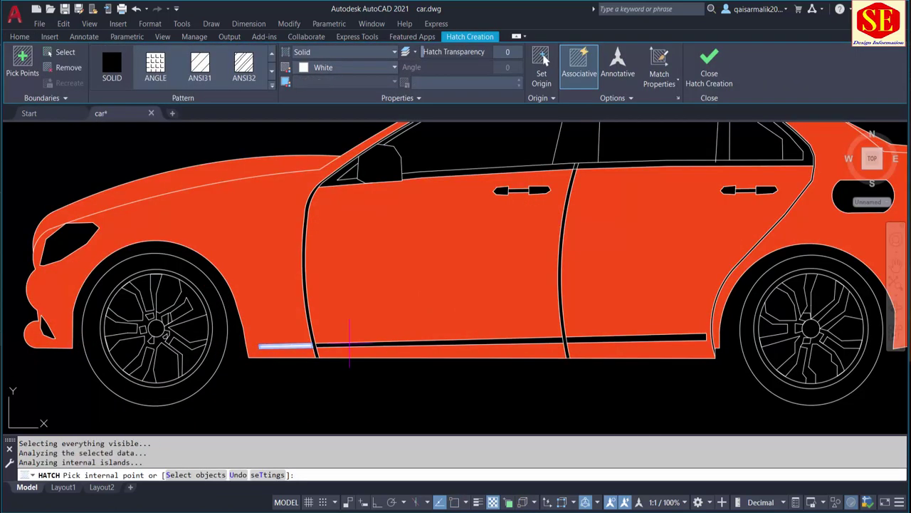
left_click(348, 345)
left_click(582, 336)
scroll(584, 321, "down", 4)
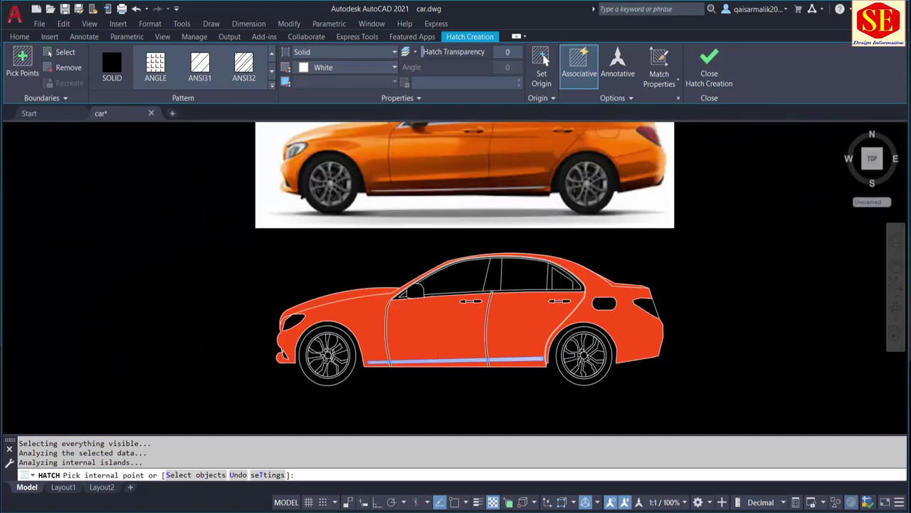
scroll(591, 301, "up", 2)
left_click(593, 300)
scroll(420, 314, "up", 2)
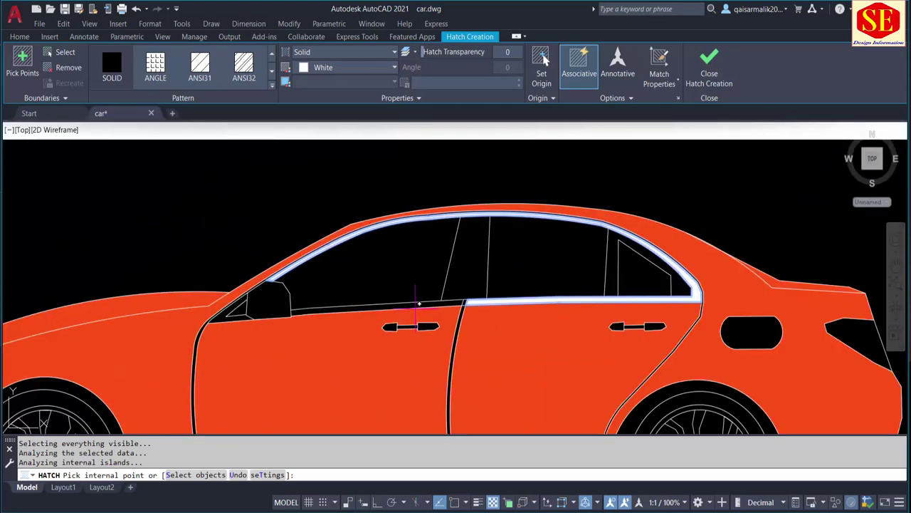
scroll(306, 341, "down", 2)
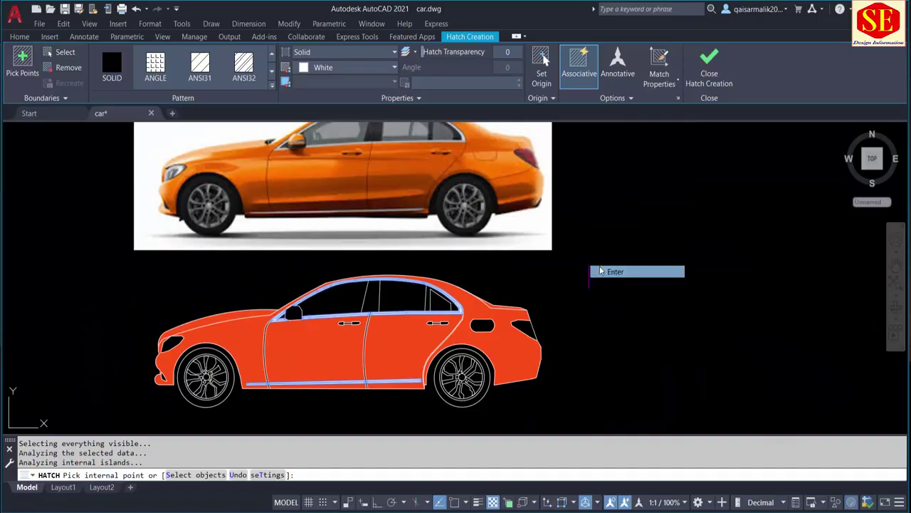
key("Return")
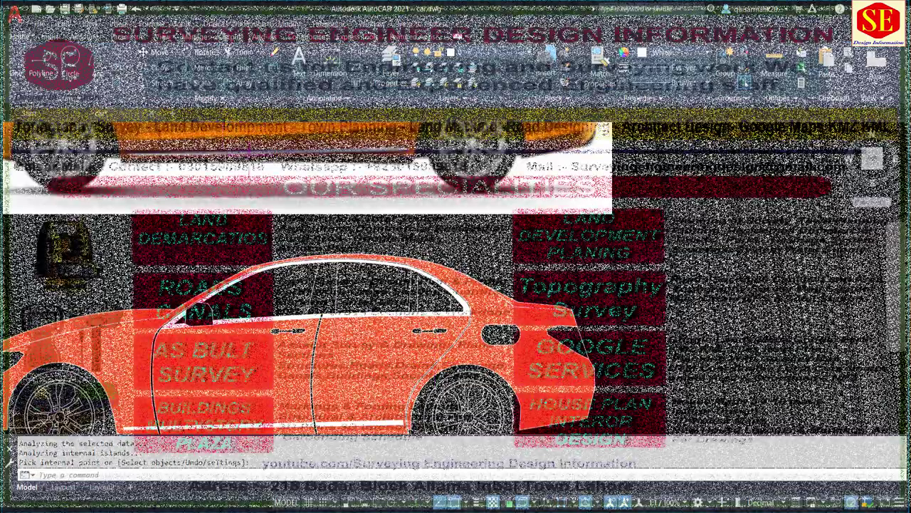
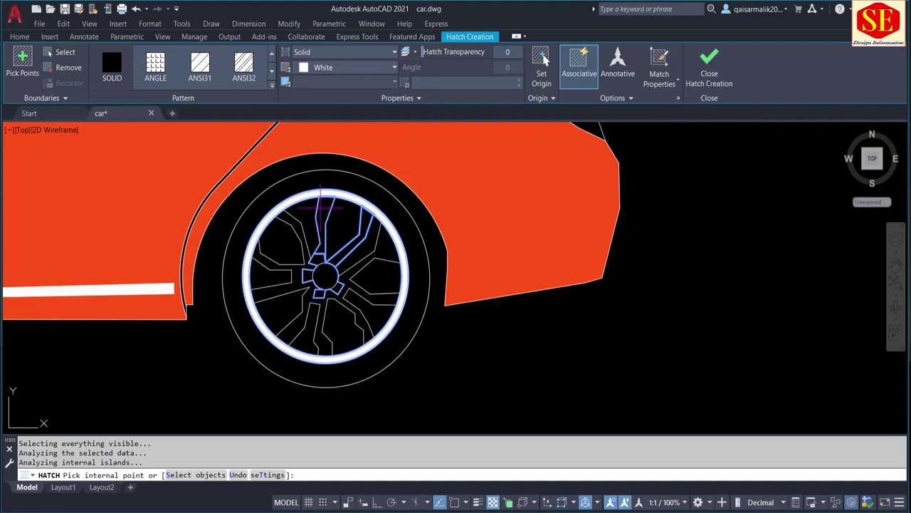
Step: Fill the rear wheel's rim and spoke gaps with solid white
key("Return")
key("Return")
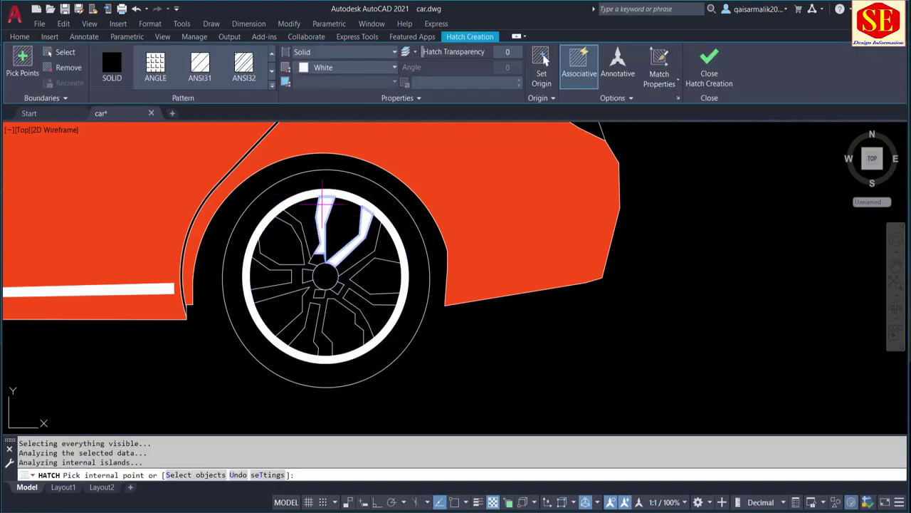
left_click(322, 202)
key("Return")
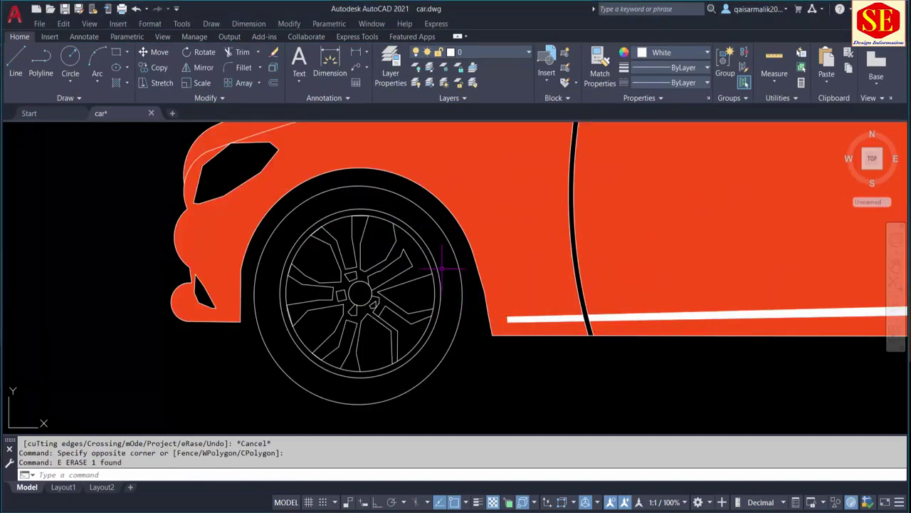
Step: Fill the front wheel's spoke gaps and rim with solid white using HATCH
type("h")
key("Return")
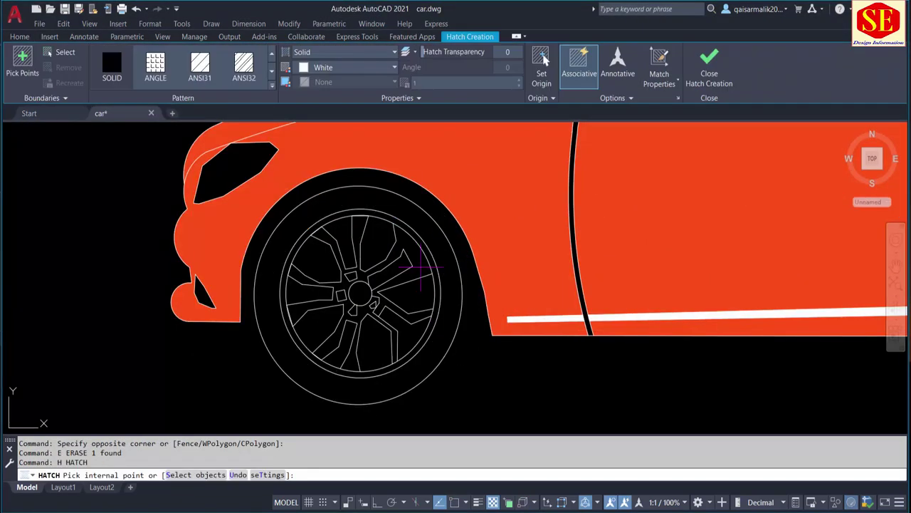
left_click(422, 269)
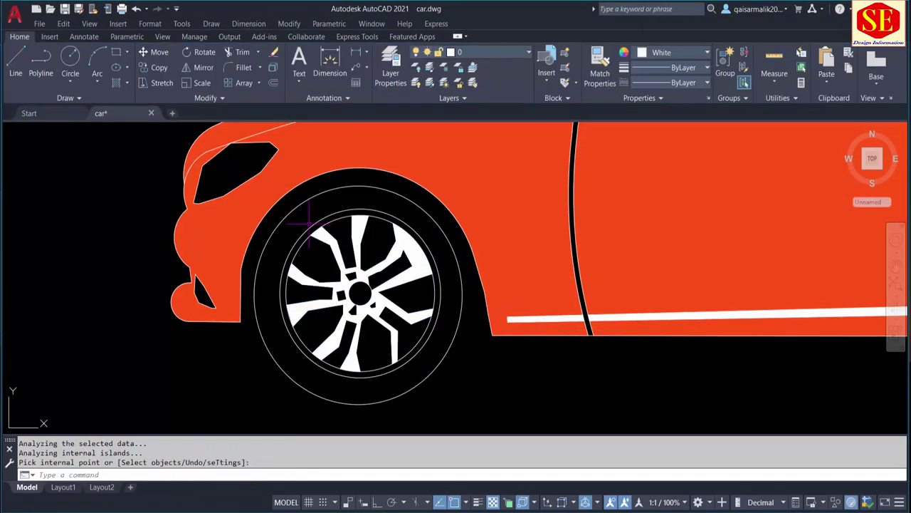
left_click(418, 246)
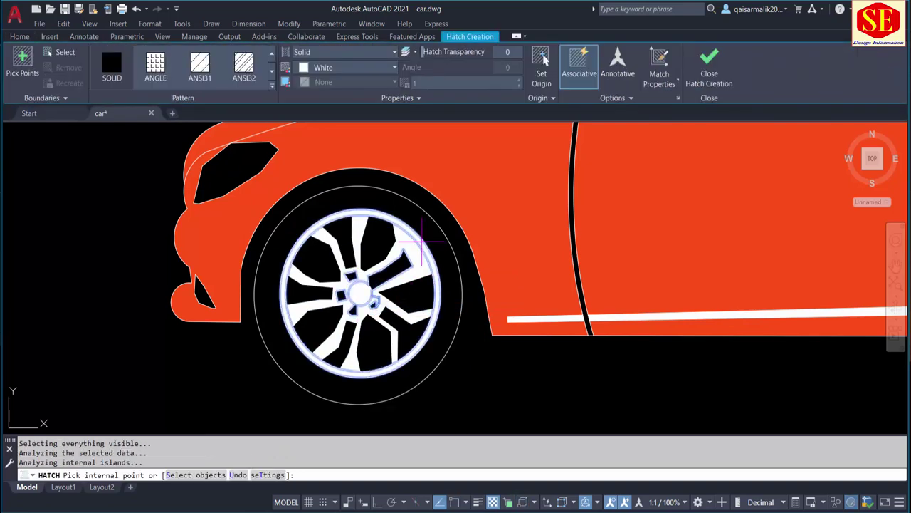
scroll(420, 242, "down", 2)
key("Return")
scroll(349, 361, "down", 3)
scroll(349, 299, "down", 2)
scroll(417, 264, "up", 3)
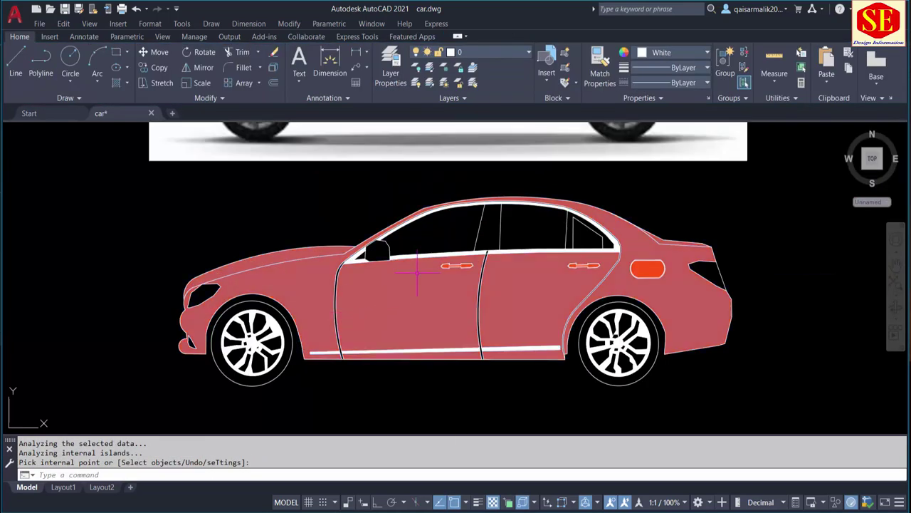
scroll(714, 240, "up", 3)
type("H")
key("Return")
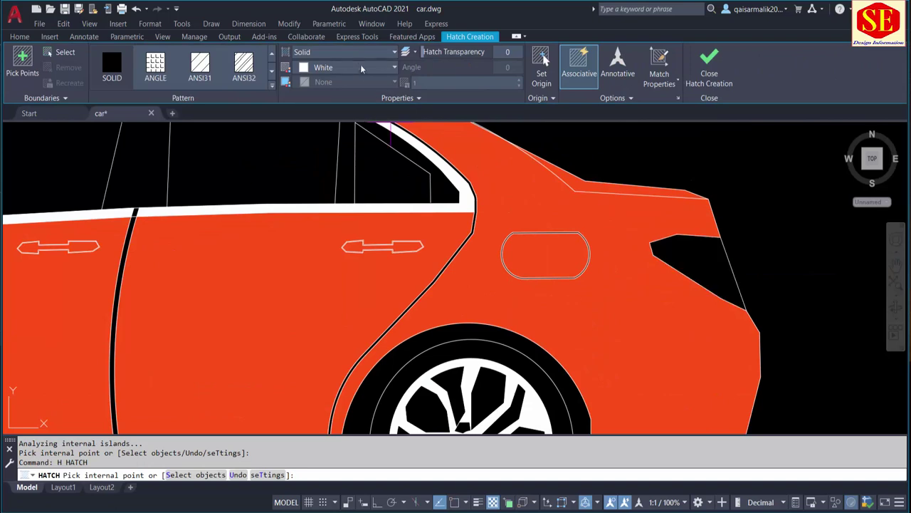
Step: Fill the taillight with solid red
left_click(349, 67)
left_click(305, 209)
left_click(678, 258)
scroll(677, 259, "down", 3)
scroll(520, 285, "down", 2)
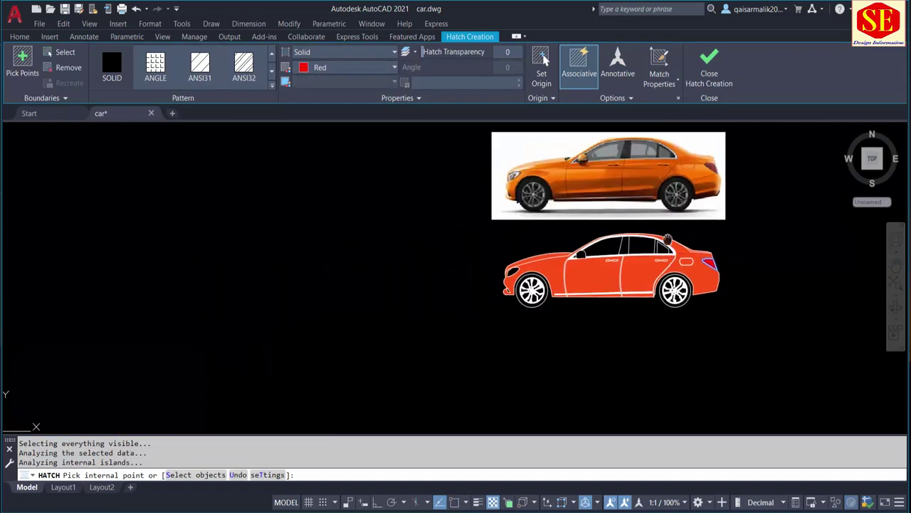
scroll(519, 284, "up", 2)
scroll(520, 285, "up", 1)
right_click(486, 276)
left_click(488, 271)
scroll(405, 320, "up", 2)
type("h")
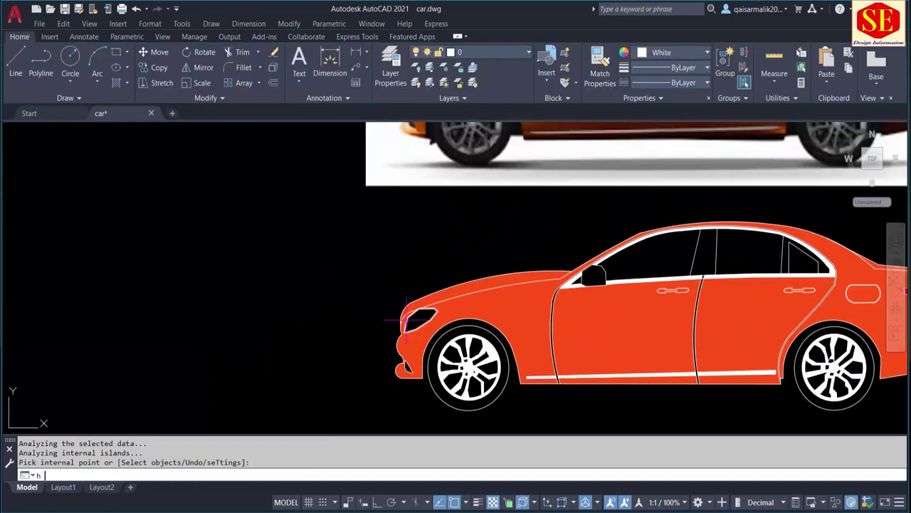
Step: Fill the headlight with solid white, then bring the photo and car into view
key("Return")
left_click(326, 67)
left_click(361, 190)
right_click(336, 249)
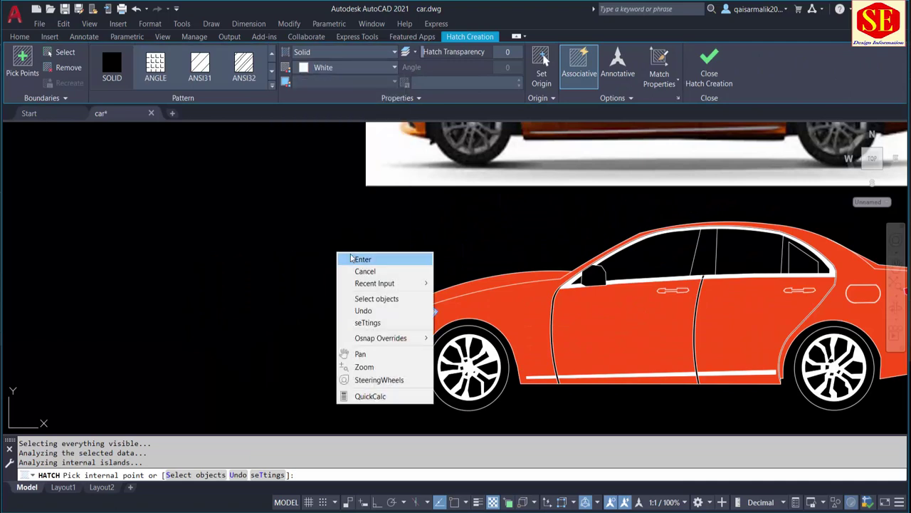
left_click(345, 259)
scroll(349, 255, "down", 3)
middle_click_drag(349, 254, 627, 308)
scroll(626, 308, "up", 2)
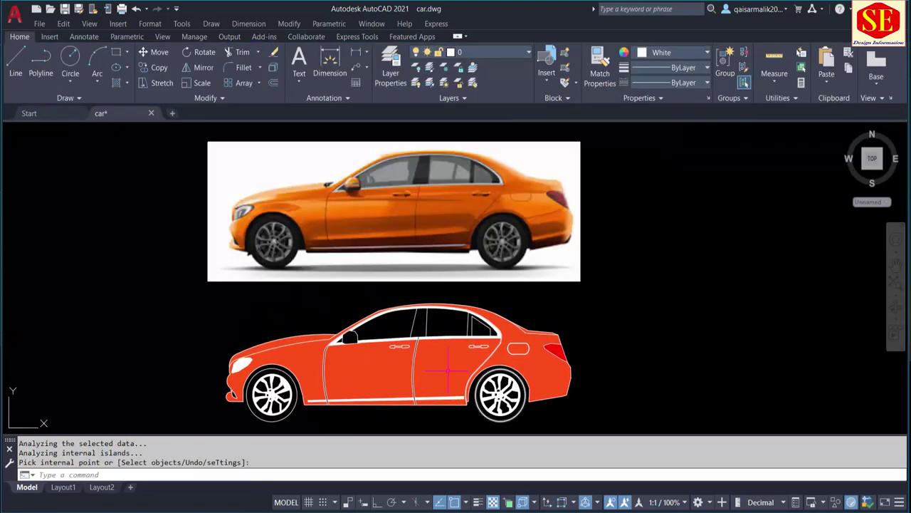
scroll(448, 371, "up", 2)
Step: Hatch the rear and front side windows with solid grey, colour index 9
type("h")
key("Return")
left_click(430, 312)
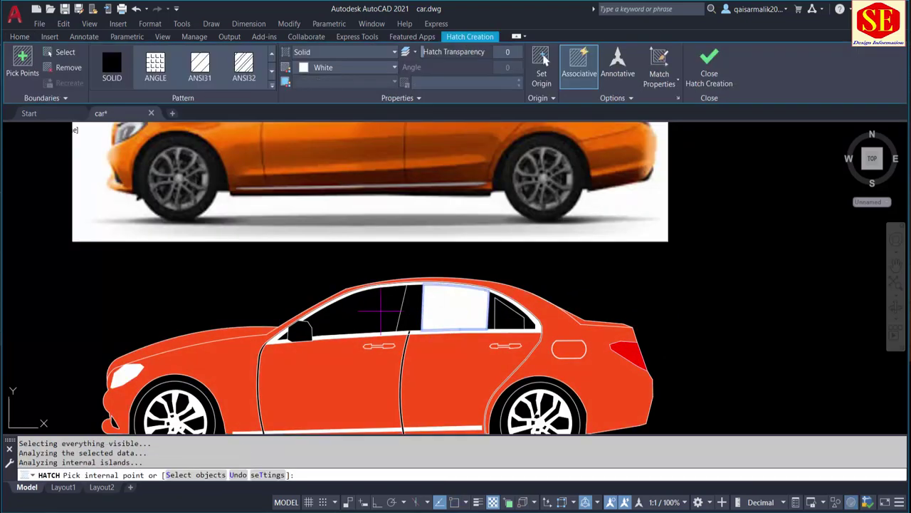
left_click(376, 311)
left_click(331, 67)
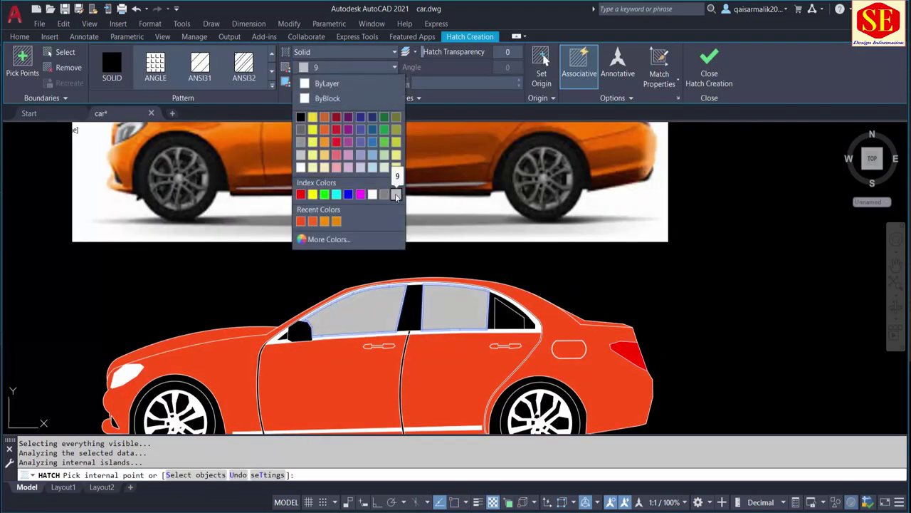
left_click(393, 190)
scroll(377, 237, "down", 4)
key("Escape")
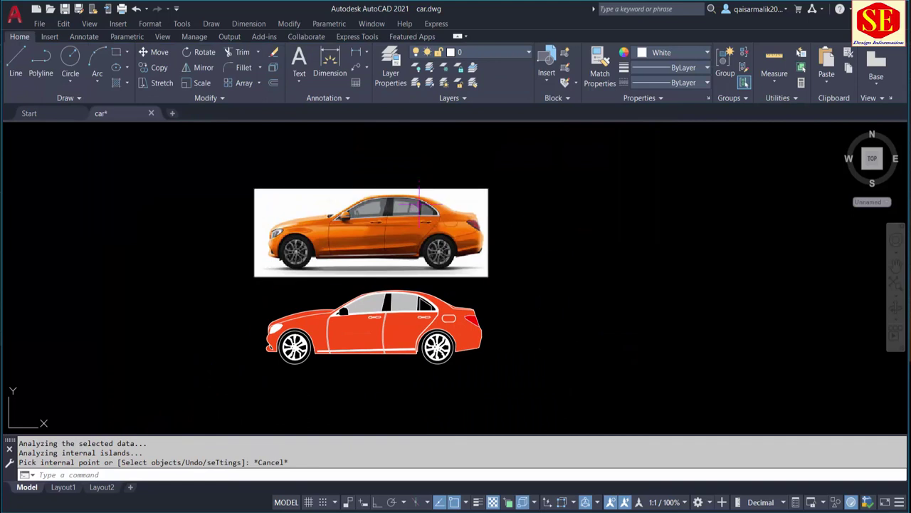
scroll(378, 285, "up", 1)
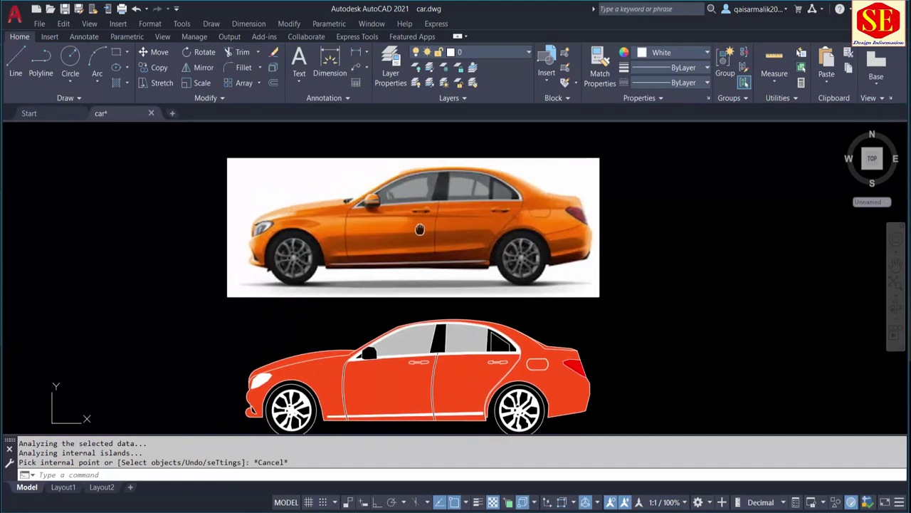
scroll(400, 235, "up", 1)
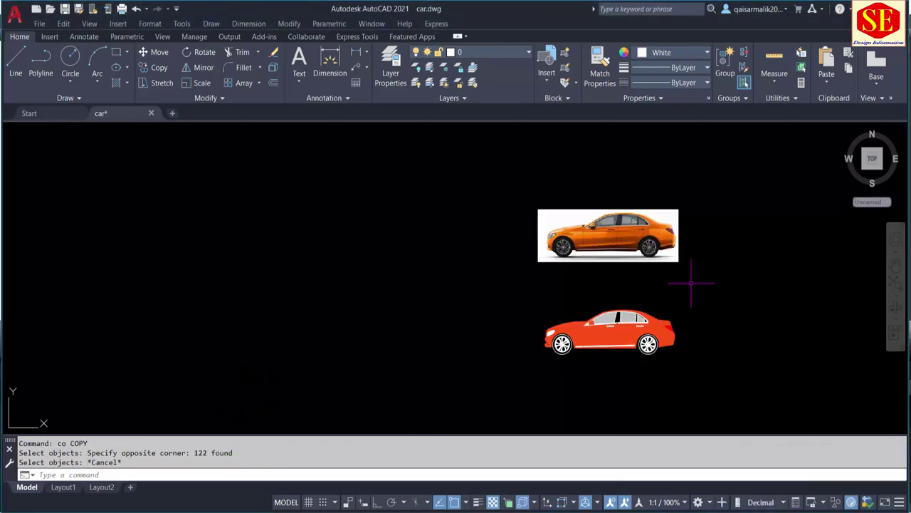
Step: Copy the photo and hatched car with a crossing window, placing the duplicate to the left
type("o")
key("Return")
left_click(708, 186)
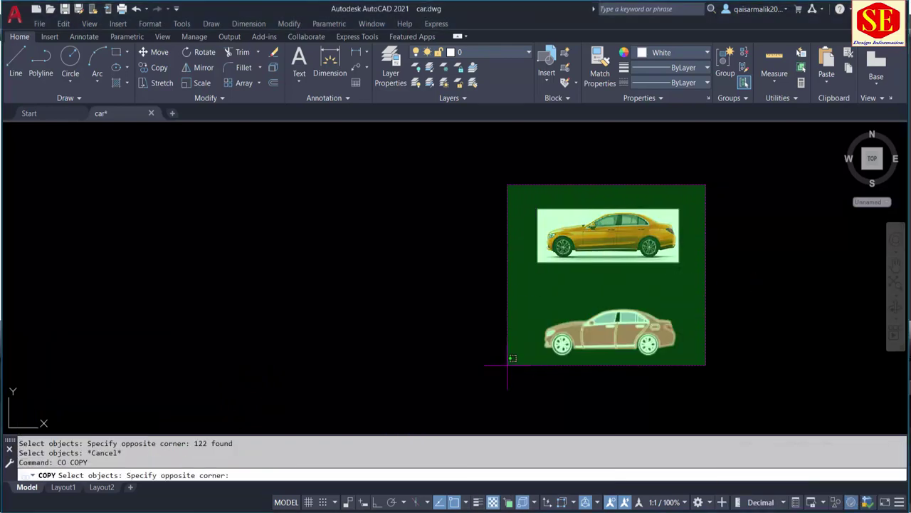
left_click(455, 390)
key("Return")
left_click(798, 311)
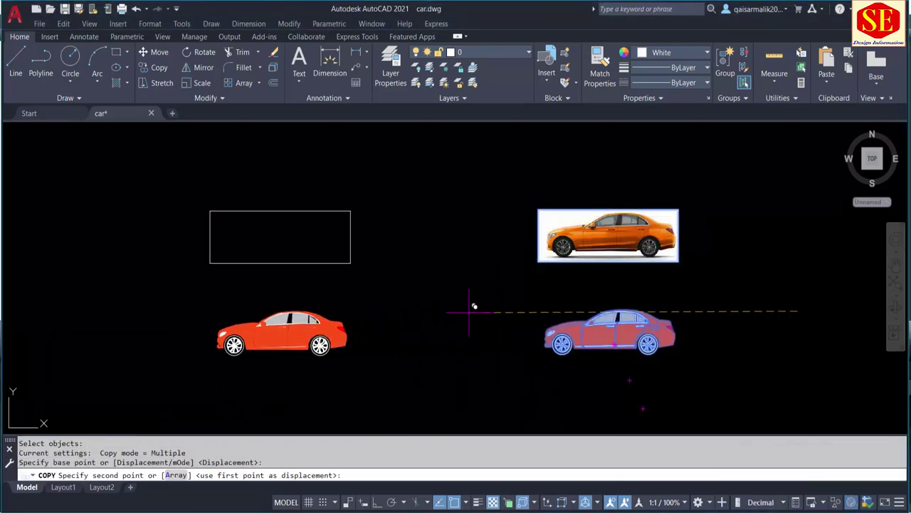
left_click(440, 313)
key("Escape")
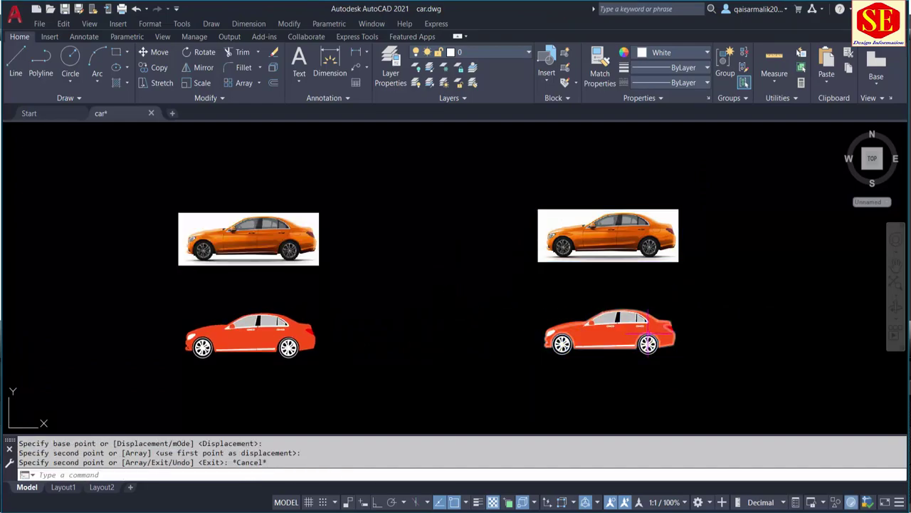
scroll(662, 333, "up", 4)
key("Escape")
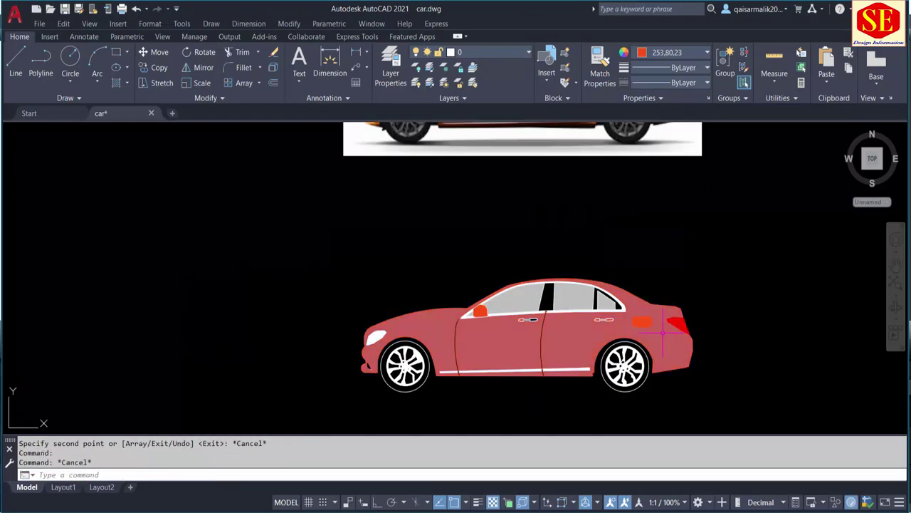
left_click(663, 332)
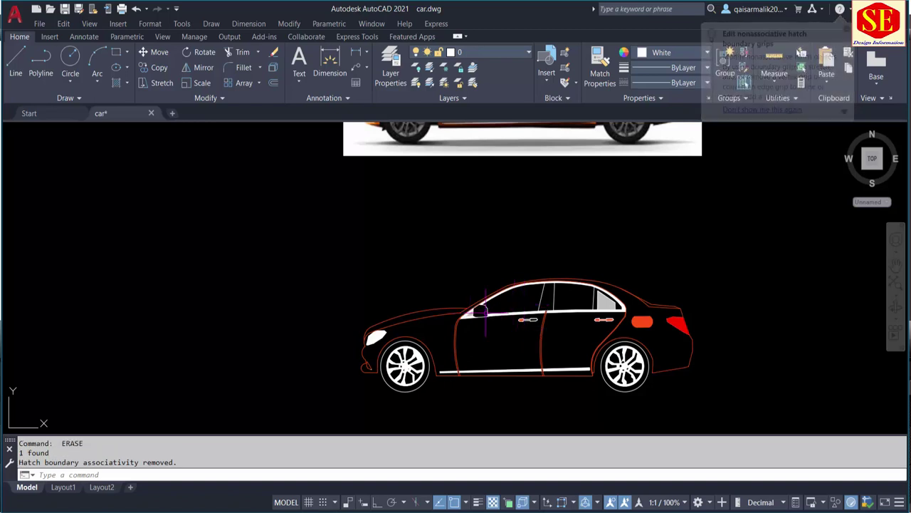
Step: Erase the copy's white roof band fill and grey rear quarter-window fill
scroll(485, 311, "up", 2)
key("Escape")
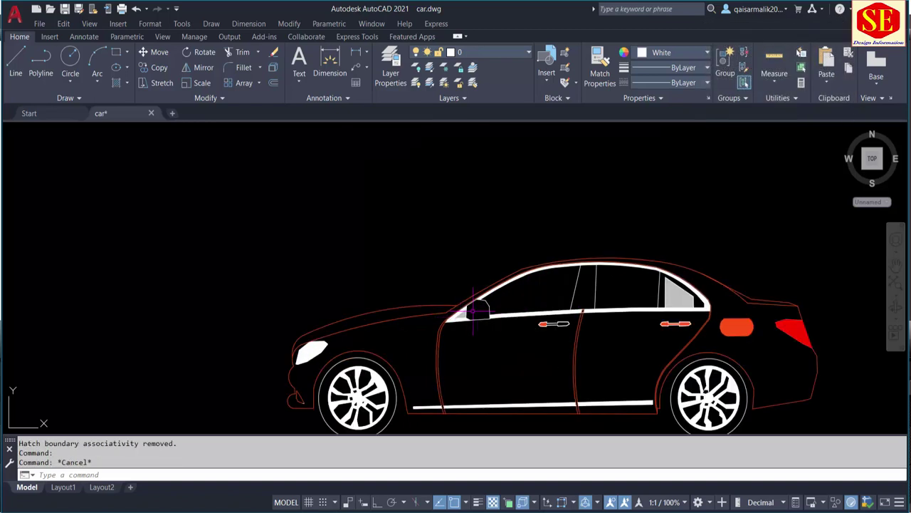
scroll(520, 290, "up", 2)
left_click(511, 279)
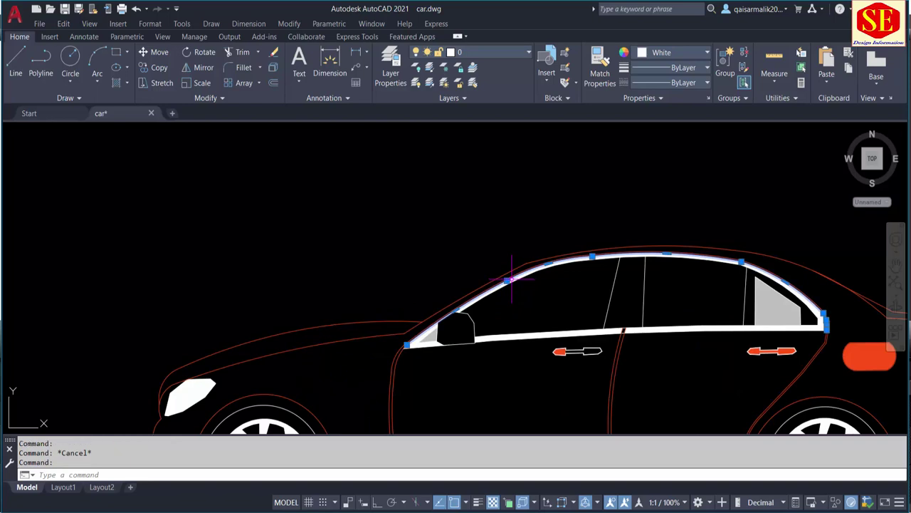
key("Escape")
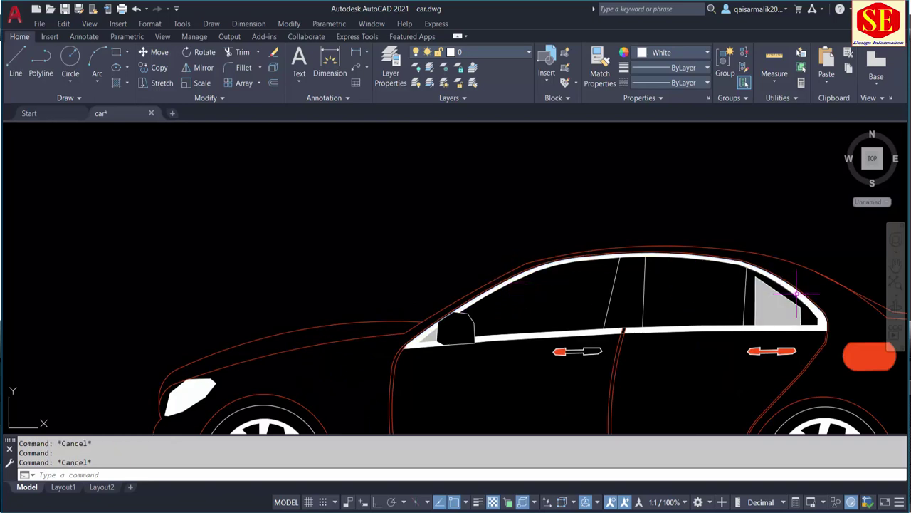
scroll(797, 292, "up", 3)
left_click(790, 291)
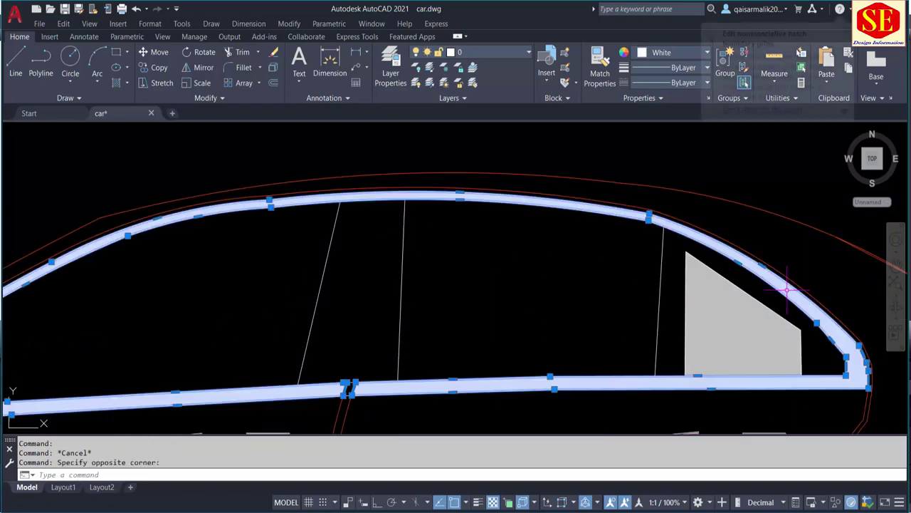
type("e")
key("Return")
left_click(716, 317)
key("Return")
Step: Erase the orange tail-light and red rear-light fills
scroll(610, 274, "down", 3)
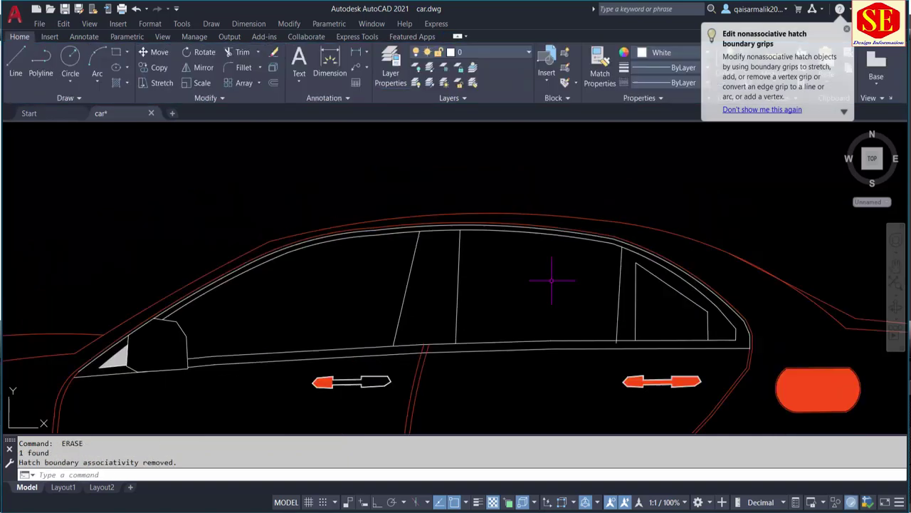
scroll(610, 275, "down", 3)
scroll(647, 271, "up", 2)
left_click(616, 275)
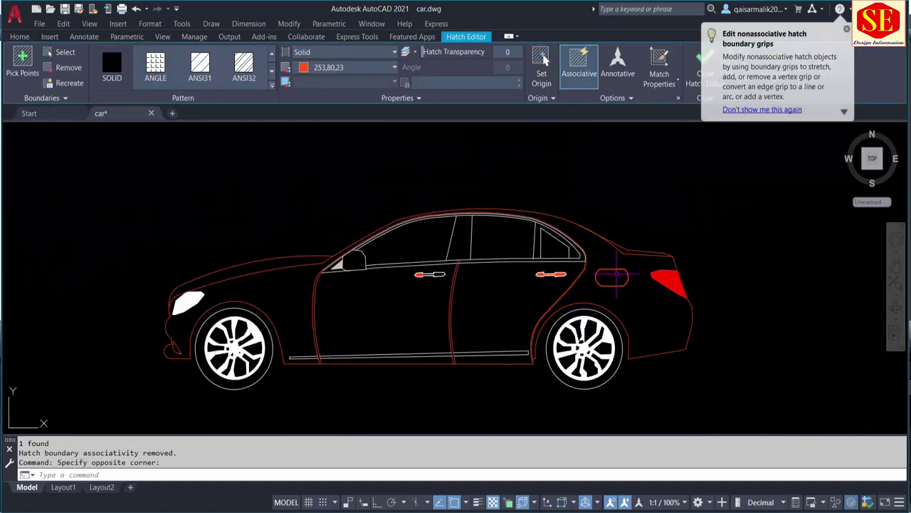
key("Delete")
left_click(669, 281)
key("Delete")
Step: Erase the red fills of the rear and front door handles
scroll(578, 275, "up", 4)
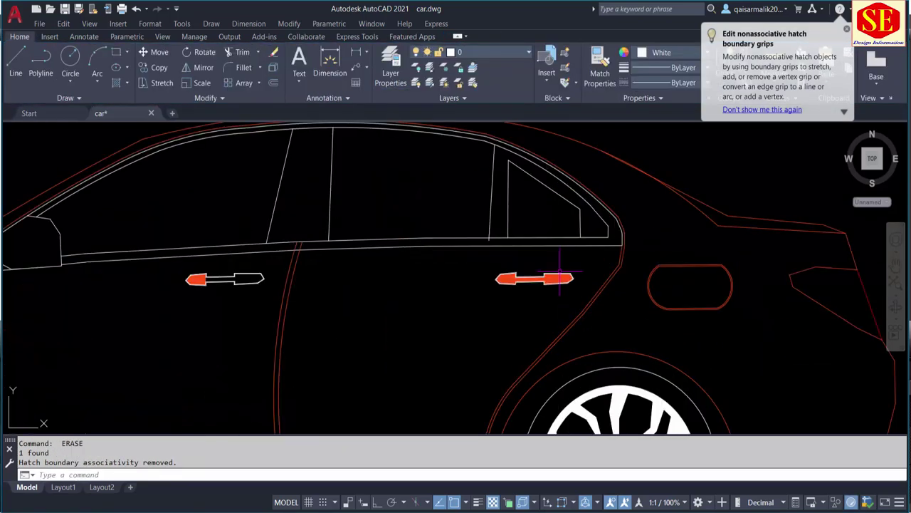
left_click_drag(580, 256, 530, 281)
key("Delete")
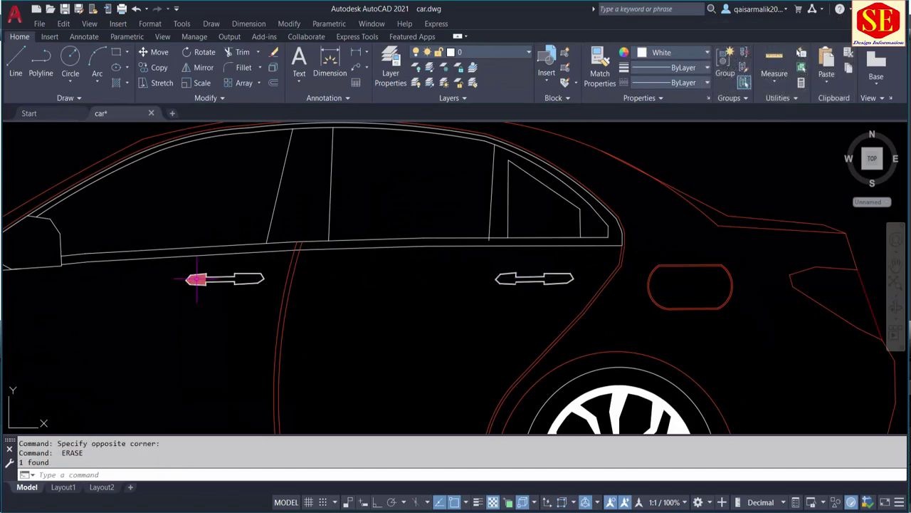
left_click(198, 278)
key("Delete")
scroll(462, 224, "down", 3)
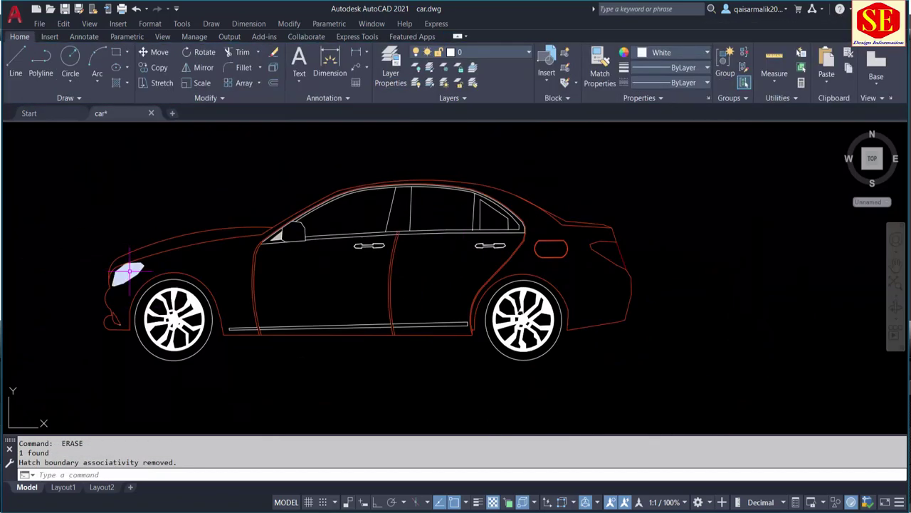
Step: Erase the headlight fill and the front wheel's spoke and white solid fills
left_click(130, 270)
key("Delete")
left_click(197, 303)
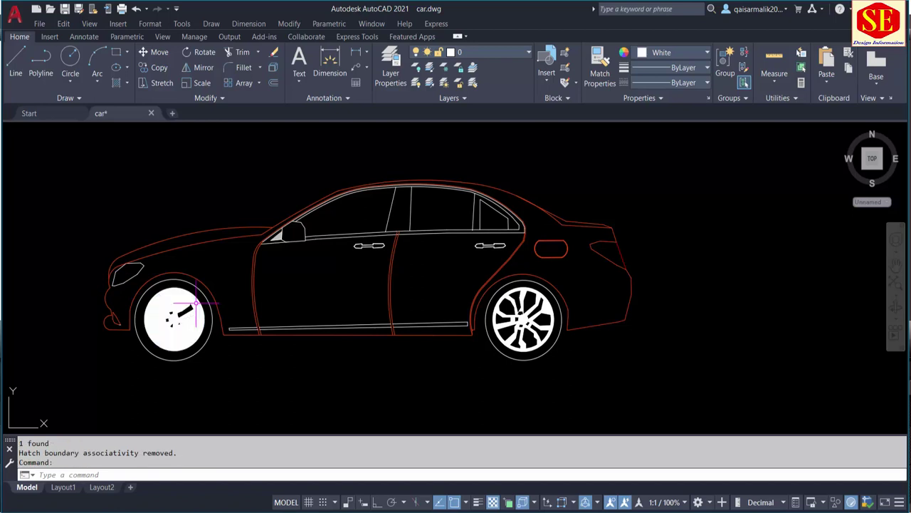
key("Delete")
left_click(183, 313)
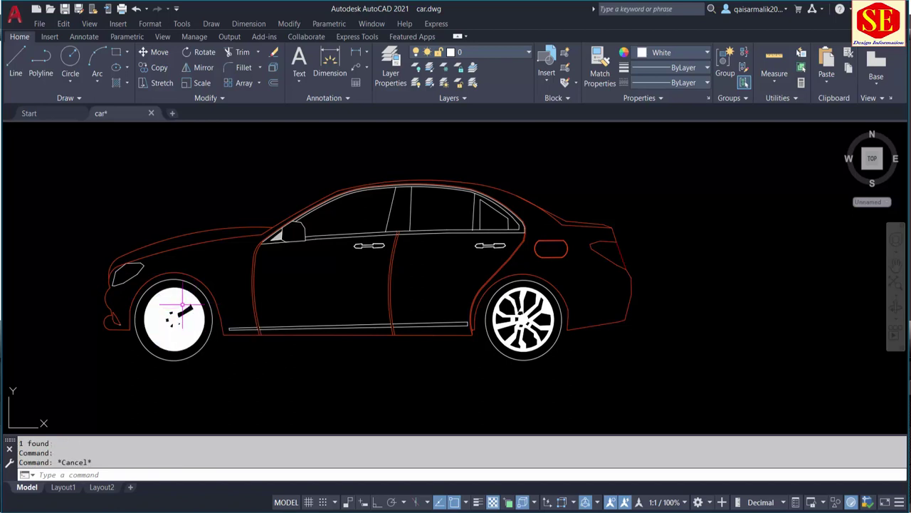
left_click(183, 304)
type("E")
key("Return")
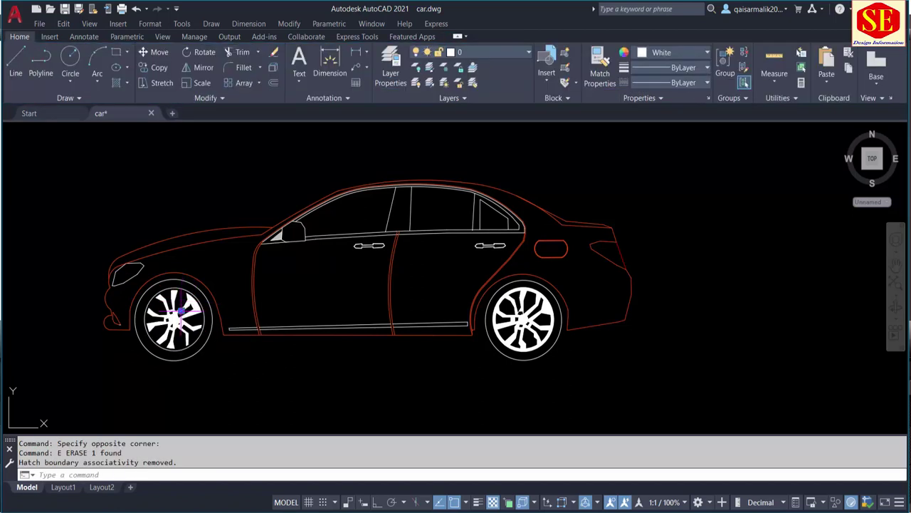
key("Escape")
left_click(197, 305)
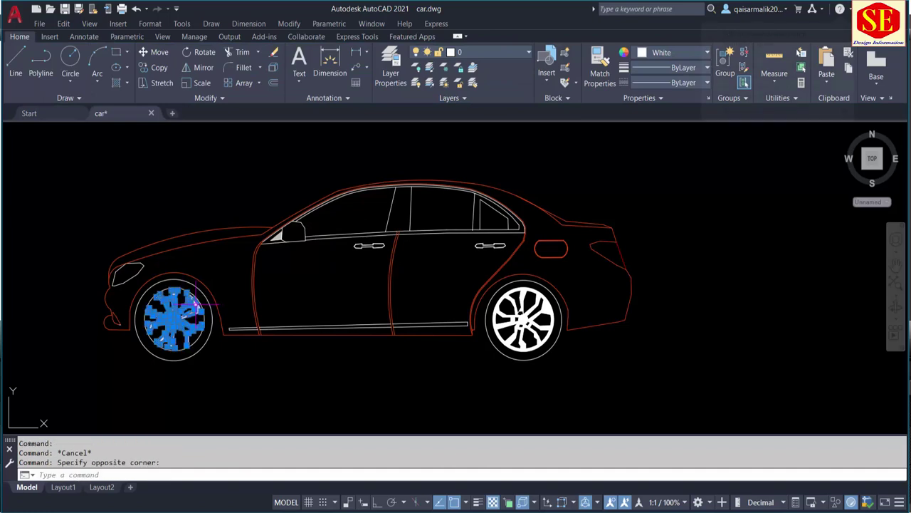
left_click(195, 304)
type("e")
key("Return")
Step: Erase the rear wheel's spoke fill and white ring fill
scroll(531, 306, "up", 2)
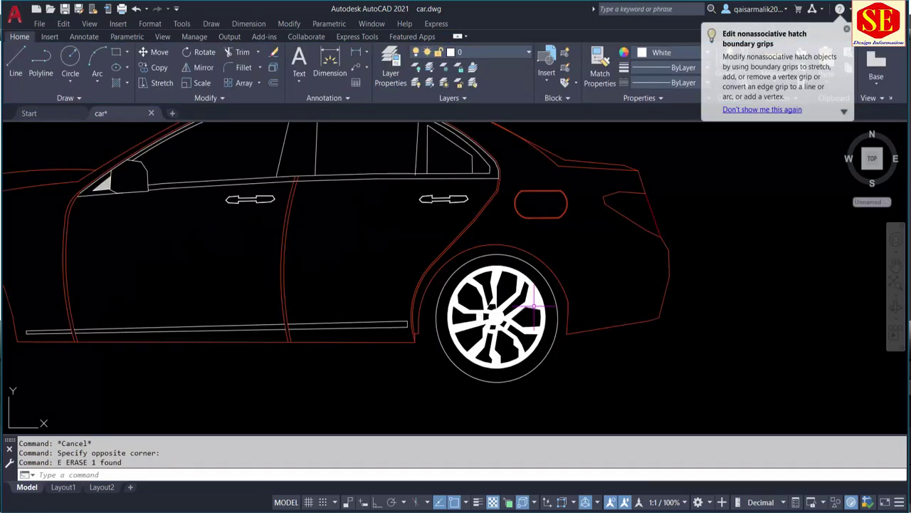
left_click(530, 306)
left_click(541, 299)
type("e")
key("Return")
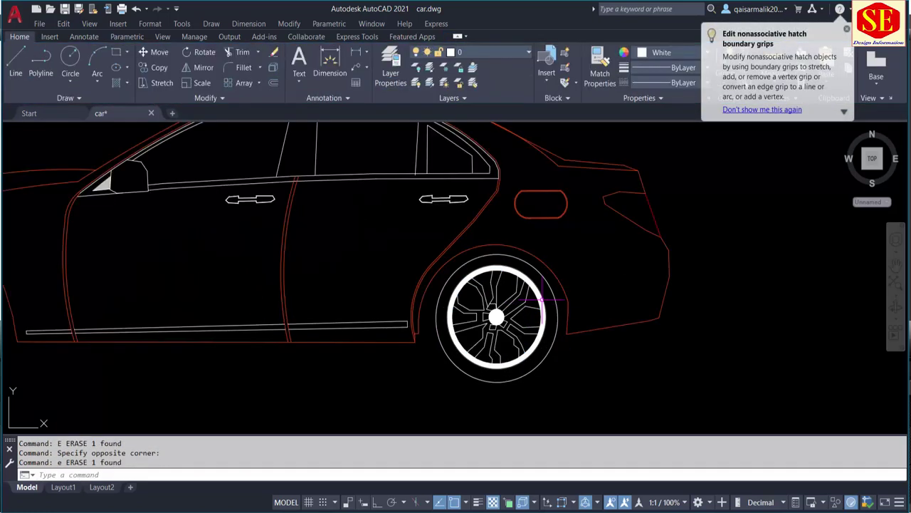
left_click(542, 299)
scroll(539, 298, "up", 3)
key("Escape")
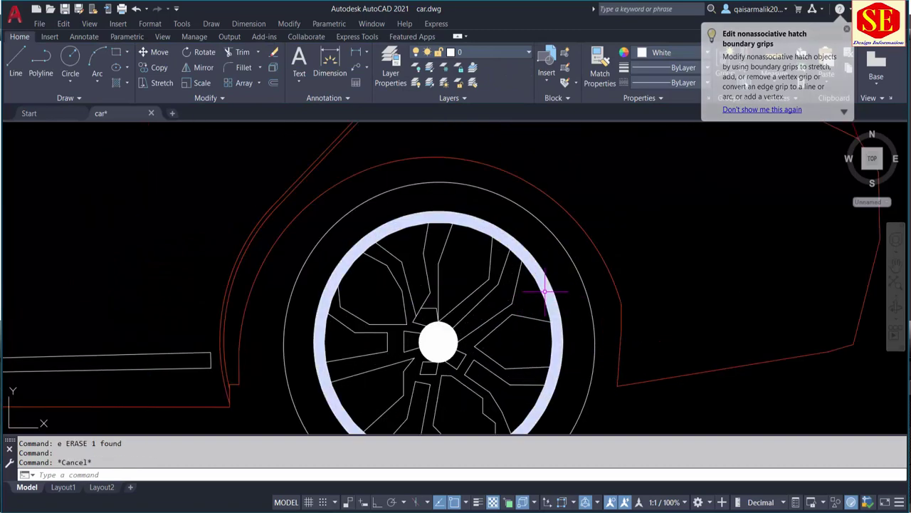
left_click(545, 288)
key("Return")
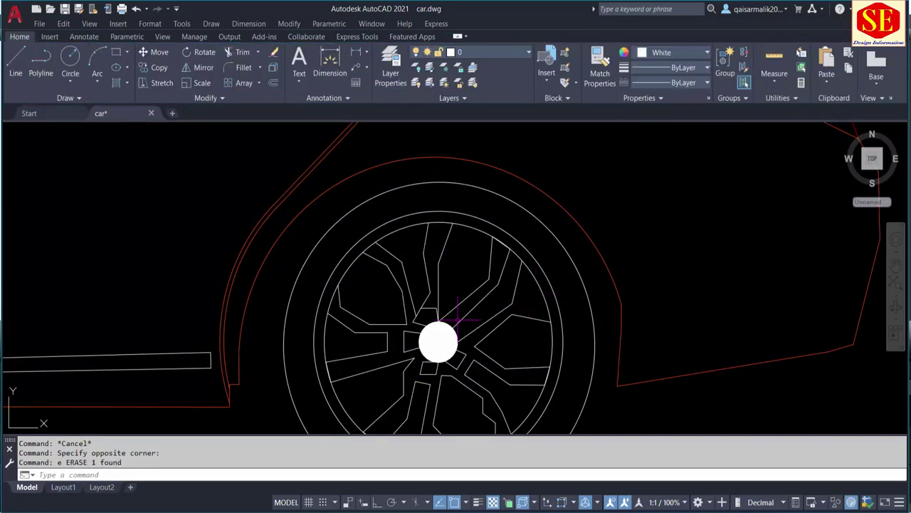
Step: Check the rear and front wheel hub fills, leaving both white hubs in place
left_click(438, 342)
key("Escape")
scroll(552, 271, "down", 5)
scroll(293, 289, "up", 4)
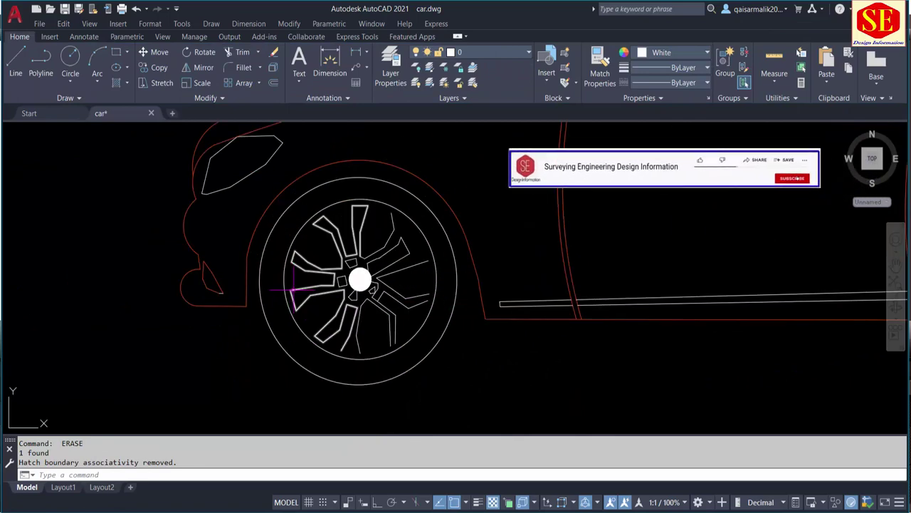
left_click(359, 279)
scroll(341, 313, "down", 5)
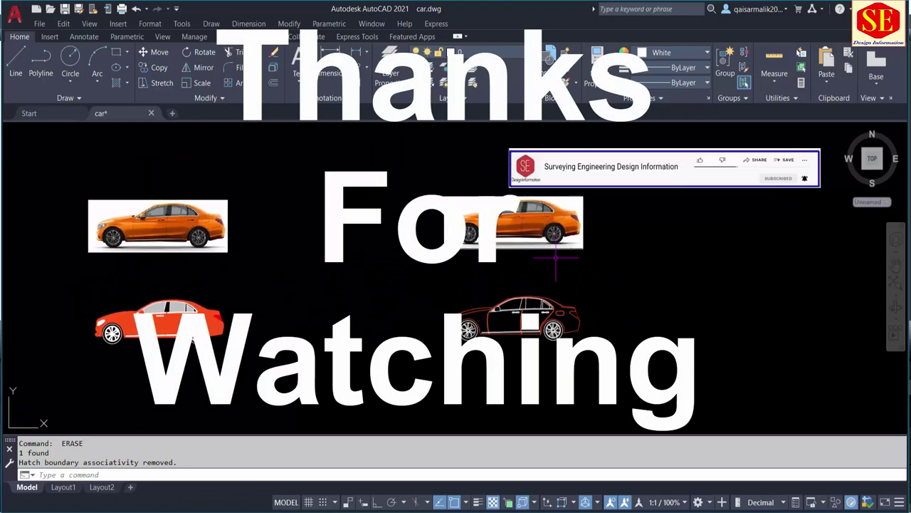
Step: Save car.dwg from the Quick Access Toolbar
left_click(63, 10)
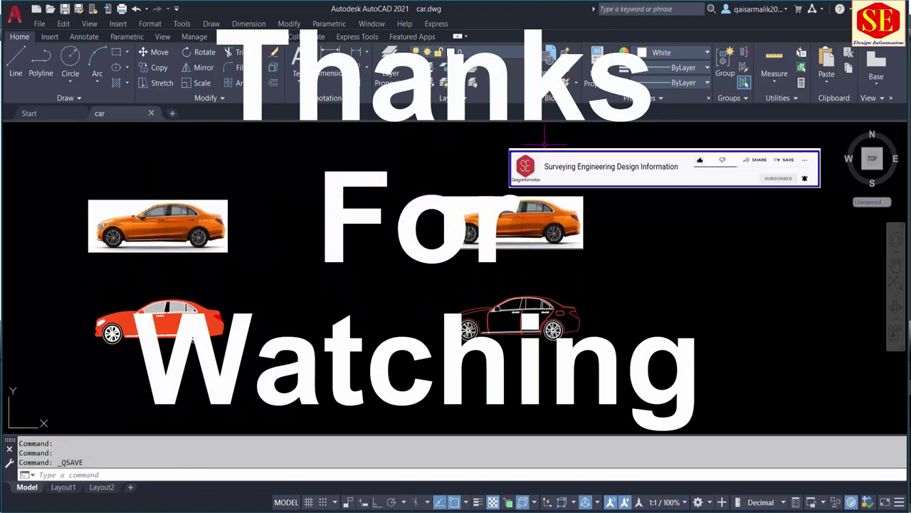